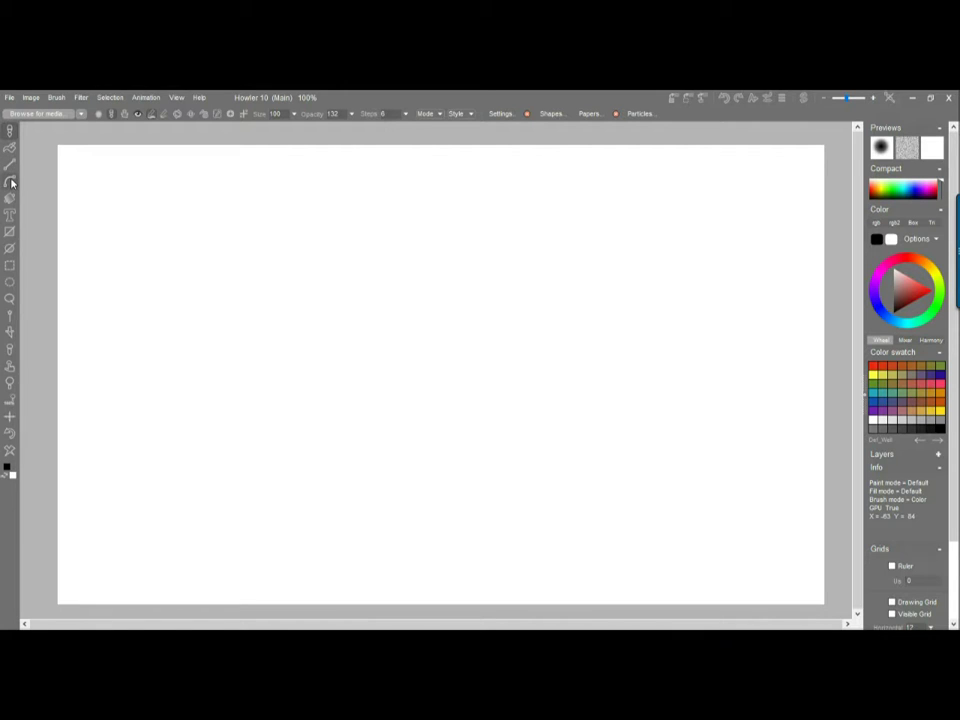
Examine the options offered by the curve, brush, fill and line tools.
left_click(10, 182)
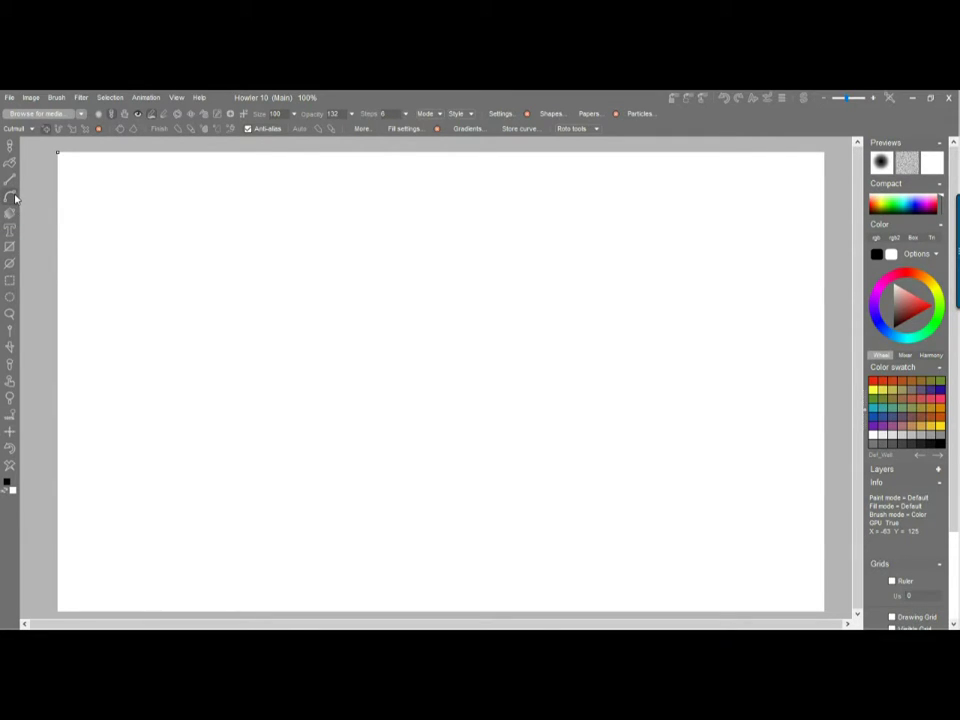
left_click(9, 199)
left_click(10, 145)
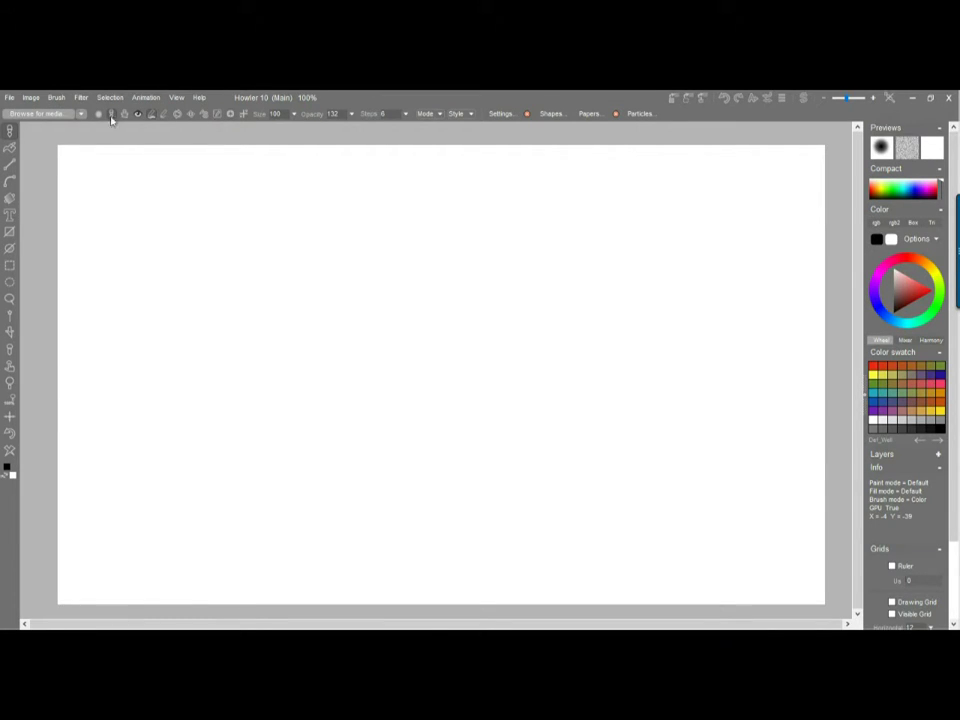
left_click(11, 149)
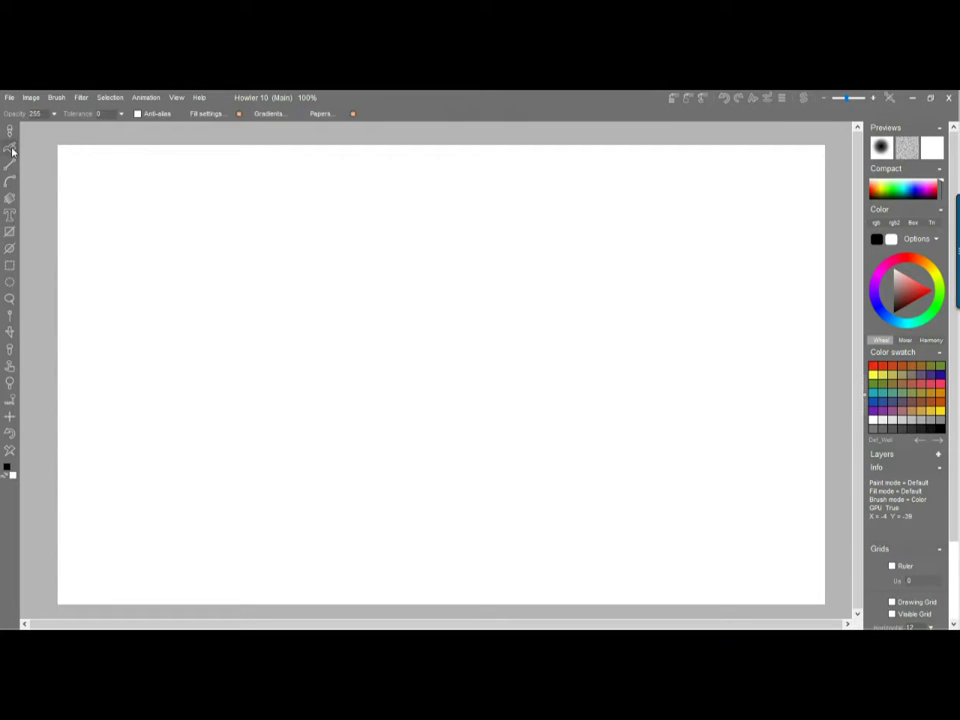
left_click(10, 215)
left_click(10, 149)
left_click(10, 164)
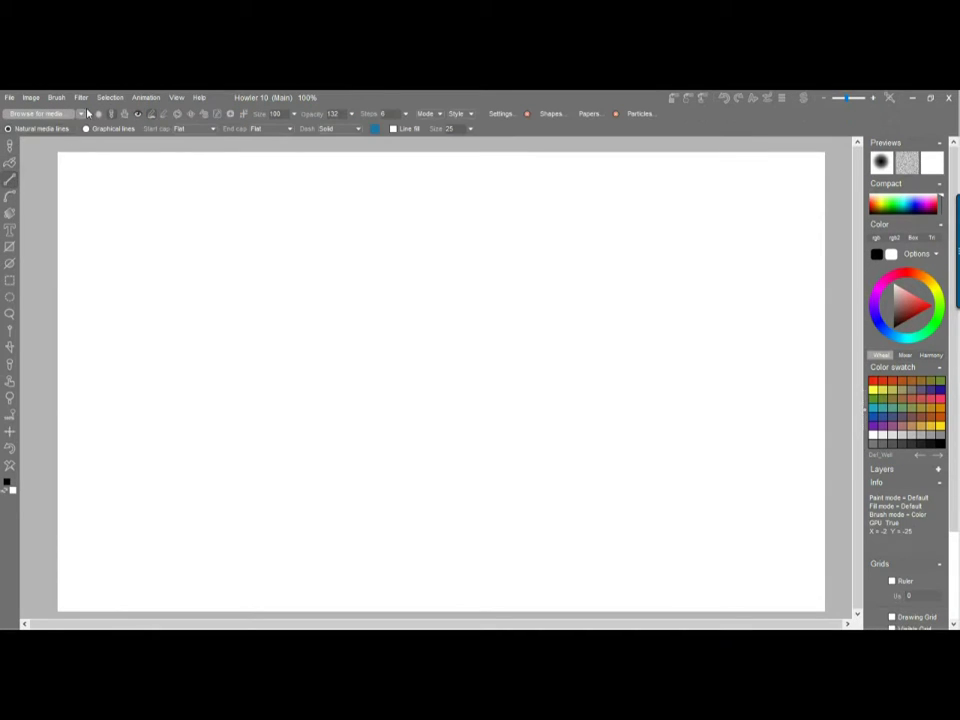
left_click(10, 197)
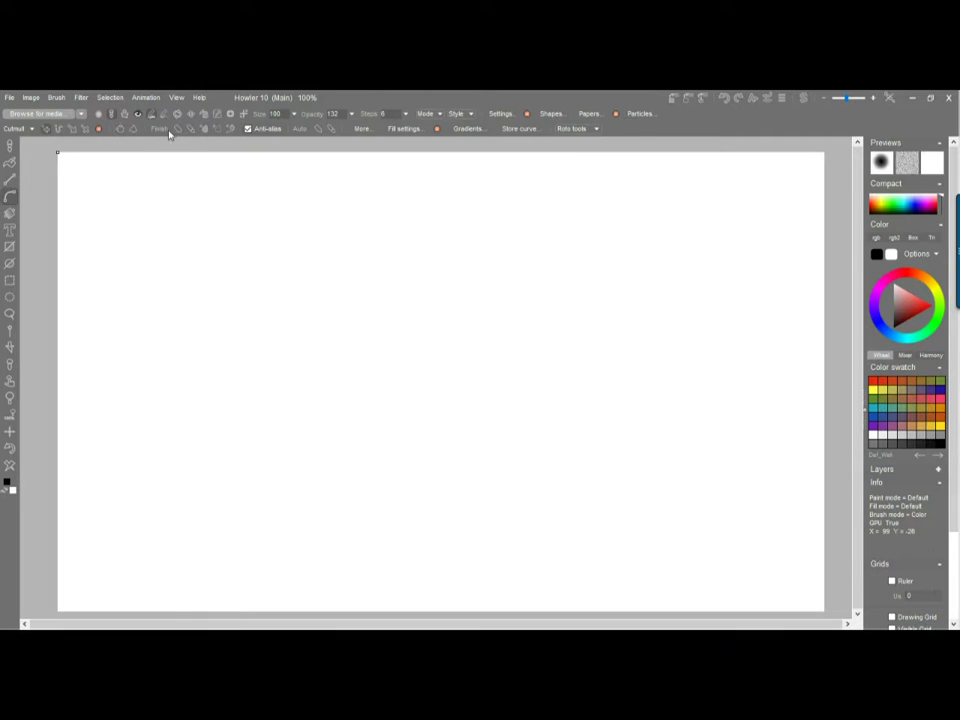
Choose the Large airbrush preset and paint freehand black strokes across the canvas.
right_click(11, 146)
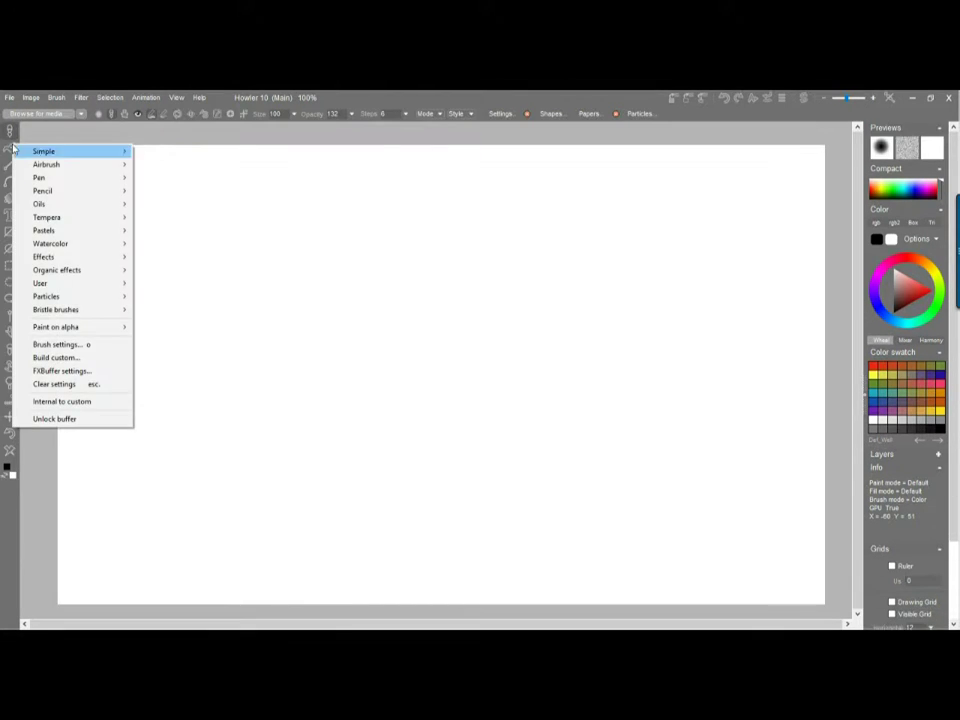
mouse_move(120, 164)
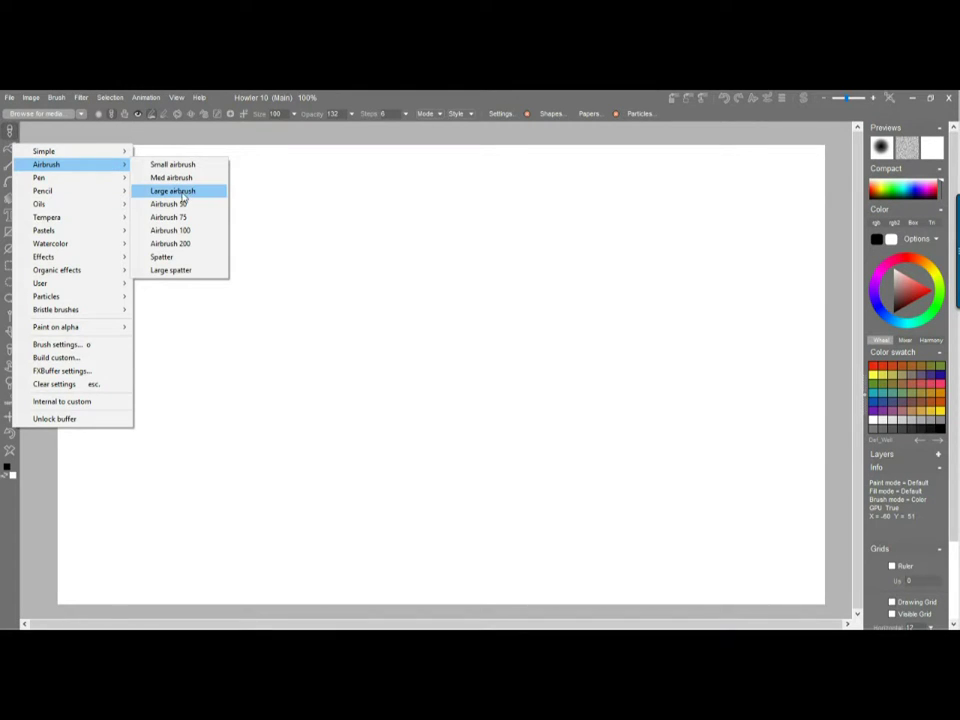
left_click(176, 191)
mouse_move(270, 298)
left_mouse_down()
mouse_move(592, 288)
mouse_move(510, 180)
left_mouse_up()
mouse_move(450, 203)
left_mouse_down()
mouse_move(343, 512)
mouse_move(617, 422)
left_mouse_up()
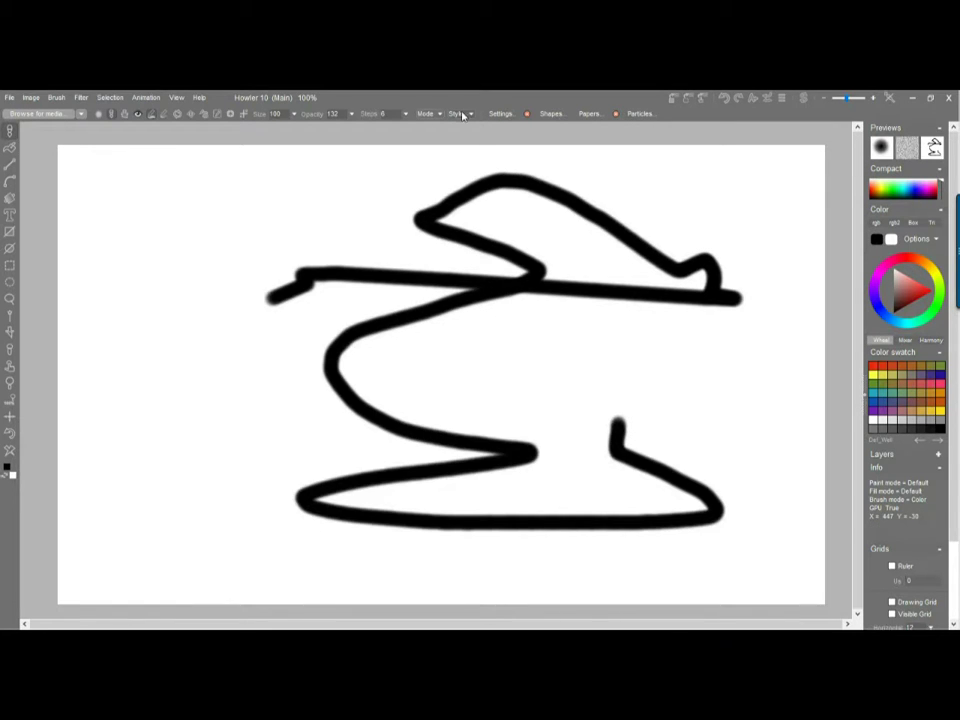
Set the brush steps to 157 and paint a wavy dotted stroke across the canvas.
left_click(405, 115)
left_click_drag(356, 130, 381, 130)
mouse_move(150, 232)
left_mouse_down()
mouse_move(171, 366)
mouse_move(422, 379)
mouse_move(775, 345)
left_mouse_up()
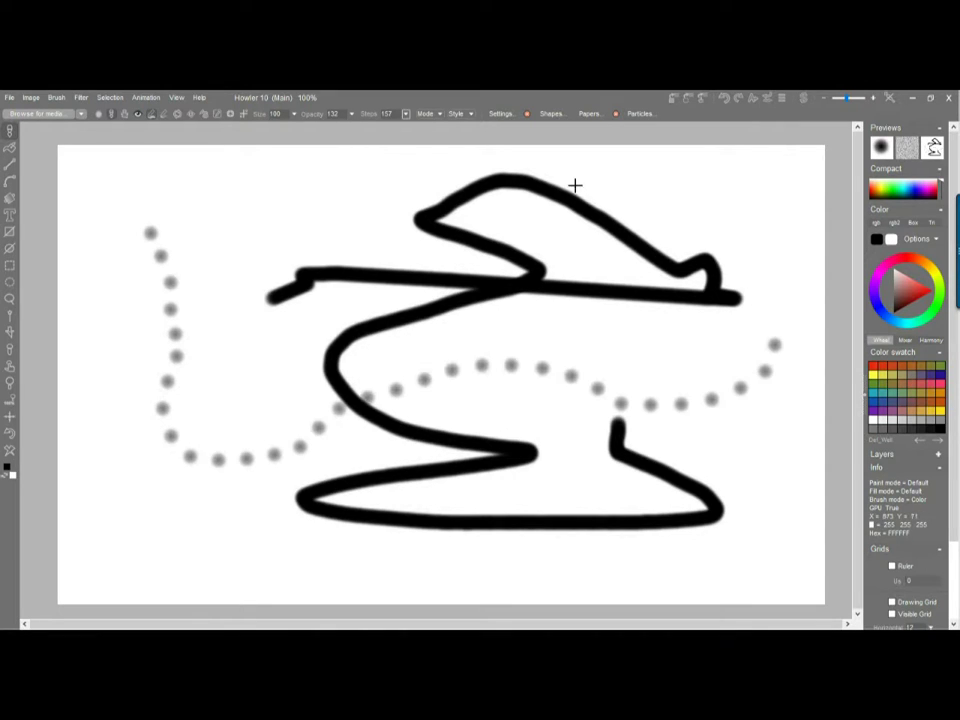
Set the brush opacity to 76 and paint a short, fainter dotted stroke near the canvas's left edge.
left_click(351, 114)
left_click_drag(317, 127, 300, 130)
left_click_drag(182, 193, 263, 350)
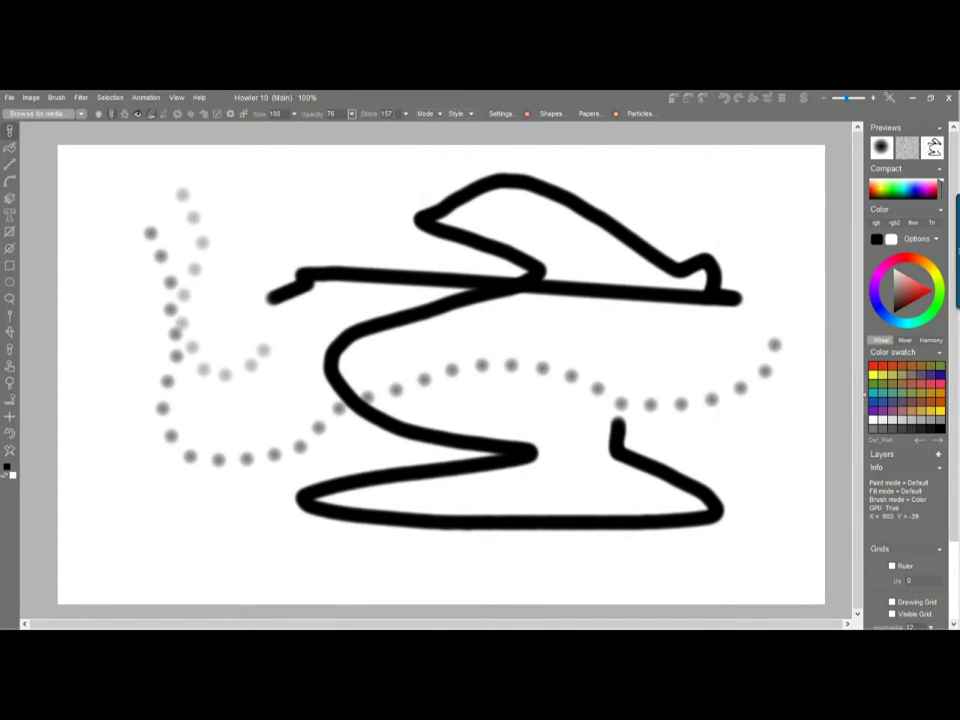
Set the brush opacity to 255 and steps to 85, and paint a dark dotted stroke through the existing strokes.
left_click(405, 114)
left_click_drag(385, 130, 420, 130)
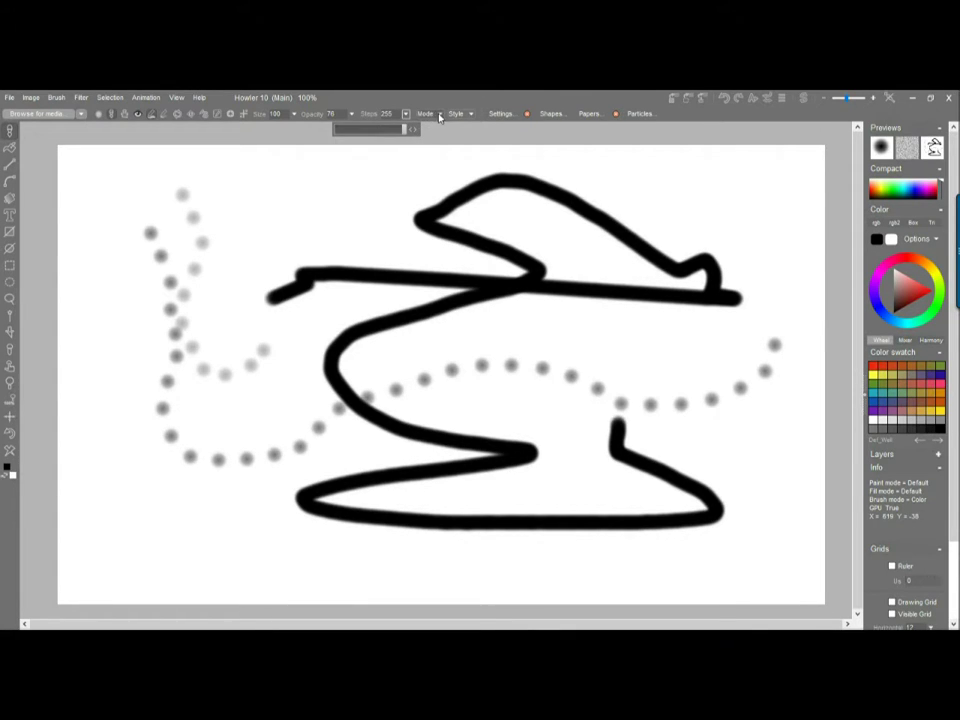
left_click(438, 115)
left_click(350, 114)
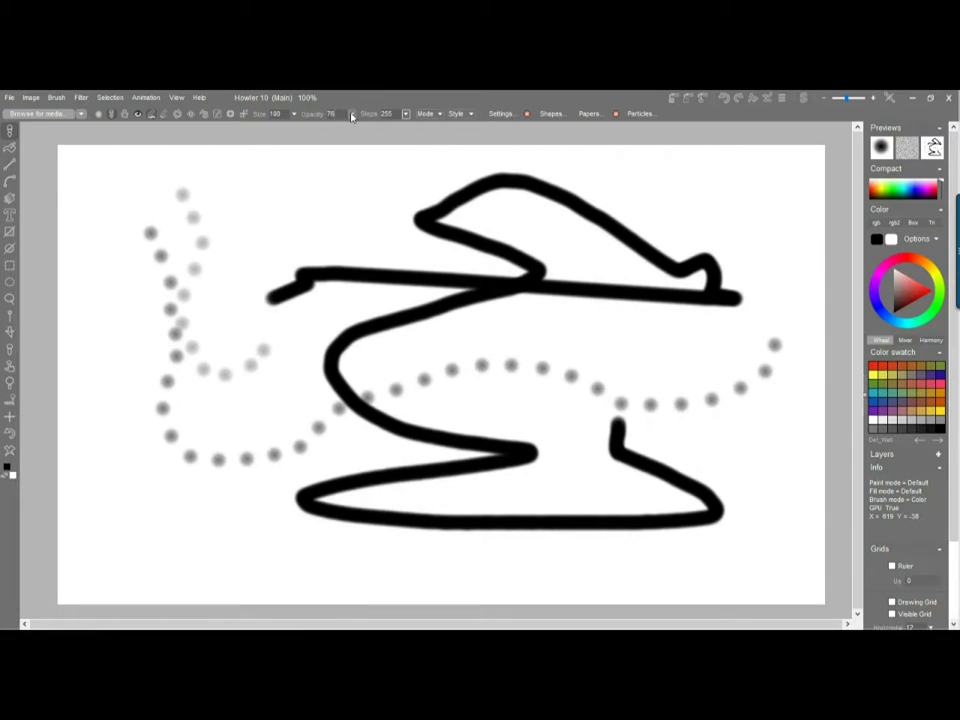
left_click(351, 114)
mouse_move(296, 131)
left_mouse_down()
mouse_move(375, 139)
mouse_move(358, 129)
left_mouse_up()
left_click(406, 114)
mouse_move(276, 185)
left_mouse_down()
mouse_move(317, 272)
mouse_move(618, 465)
left_mouse_up()
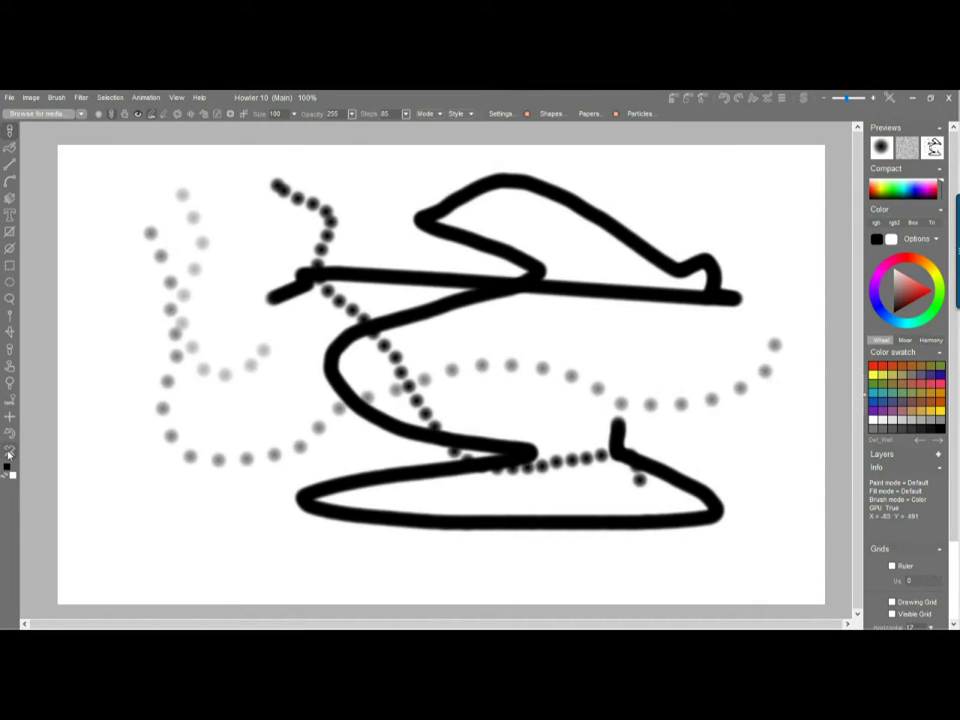
Clear the canvas and paint two curved black dotted strokes.
key("Delete")
mouse_move(665, 233)
left_mouse_down()
mouse_move(471, 274)
mouse_move(647, 412)
left_mouse_up()
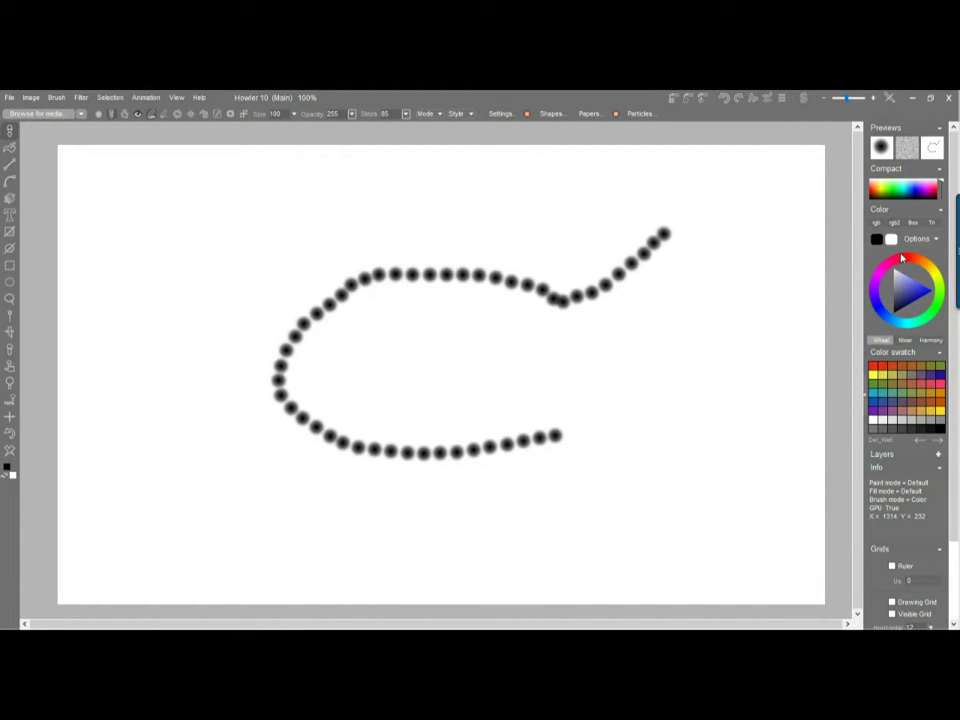
mouse_move(740, 313)
left_mouse_down()
mouse_move(630, 373)
mouse_move(510, 358)
left_mouse_up()
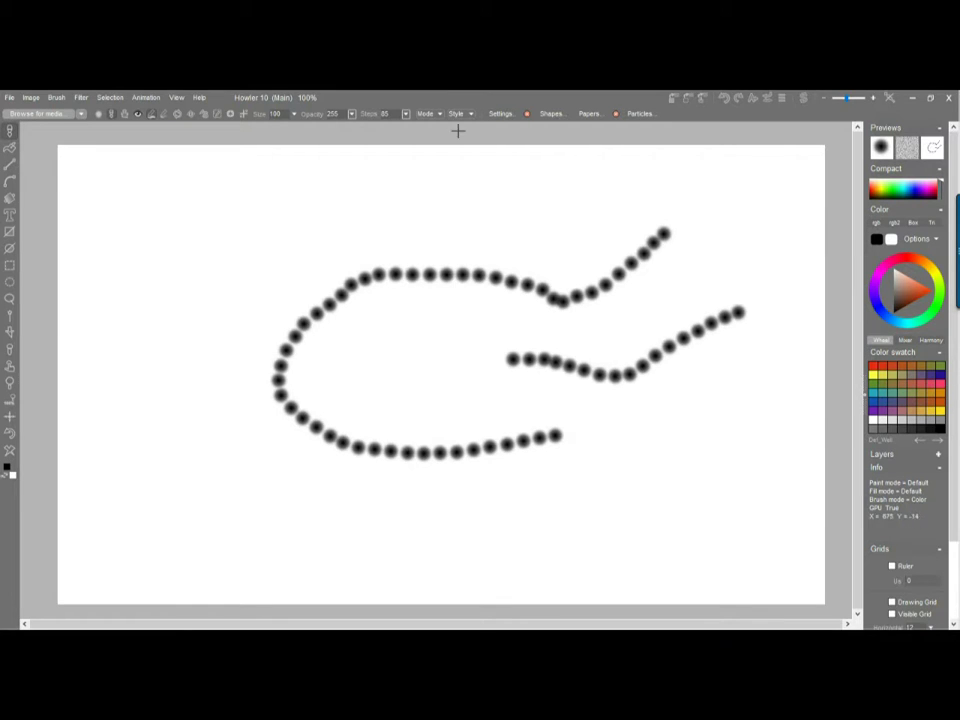
Keep the Default paint mode and add one black and one red dotted stroke crossing the existing ones.
left_click(432, 113)
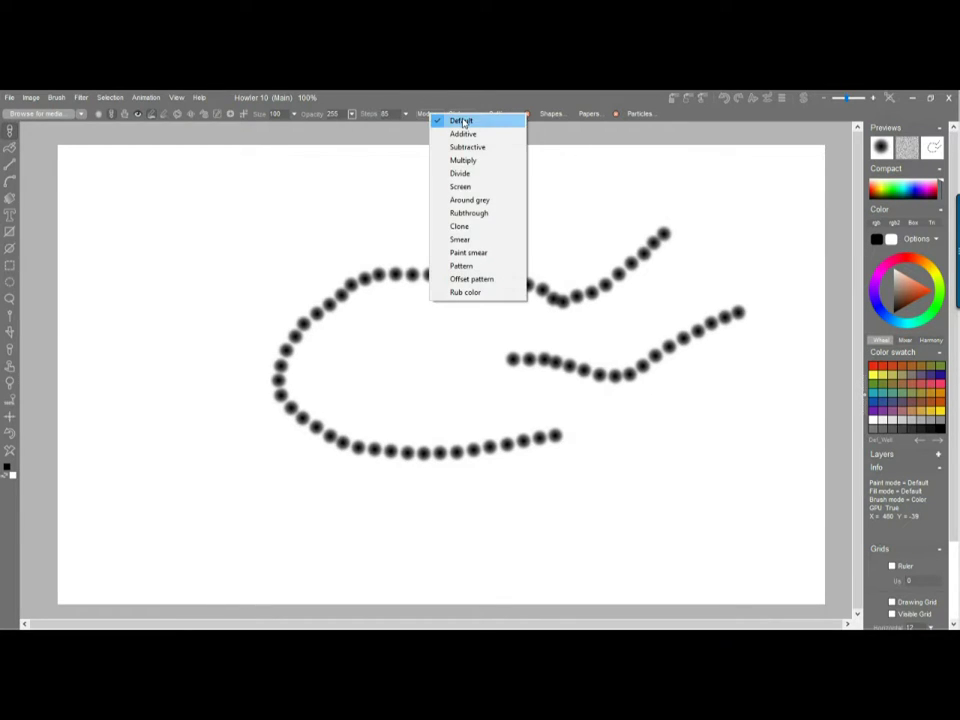
left_click(454, 121)
mouse_move(445, 353)
left_mouse_down()
mouse_move(409, 313)
mouse_move(208, 254)
left_mouse_up()
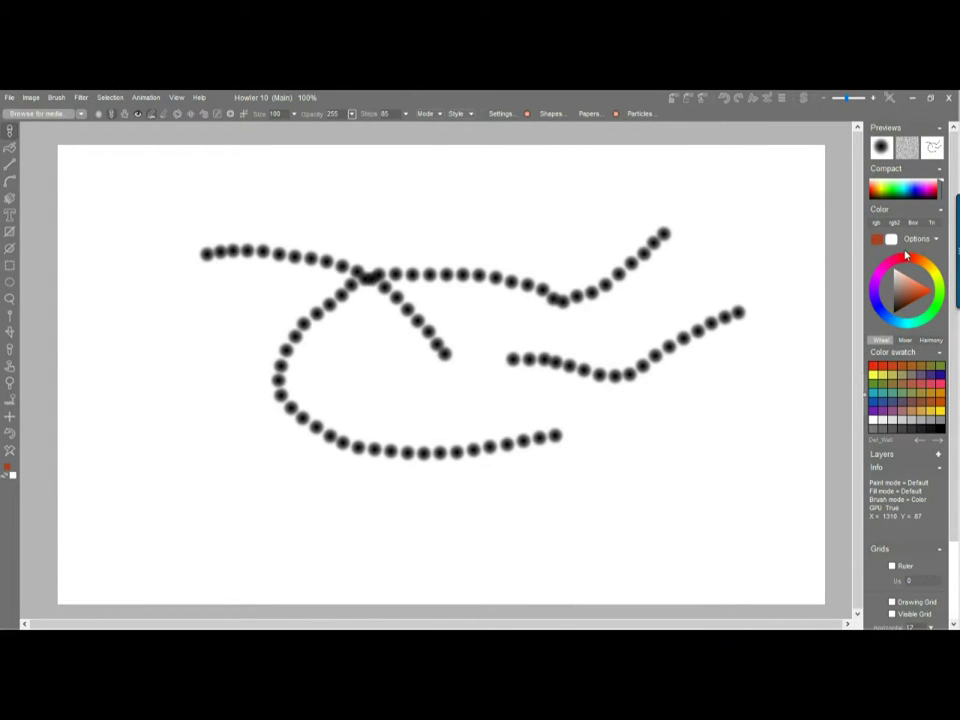
mouse_move(908, 258)
left_mouse_down()
mouse_move(928, 311)
mouse_move(907, 259)
left_mouse_up()
mouse_move(692, 251)
left_mouse_down()
mouse_move(435, 439)
mouse_move(530, 524)
left_mouse_up()
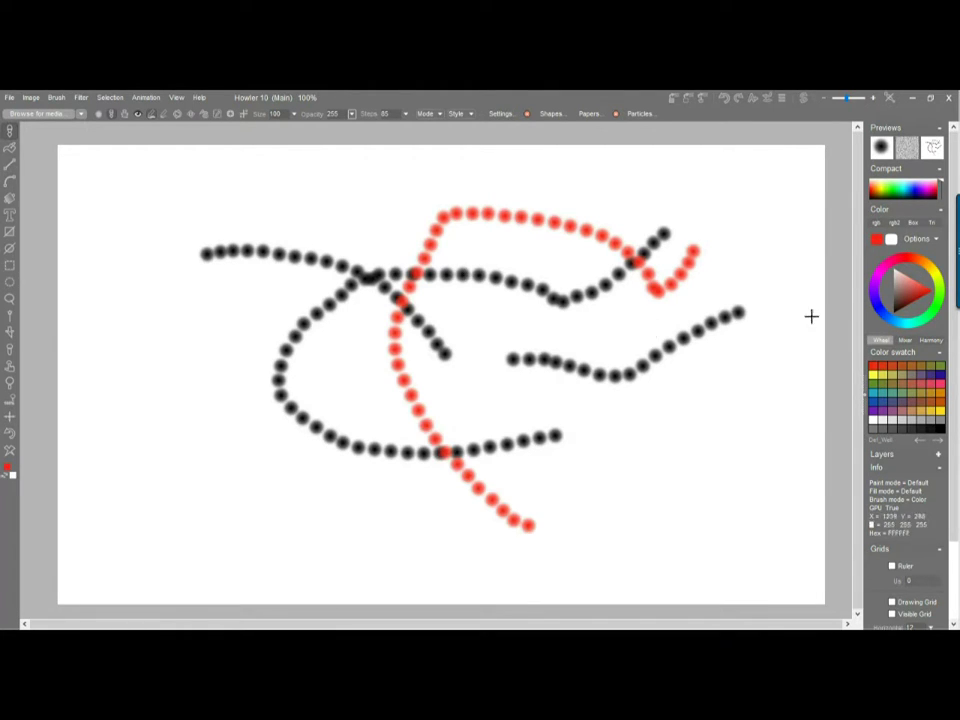
Set the paint colour to teal (87, 156, 136) in the rgb2 picker and paint looping dotted strokes over the canvas.
left_click(882, 316)
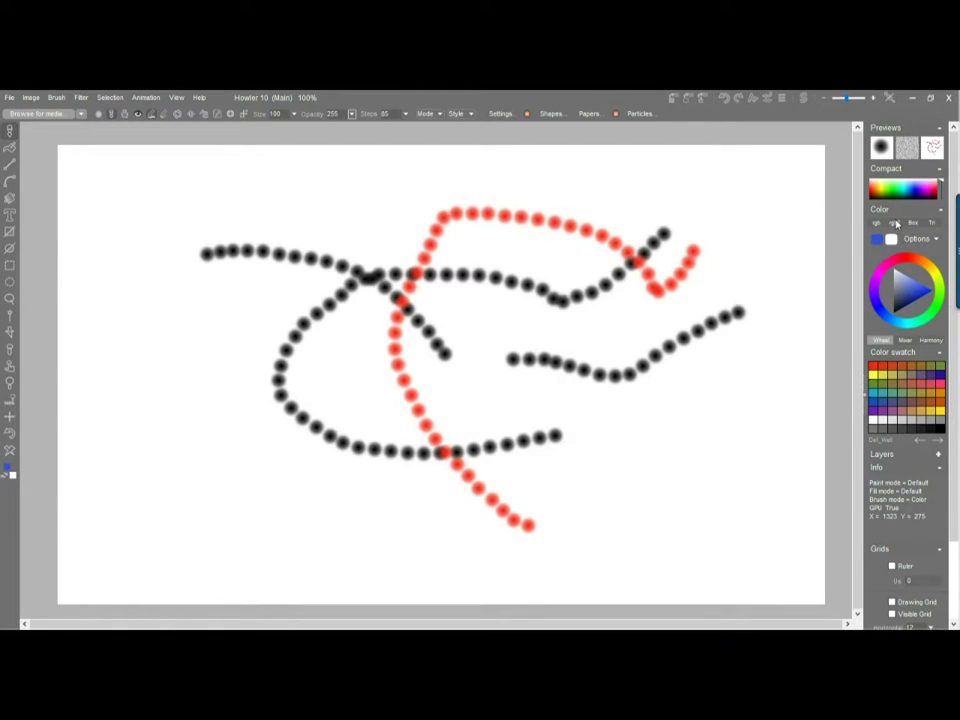
left_click(897, 223)
left_click(897, 355)
mouse_move(604, 345)
left_mouse_down()
mouse_move(261, 401)
mouse_move(161, 371)
mouse_move(555, 513)
left_mouse_up()
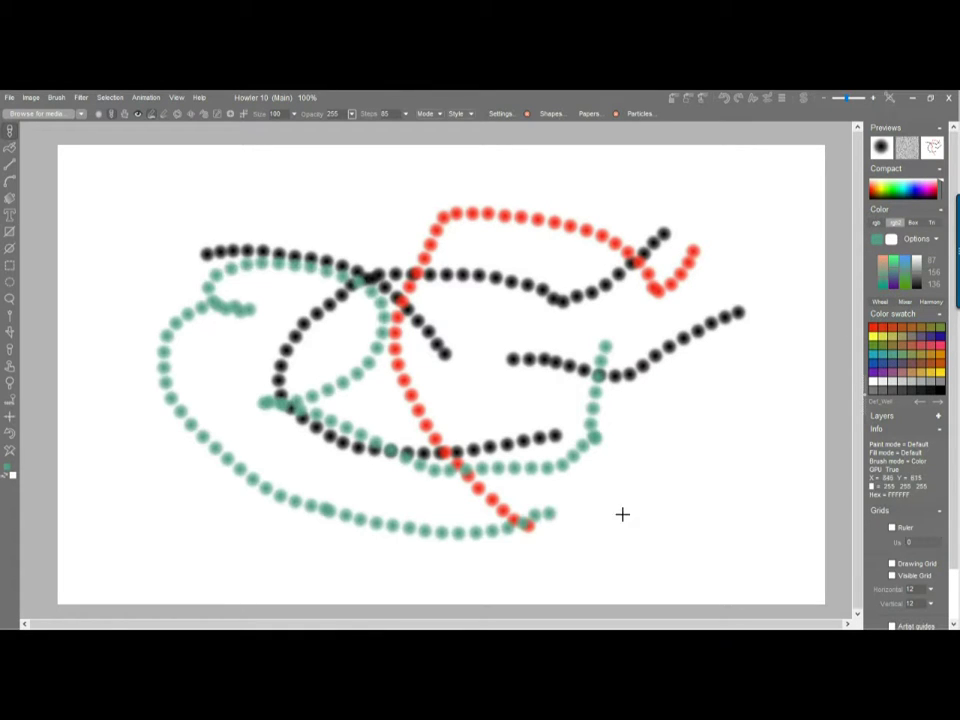
left_click_drag(622, 514, 600, 372)
left_click_drag(268, 197, 534, 188)
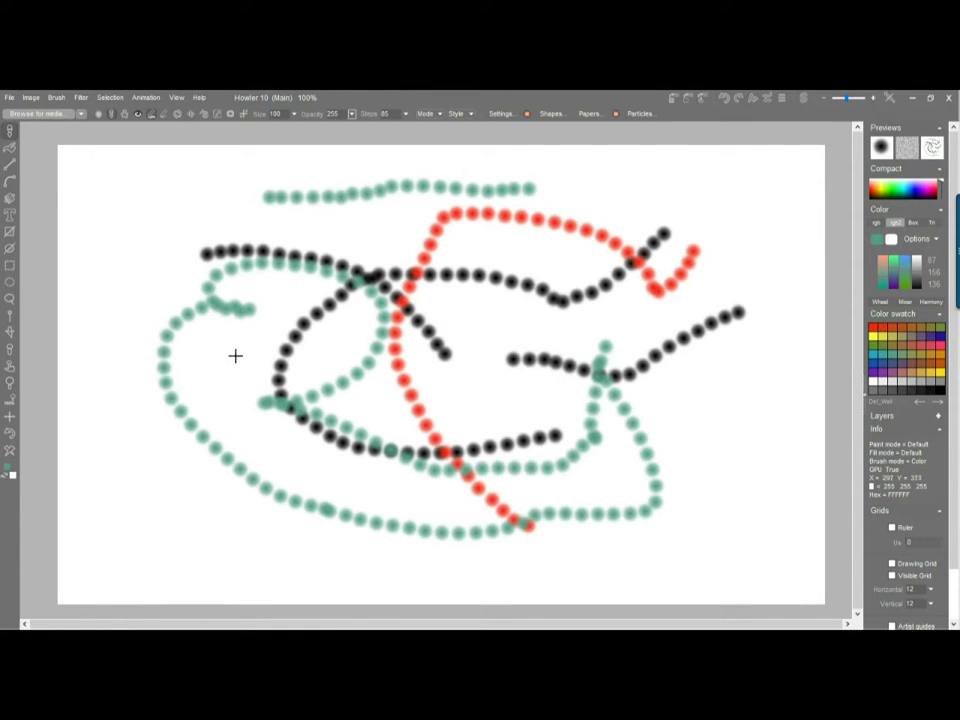
Clear the canvas and paint a large freehand triangle outline in teal dots.
key("Delete")
mouse_move(460, 186)
left_mouse_down()
mouse_move(348, 360)
mouse_move(222, 492)
mouse_move(376, 505)
mouse_move(711, 480)
mouse_move(528, 283)
mouse_move(474, 184)
left_mouse_up()
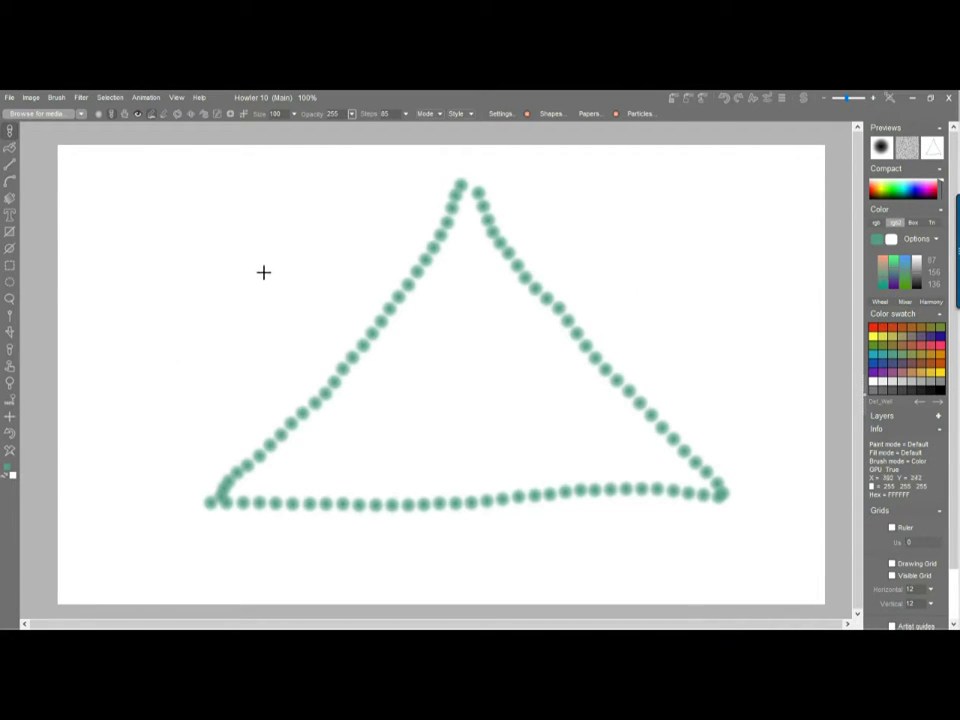
Draw straight dotted lines with the Line tool, clearing the canvas before the second one, which runs diagonally.
left_click(10, 170)
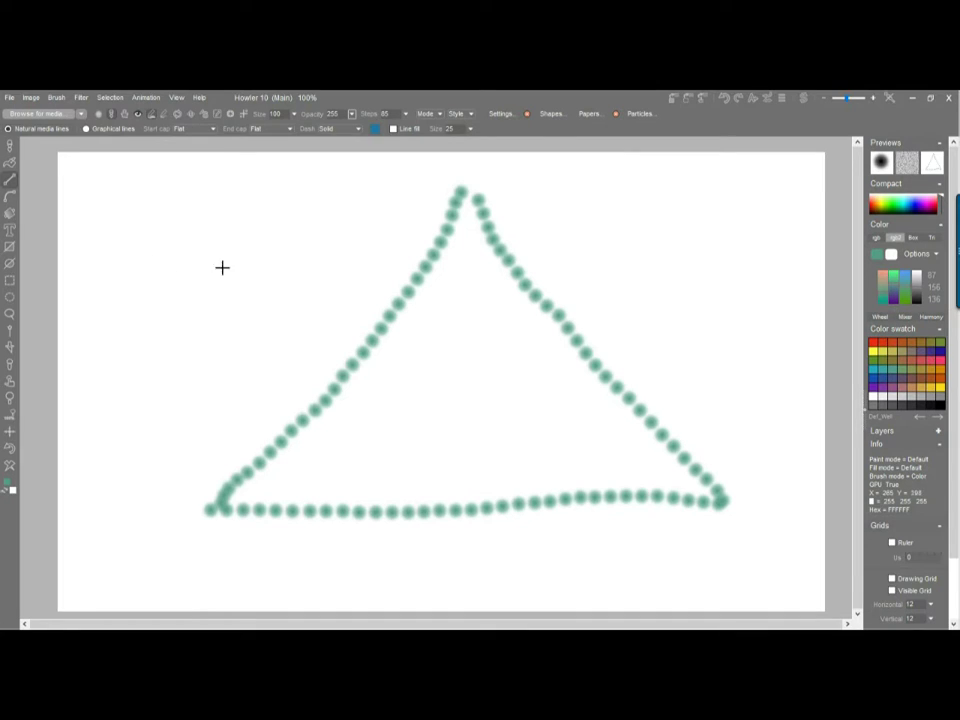
left_click_drag(172, 243, 735, 276)
left_click(9, 348)
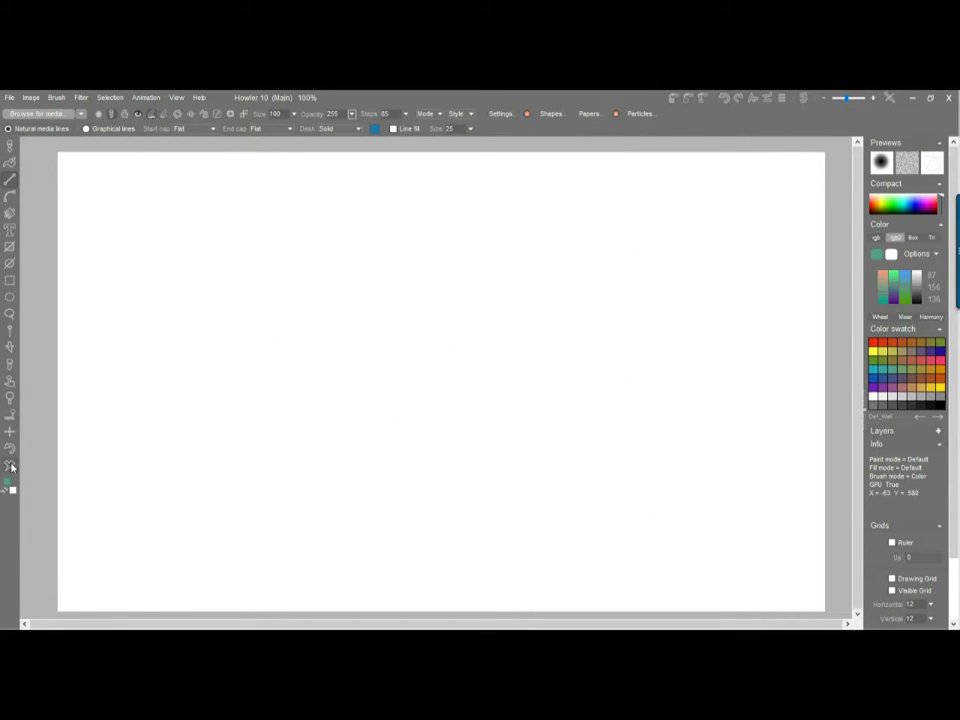
mouse_move(176, 232)
left_mouse_down()
mouse_move(774, 240)
mouse_move(763, 225)
mouse_move(799, 437)
mouse_move(729, 574)
mouse_move(720, 557)
mouse_move(727, 565)
left_mouse_up()
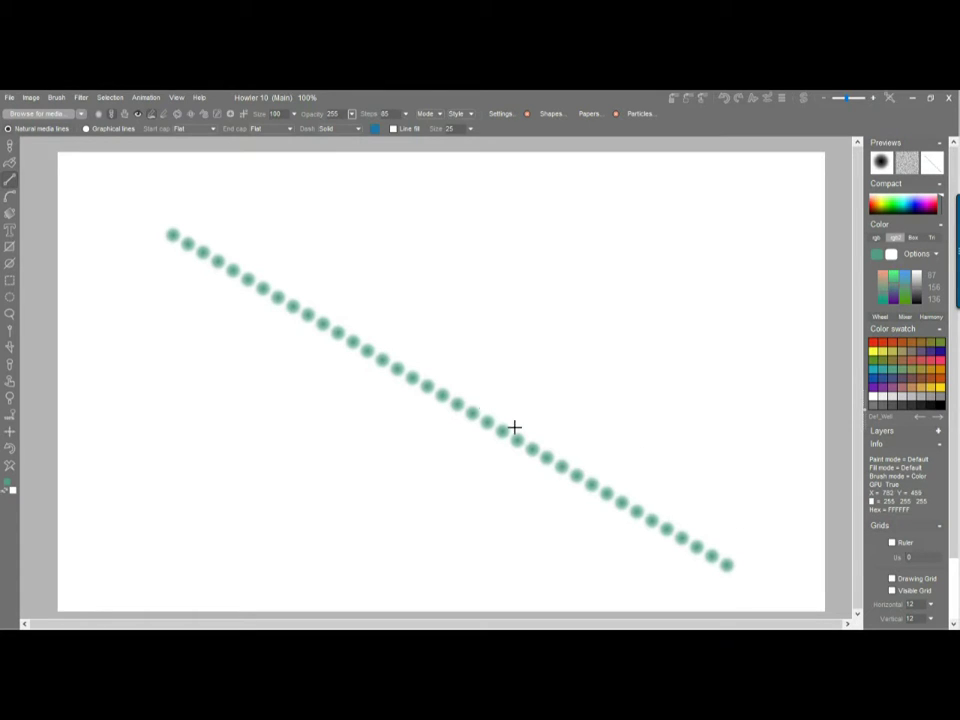
Set the brush's random size to 31 and draw three more diagonal dotted lines.
left_click(502, 114)
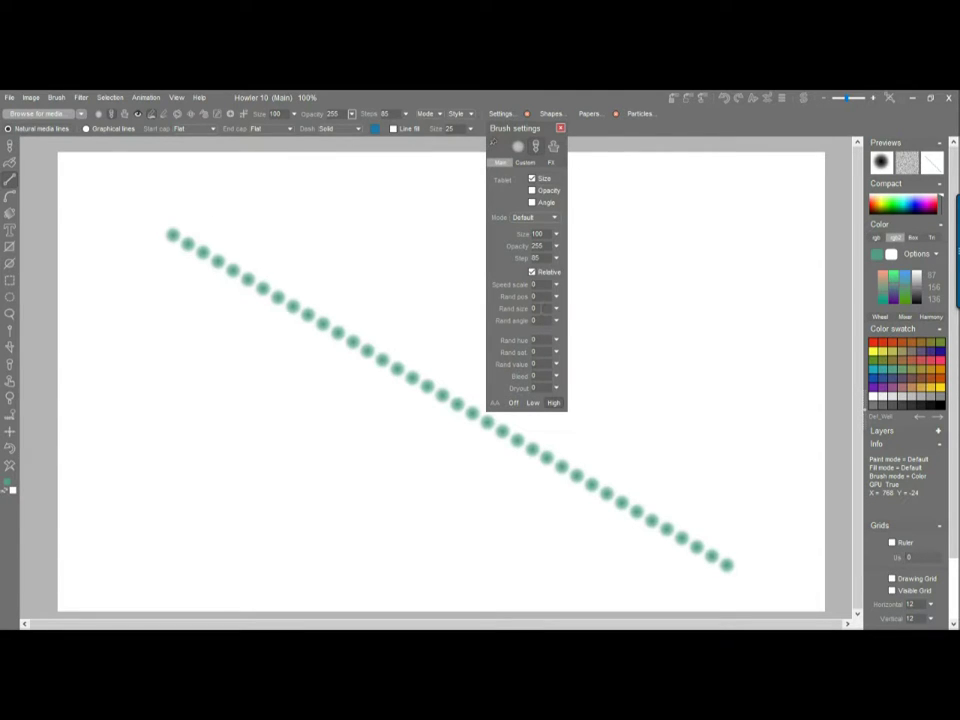
left_click(557, 309)
mouse_move(284, 204)
left_mouse_down()
mouse_move(561, 418)
mouse_move(686, 461)
left_mouse_up()
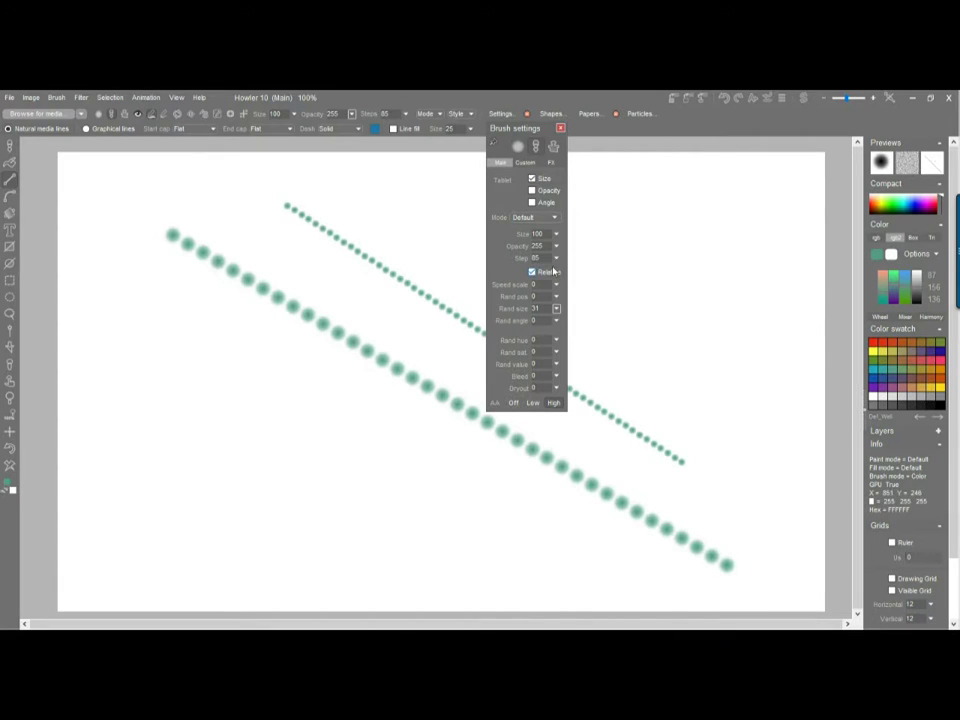
left_click_drag(140, 279, 632, 626)
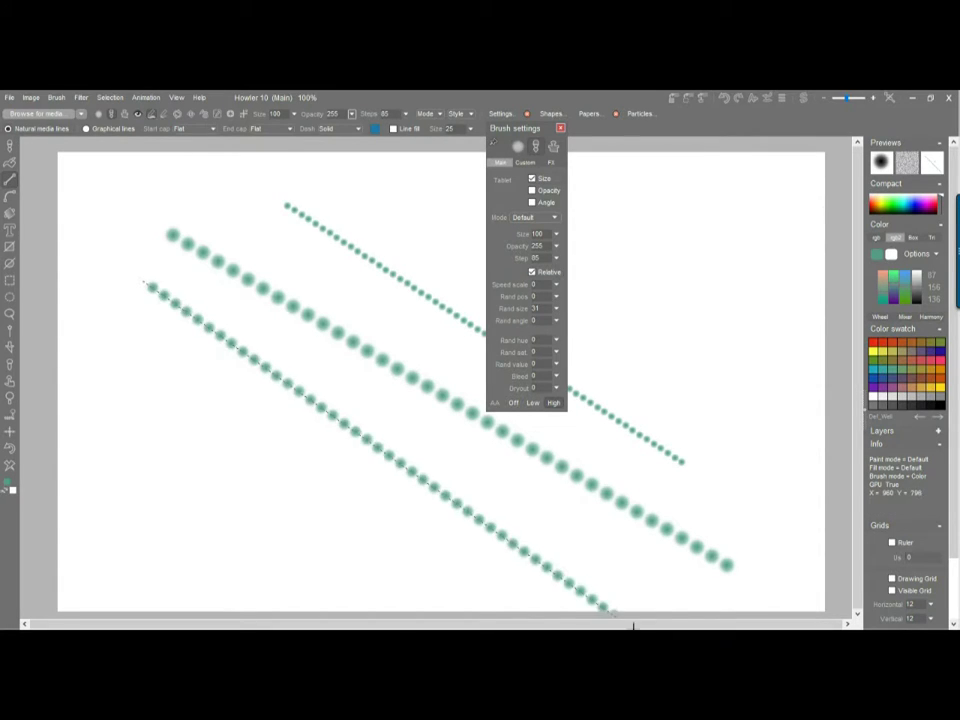
mouse_move(222, 212)
left_mouse_down()
mouse_move(806, 570)
mouse_move(790, 552)
left_mouse_up()
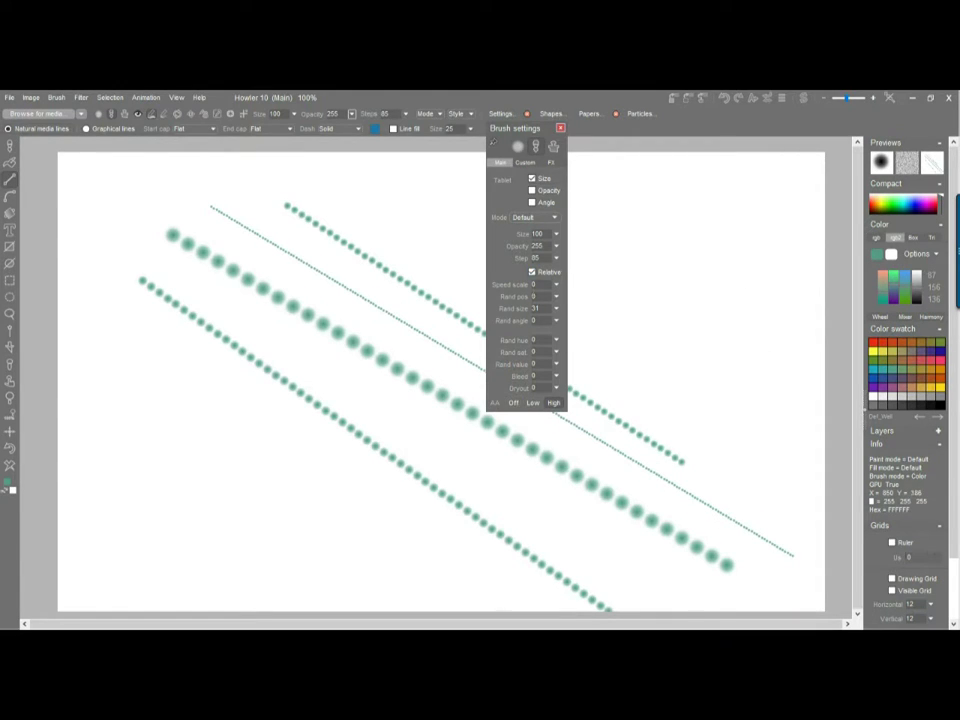
Set the brush's random position to 79 and draw a scattered dotted line crossing the existing diagonals.
left_click(556, 297)
left_click(542, 313)
left_click_drag(705, 205, 118, 486)
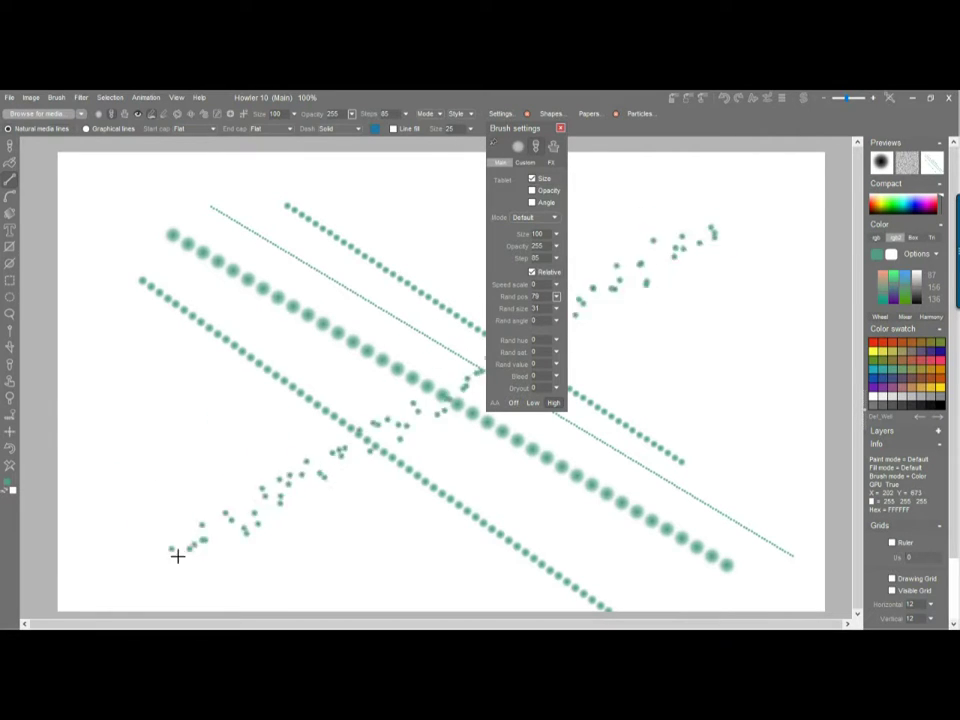
Clear the canvas and draw four scattered dotted lines, three running down to the right and one crossing them.
key("Delete")
mouse_move(160, 200)
left_mouse_down()
mouse_move(279, 289)
mouse_move(715, 561)
mouse_move(763, 574)
left_mouse_up()
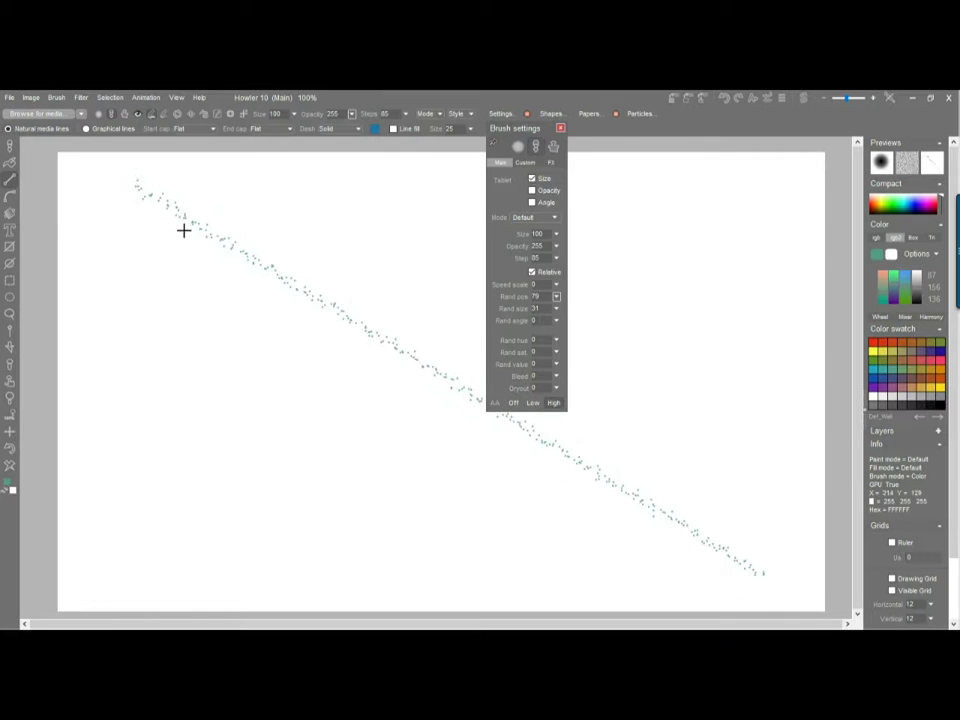
left_click_drag(214, 249, 522, 540)
mouse_move(400, 198)
left_mouse_down()
mouse_move(480, 283)
mouse_move(757, 487)
left_mouse_up()
mouse_move(750, 230)
left_mouse_down()
mouse_move(540, 594)
mouse_move(171, 562)
left_mouse_up()
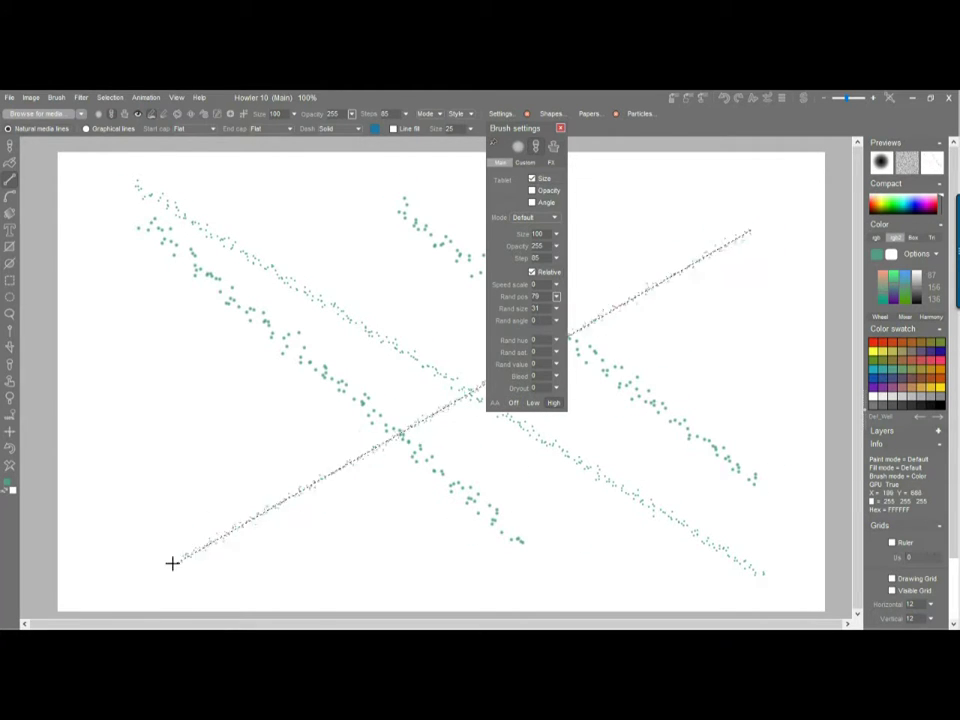
Clear the canvas and switch to the Curve tool with the brush settings dialog closed.
left_click(10, 467)
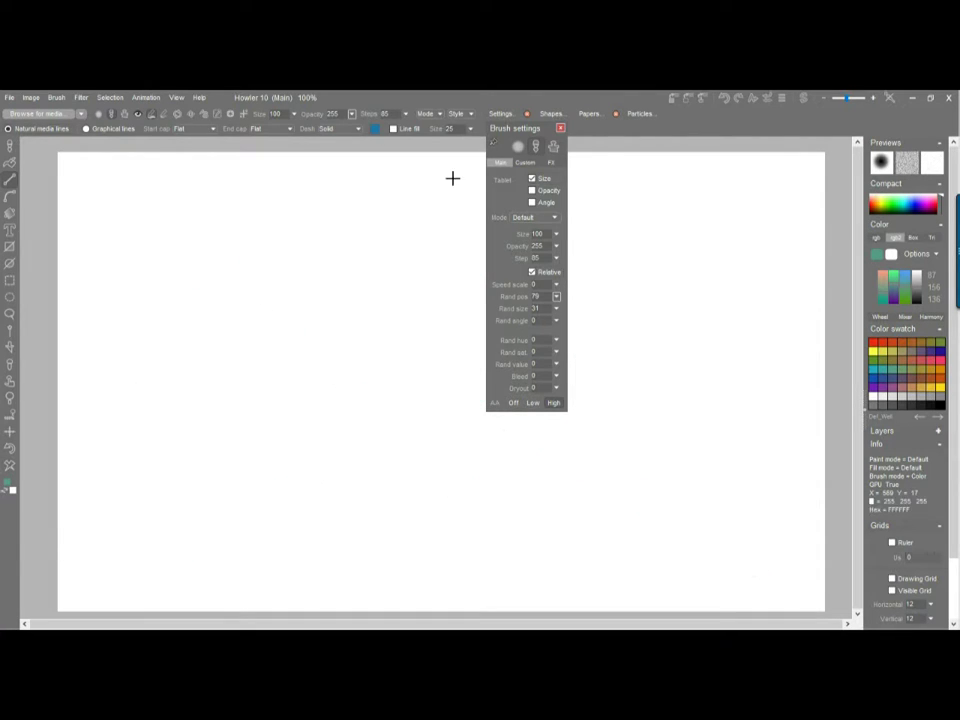
left_click(561, 129)
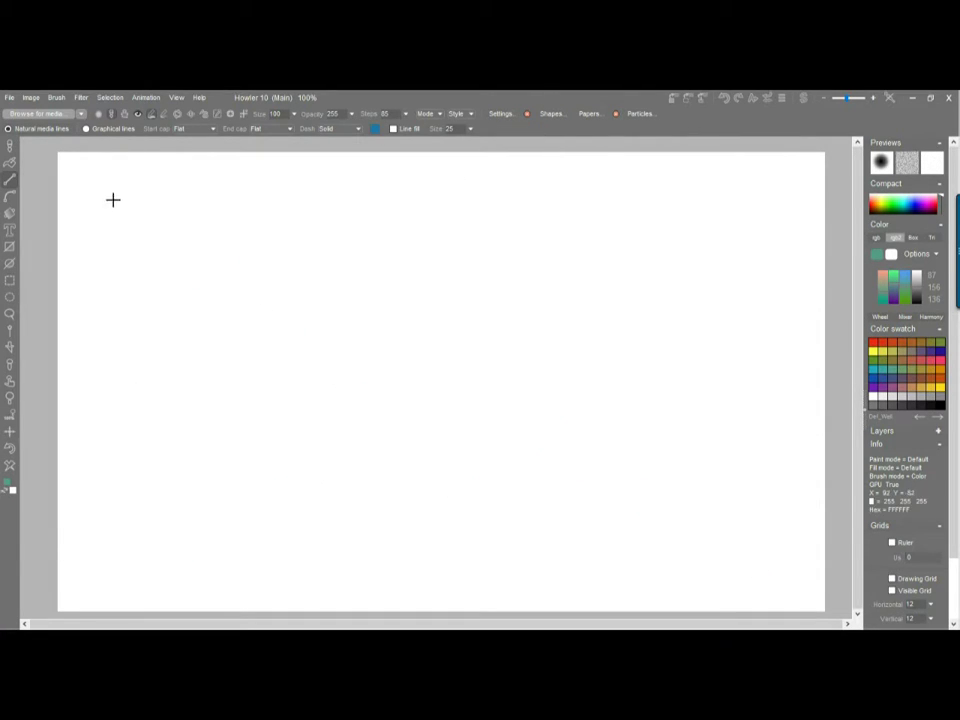
left_click(10, 196)
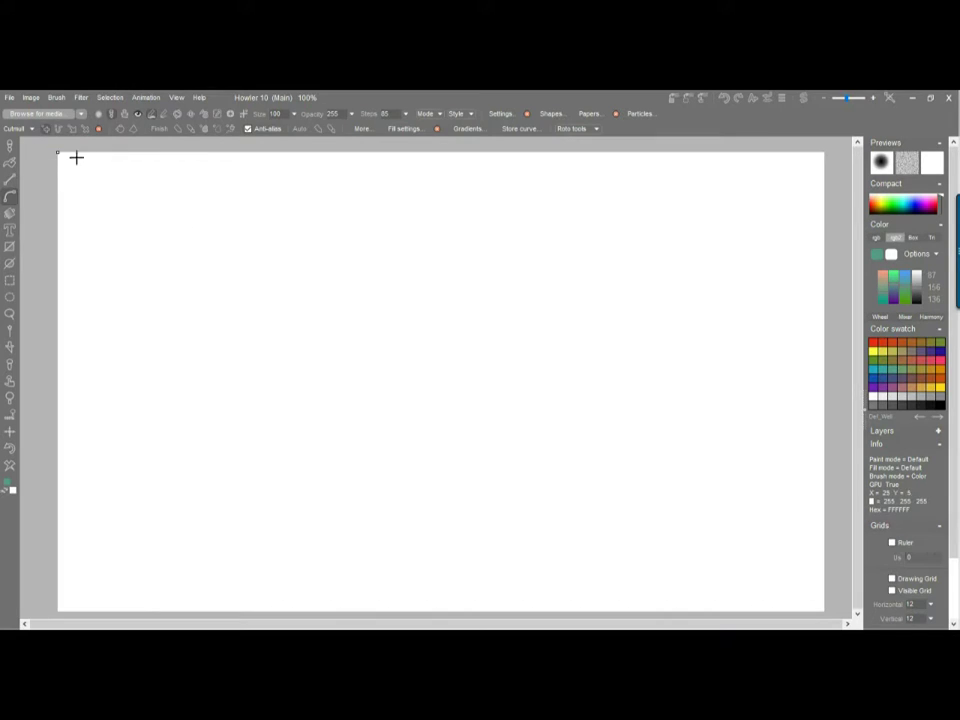
Plot an eight-point open curve that sweeps around the canvas and spirals inward to end near the middle.
left_click(264, 223)
left_click(197, 391)
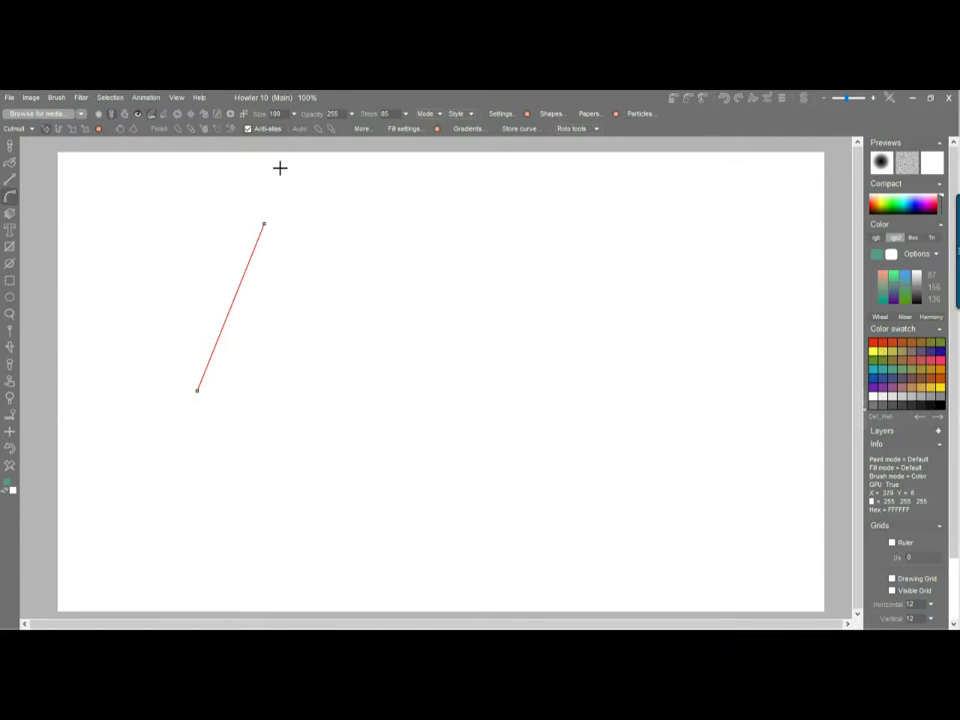
left_click(424, 528)
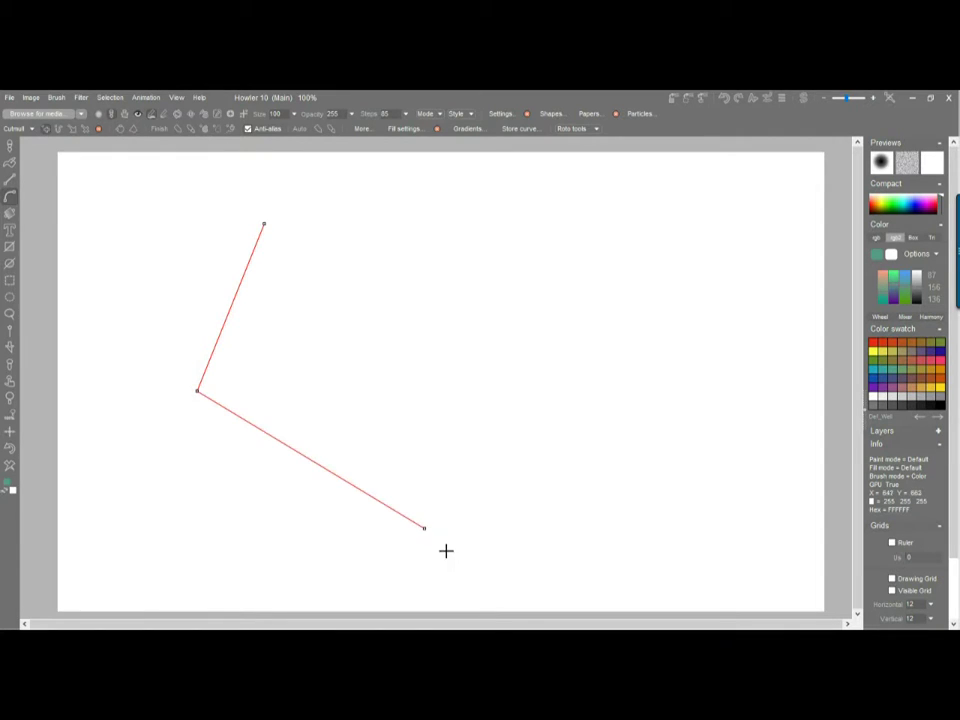
left_click(703, 339)
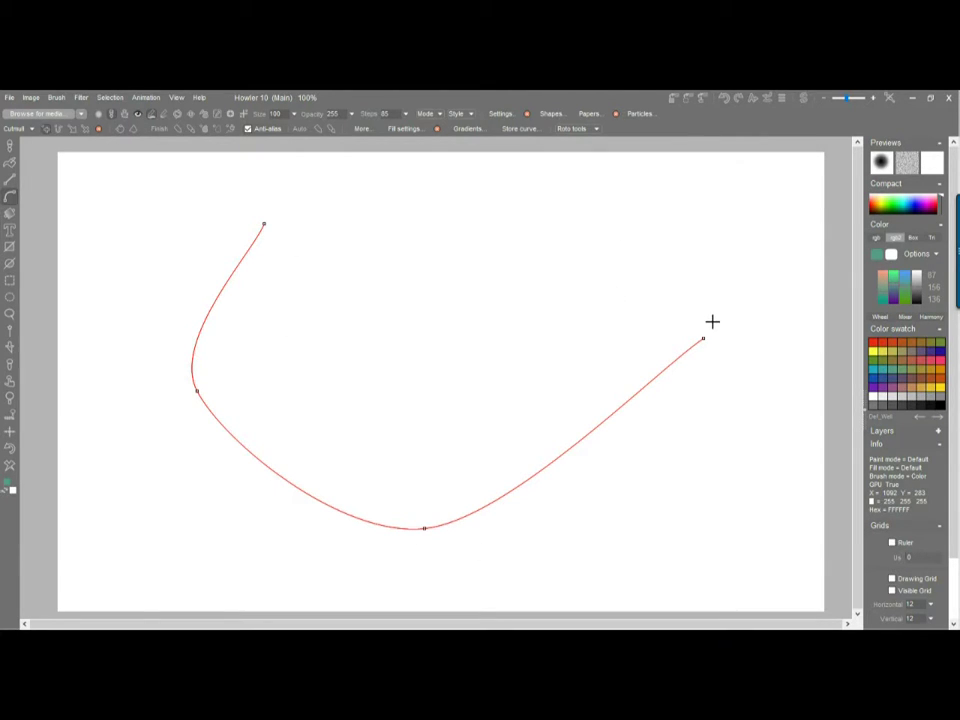
left_click(542, 232)
left_click(425, 244)
left_click(390, 347)
left_click(524, 353)
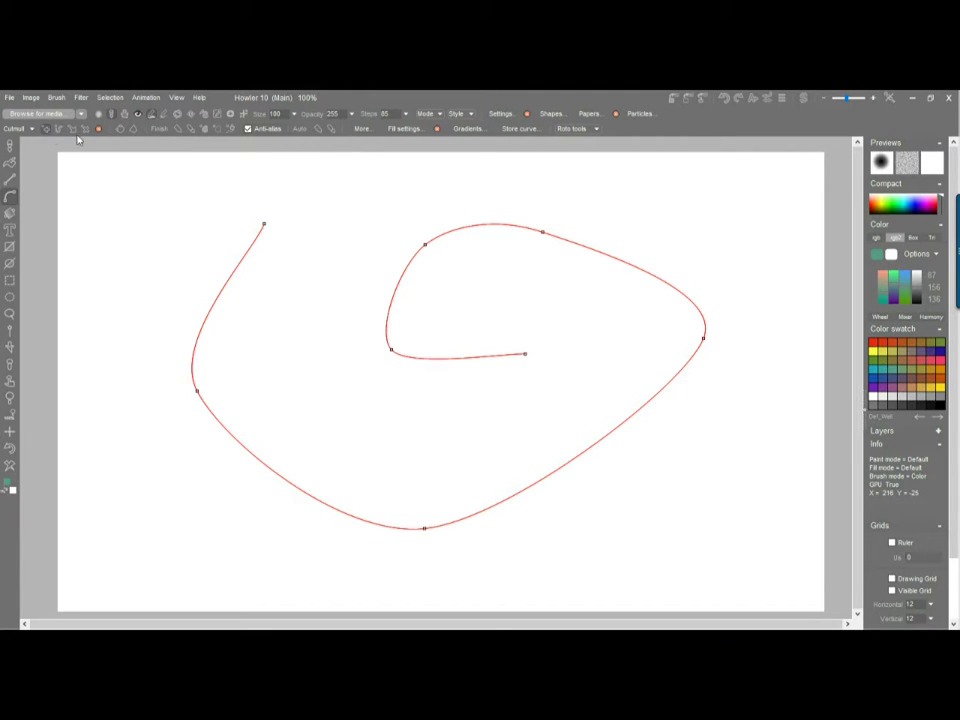
Toggle the curve between smooth and polygon form, leave it as a straight-sided polygon, and close its open ends.
left_click(135, 133)
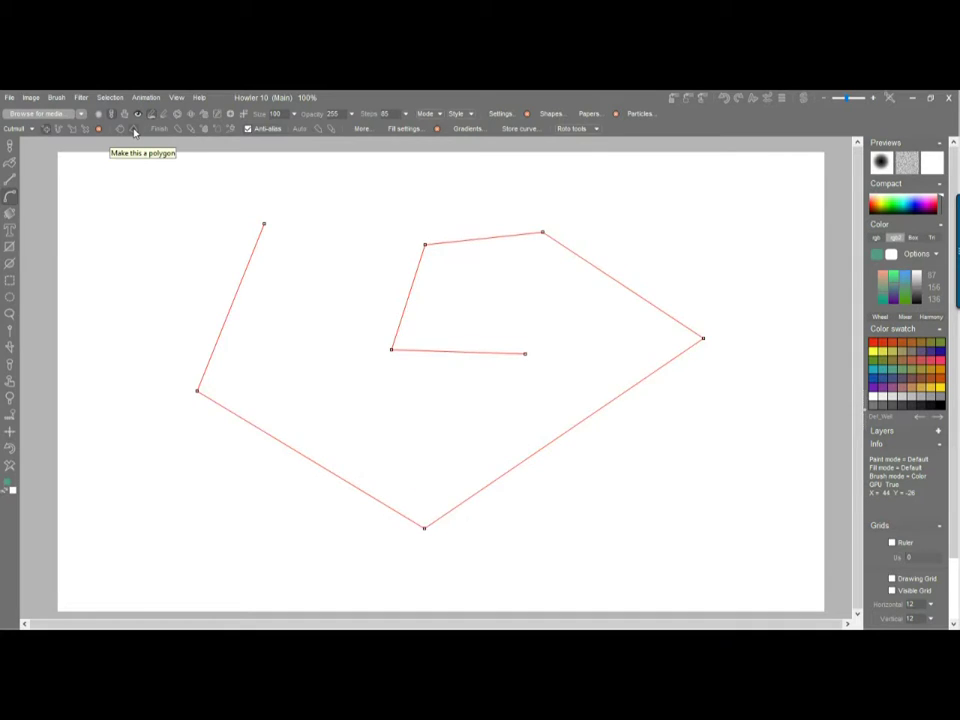
left_click(135, 133)
left_click(135, 133)
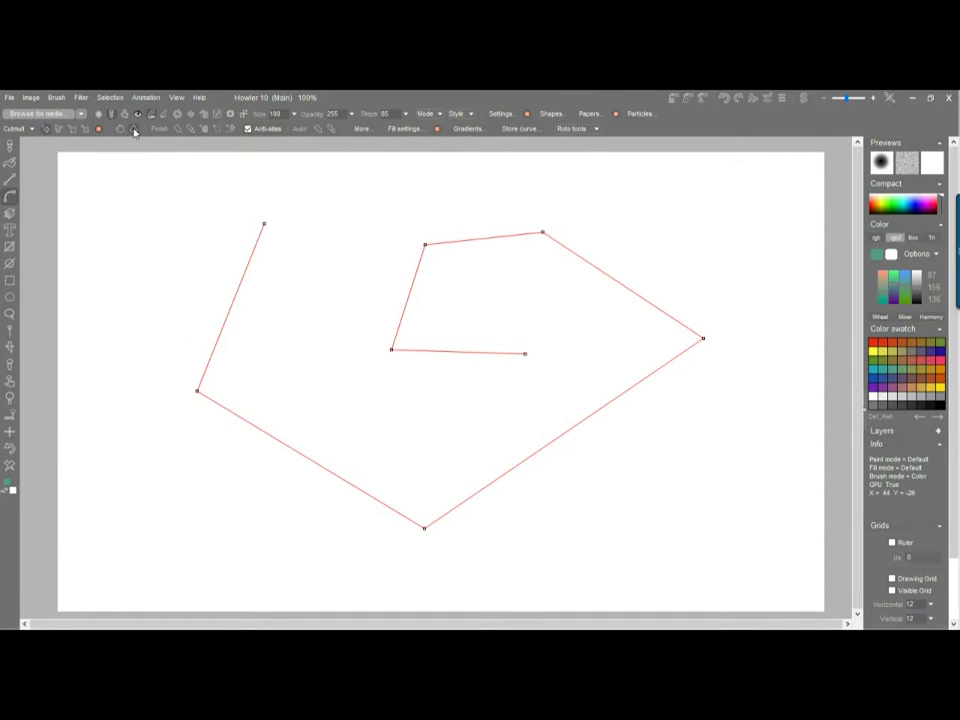
left_click(135, 133)
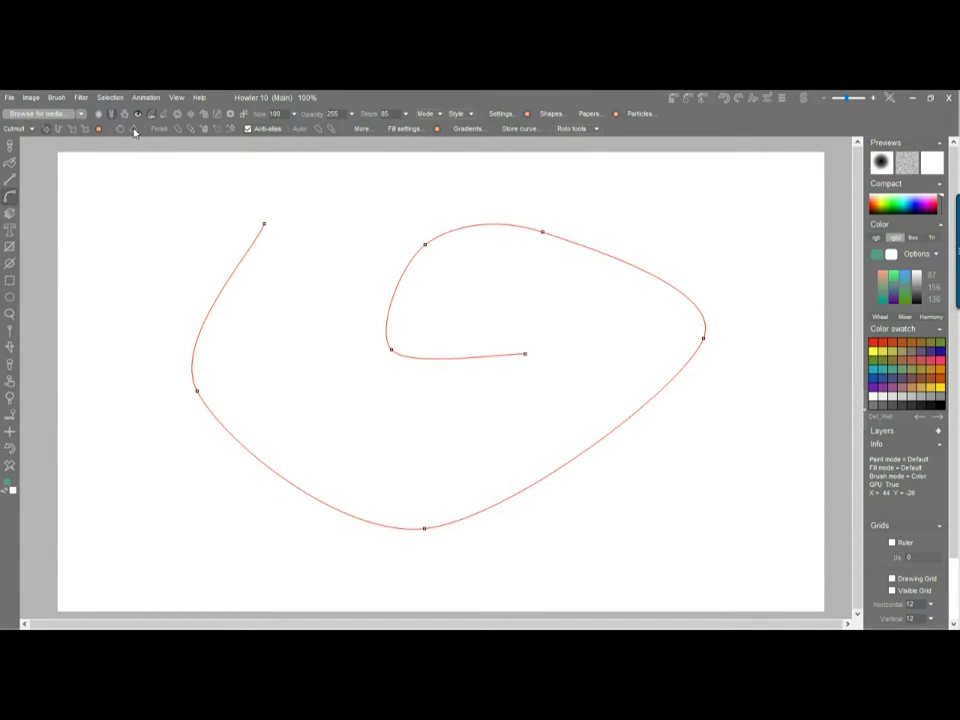
left_click(135, 133)
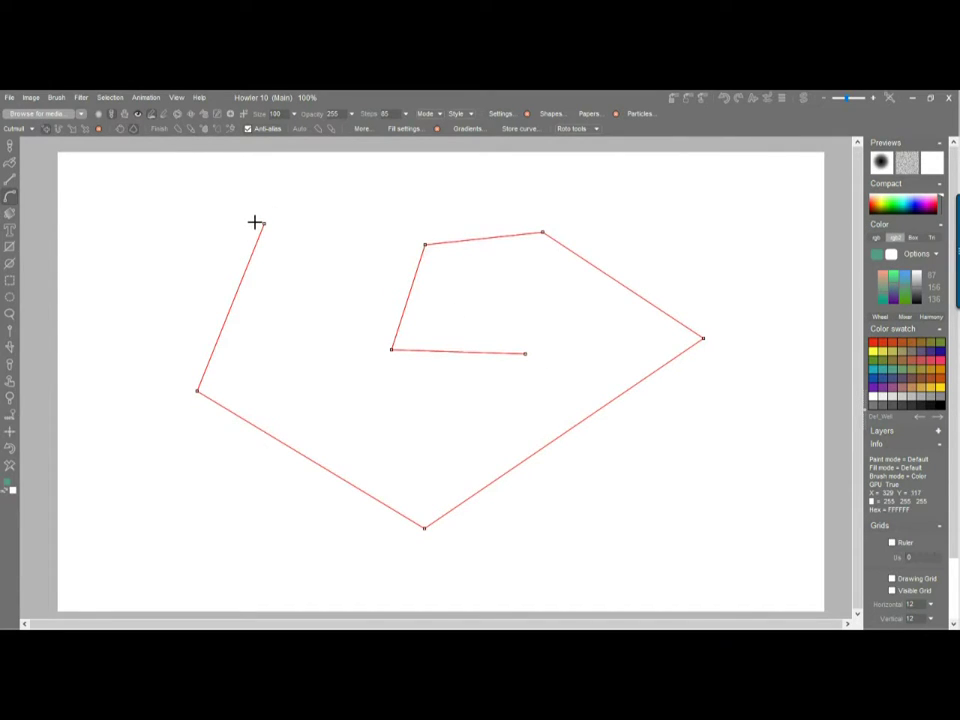
left_click(124, 131)
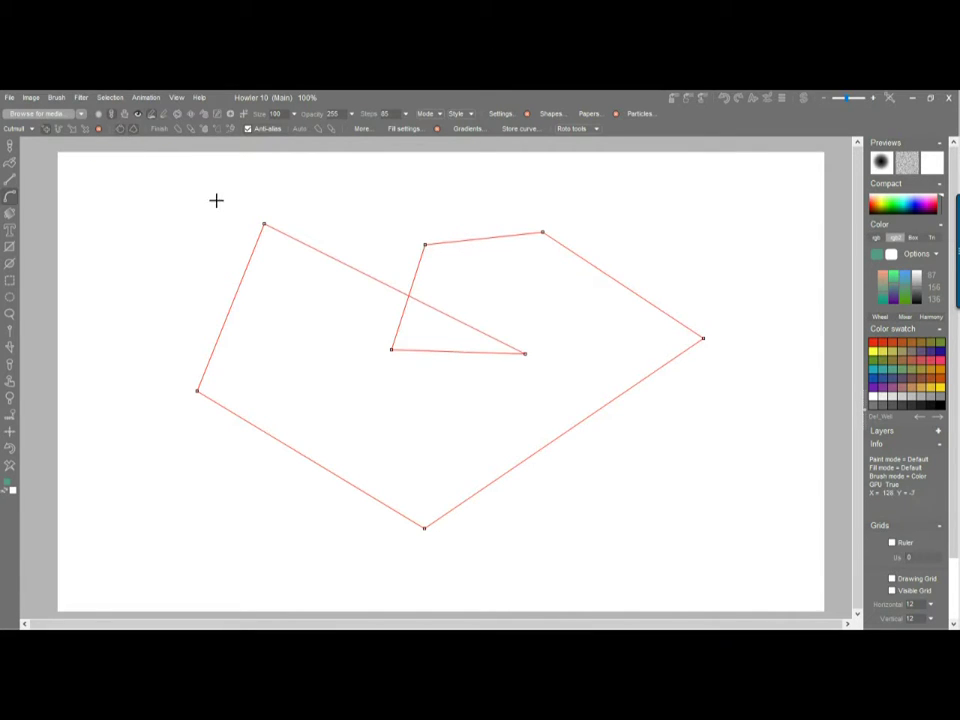
Reshape the closed polygon by moving its upper points so the outline no longer crosses itself and has a V-shaped notch.
left_click_drag(523, 350, 366, 208)
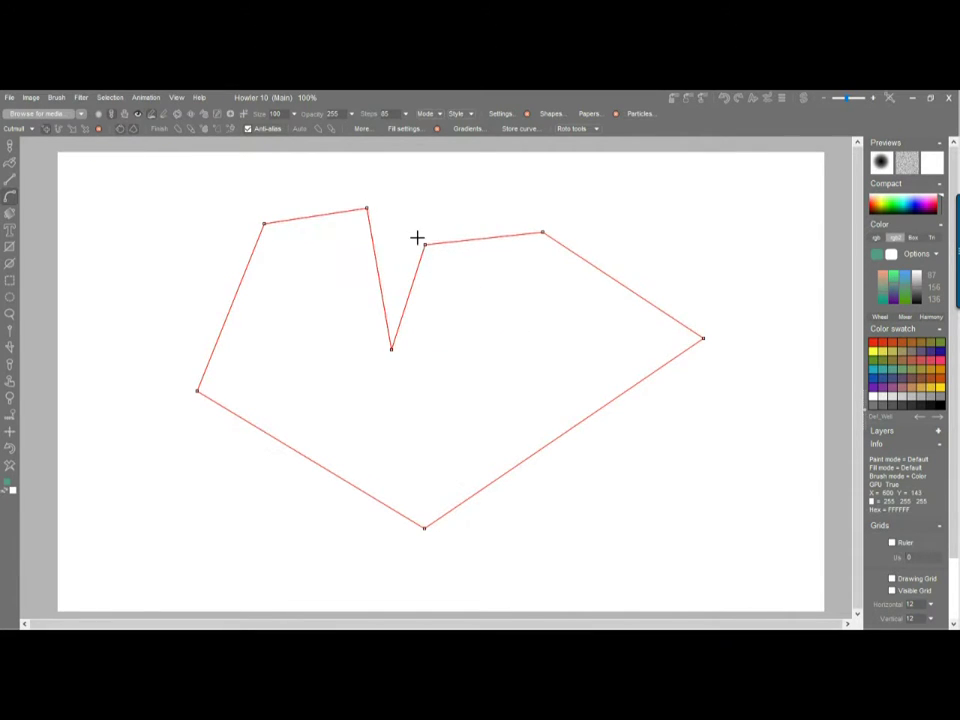
left_click_drag(425, 243, 509, 192)
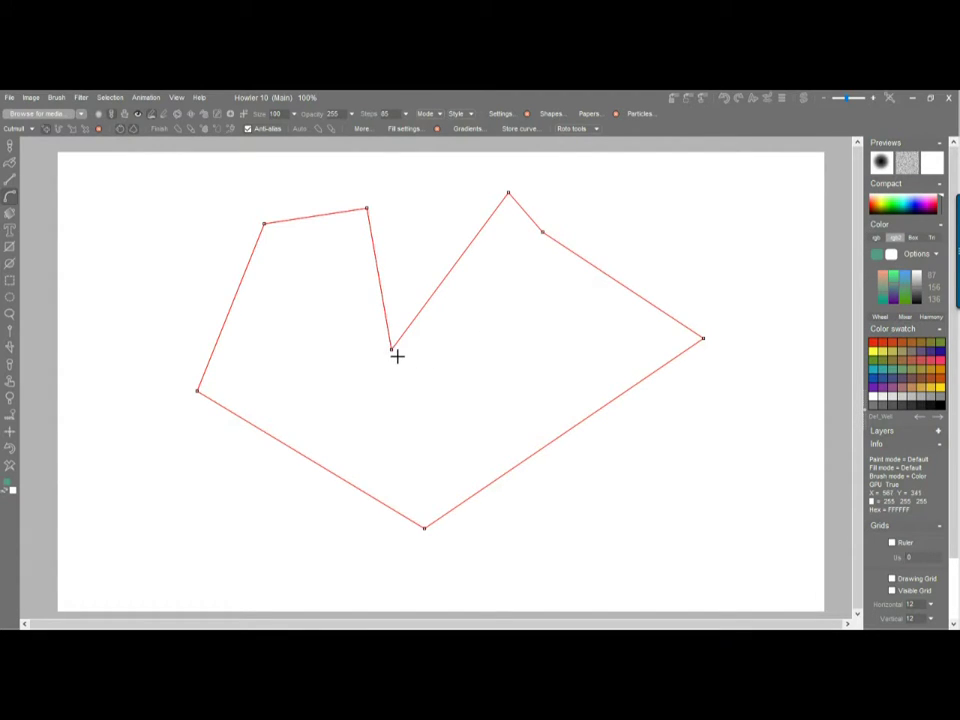
left_click_drag(391, 349, 442, 250)
left_click_drag(262, 224, 185, 255)
left_click_drag(366, 209, 291, 223)
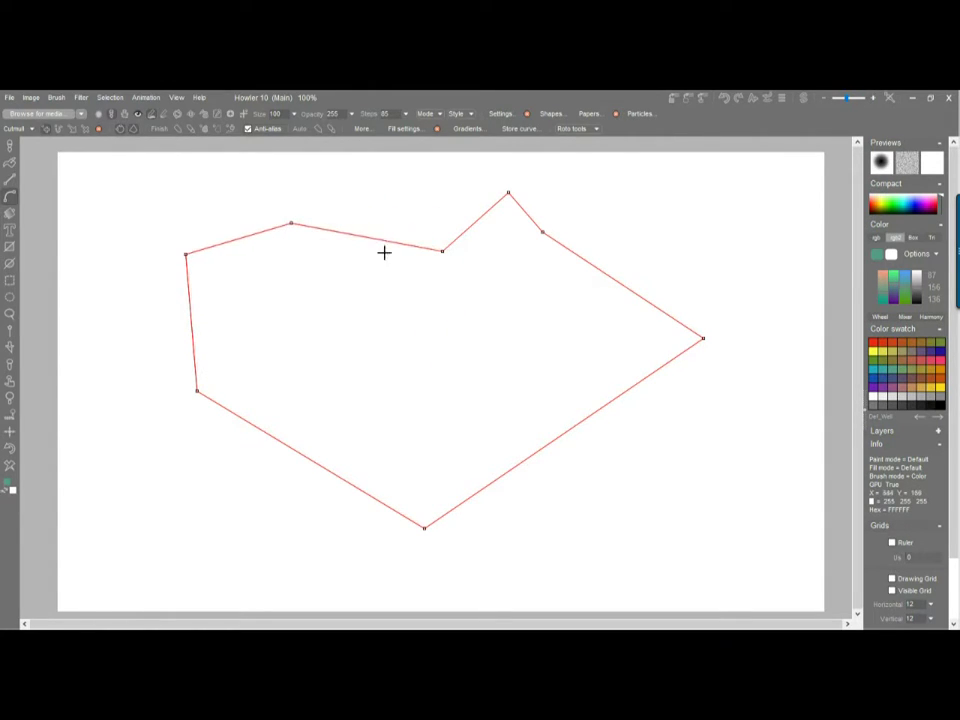
left_click_drag(443, 251, 439, 324)
left_click_drag(542, 232, 602, 304)
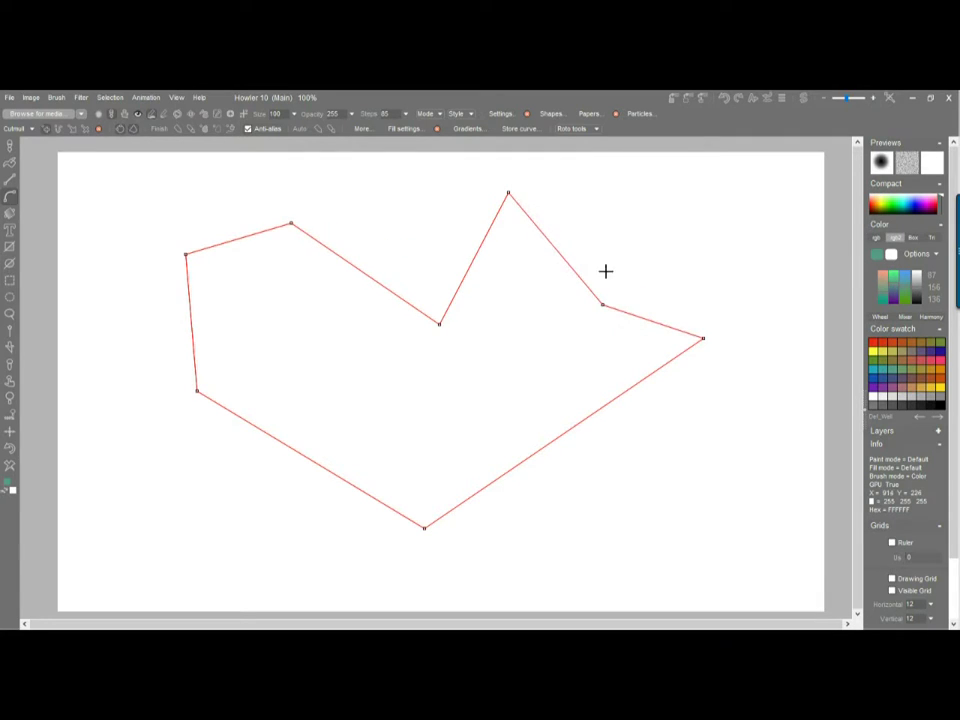
Add six new points by pulling them out of the polygon's edges, and lower the notch point slightly.
left_click_drag(443, 514, 493, 550)
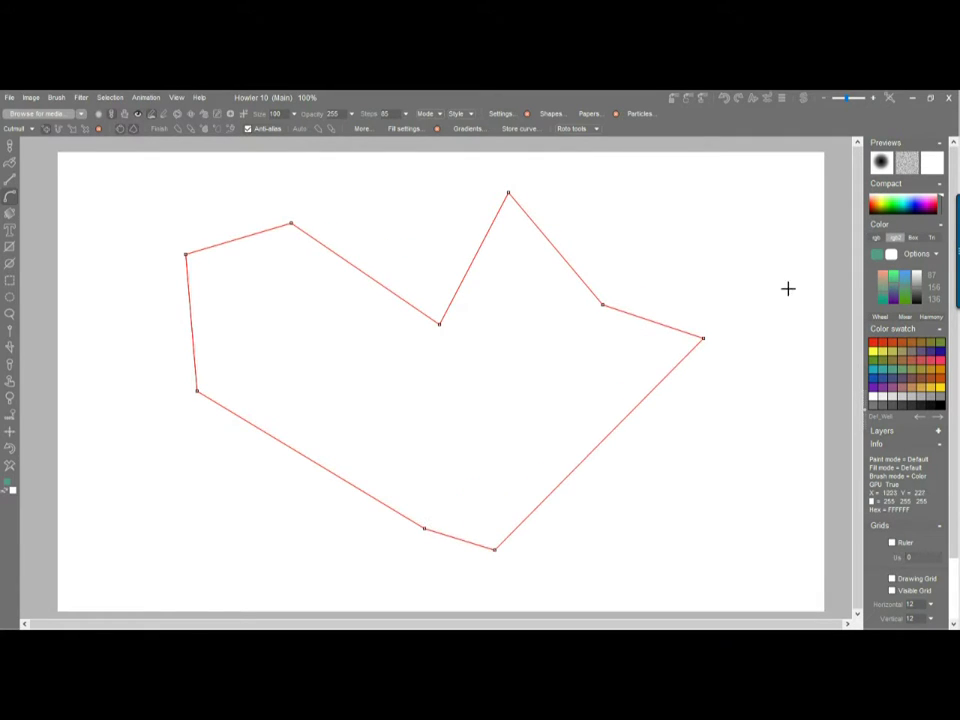
left_click_drag(548, 497, 688, 480)
left_click_drag(300, 452, 245, 525)
left_click_drag(439, 325, 436, 332)
left_click_drag(359, 276, 404, 233)
left_click_drag(562, 265, 612, 204)
left_click_drag(695, 395, 207, 205)
Turn the polygon back into a smooth closed curve and change the curve type from Catmull to B-spline.
left_click(120, 131)
left_click(135, 131)
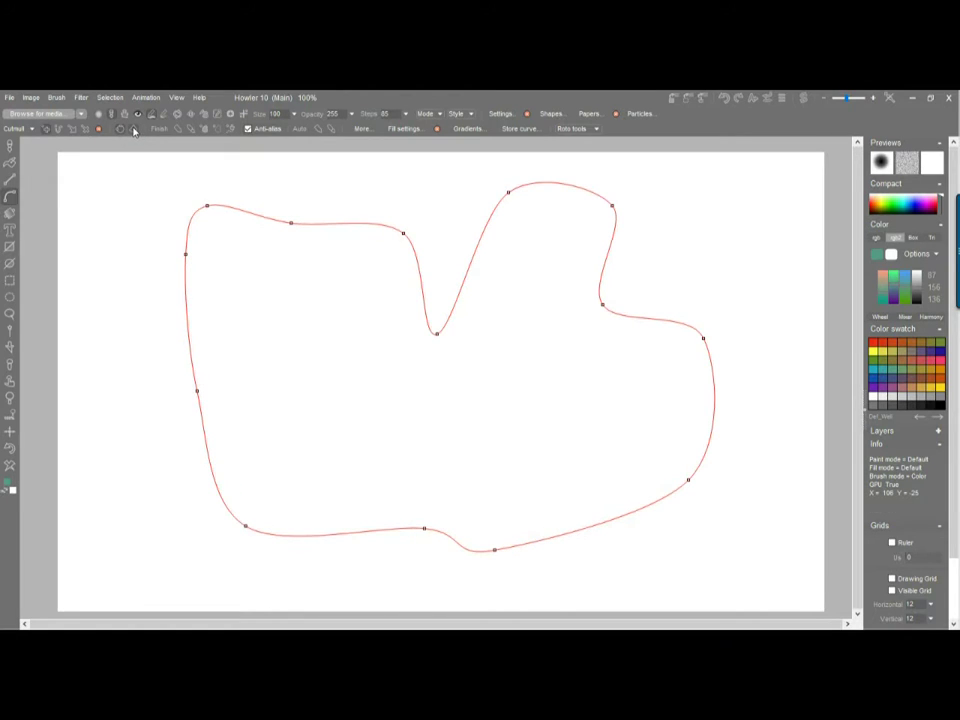
left_click(25, 131)
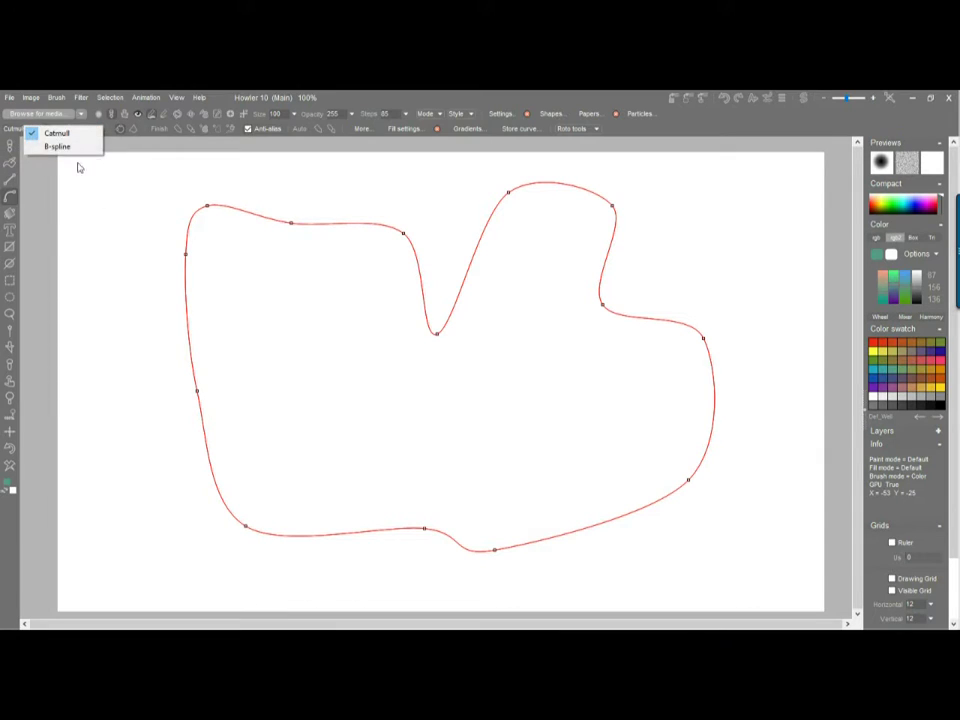
left_click(40, 145)
Reshape the closed B-spline by deepening both upper notches and pulling the lower and side control points outward.
left_click_drag(437, 334, 448, 355)
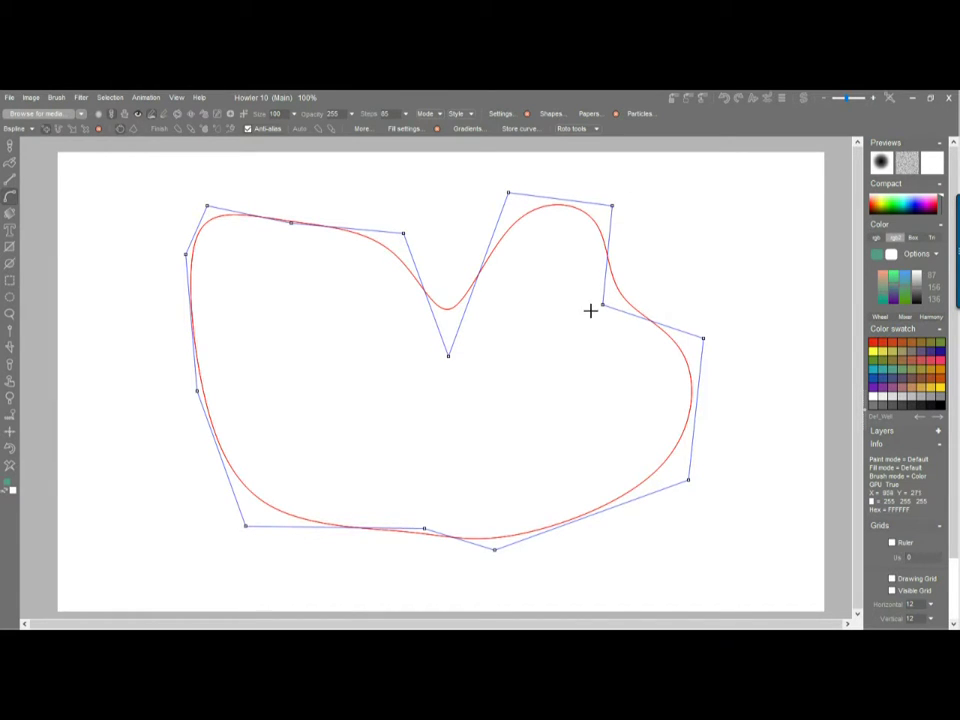
left_click_drag(603, 304, 553, 321)
left_click_drag(705, 339, 691, 283)
left_click_drag(690, 480, 734, 468)
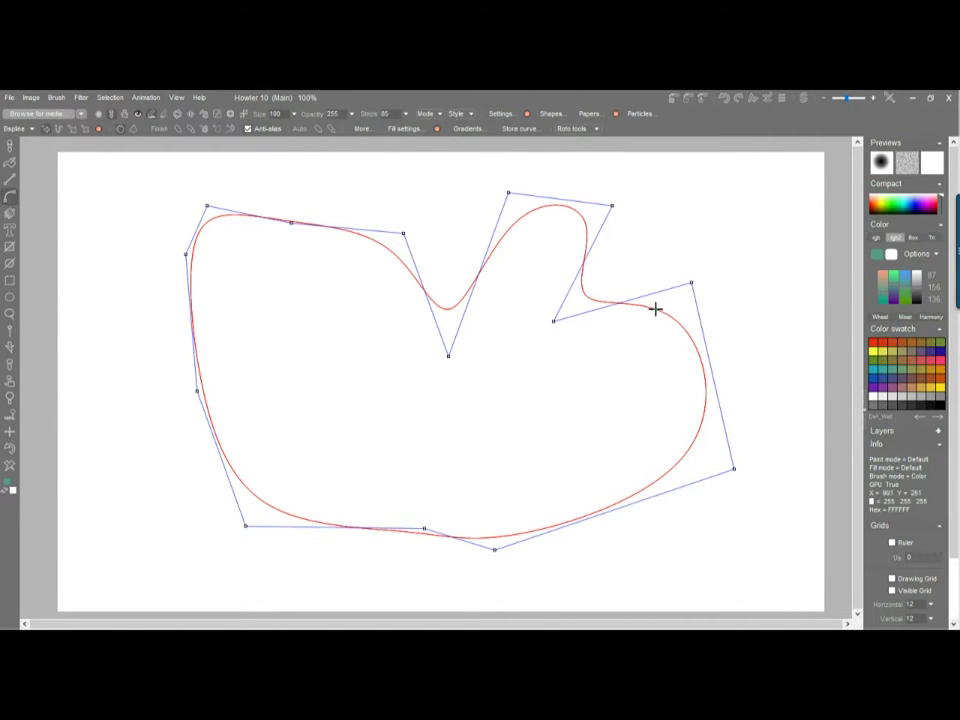
left_click_drag(421, 527, 345, 570)
left_click_drag(495, 549, 608, 555)
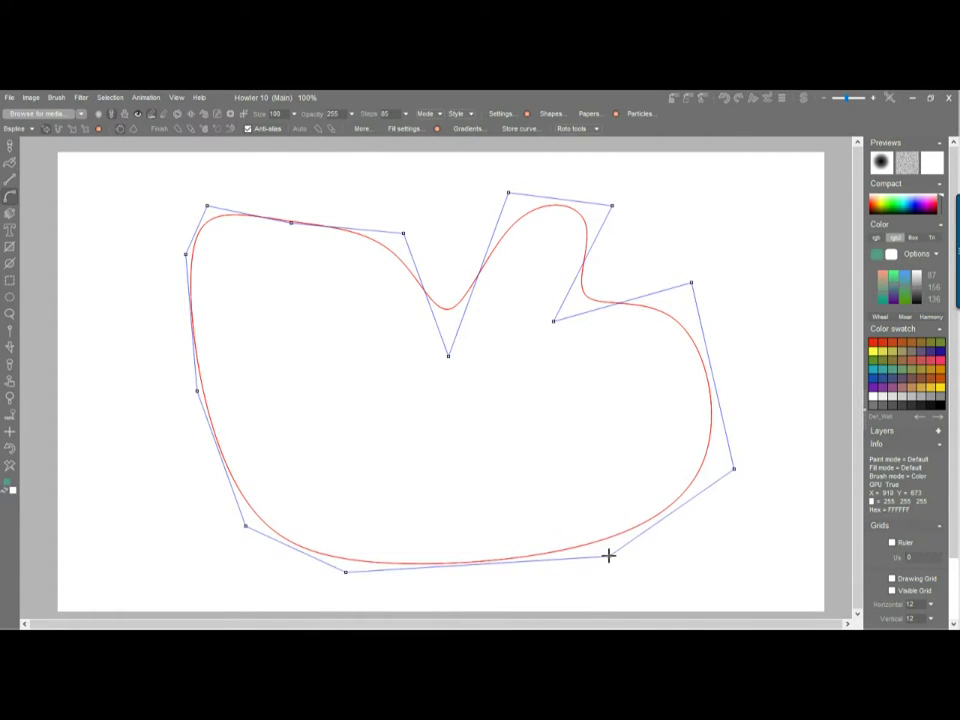
left_click_drag(197, 390, 125, 420)
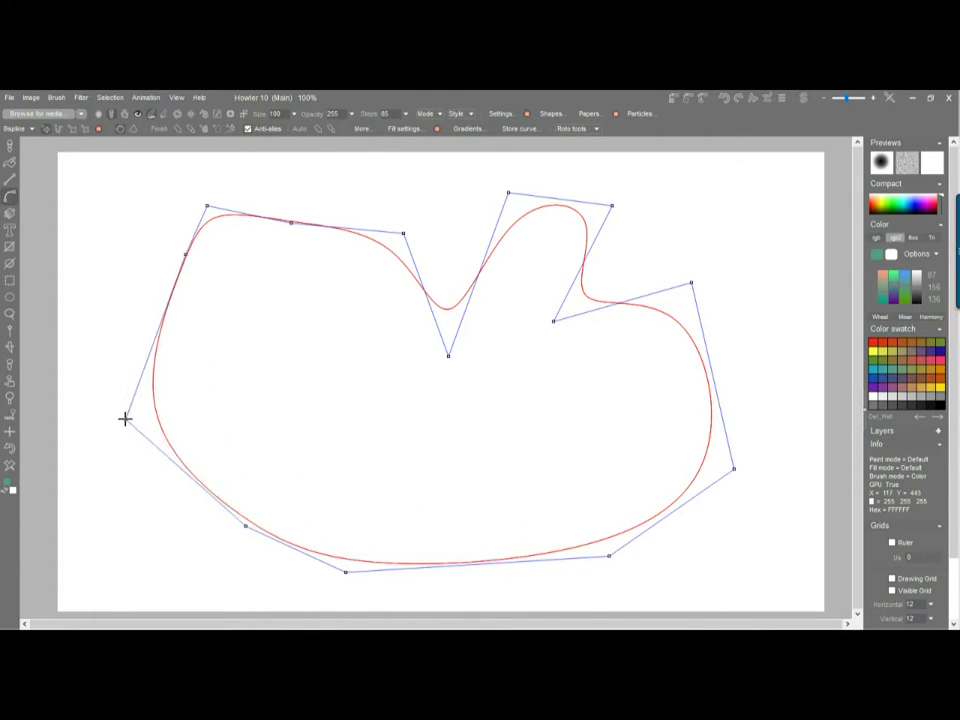
left_click_drag(184, 254, 154, 302)
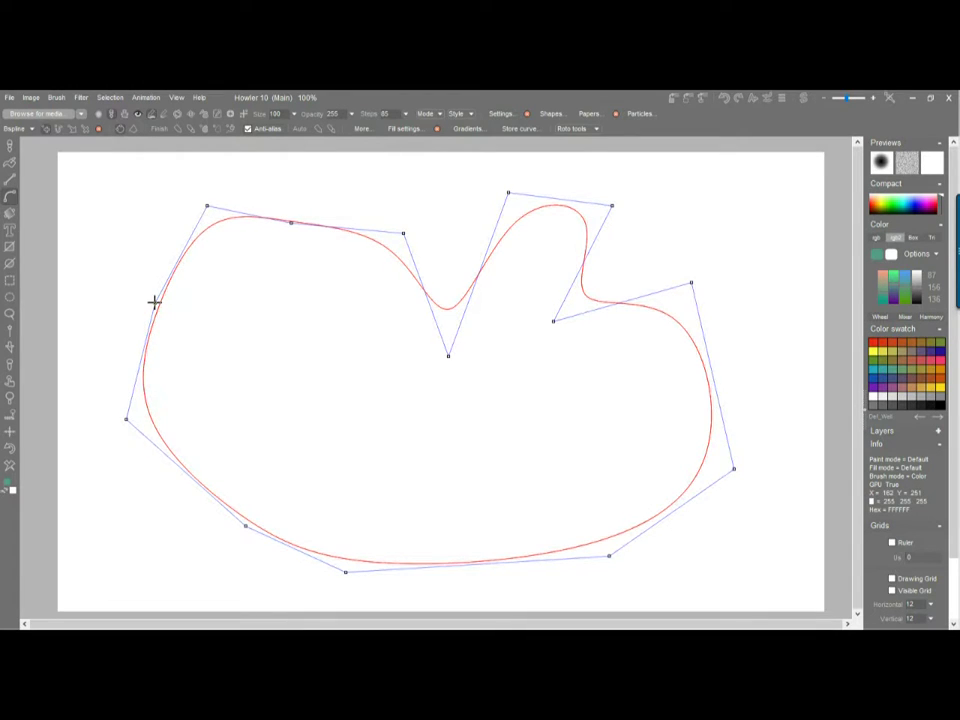
Open the closed B-spline, pull its upper end point down inside the shape, and stroke the curve with the scattered brush.
left_click(122, 131)
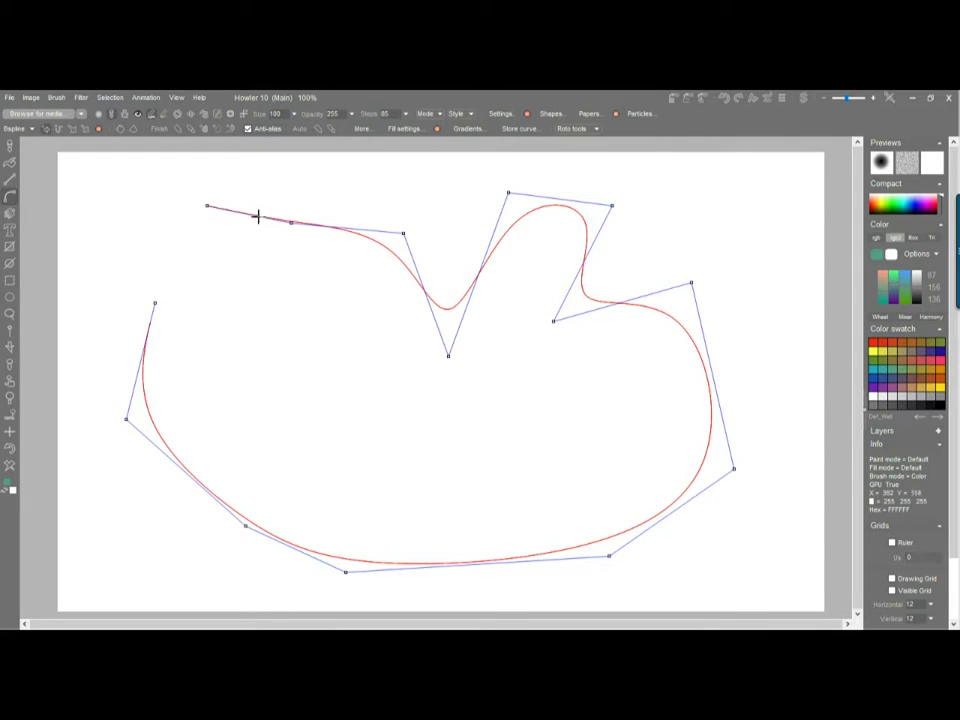
left_click_drag(206, 206, 332, 397)
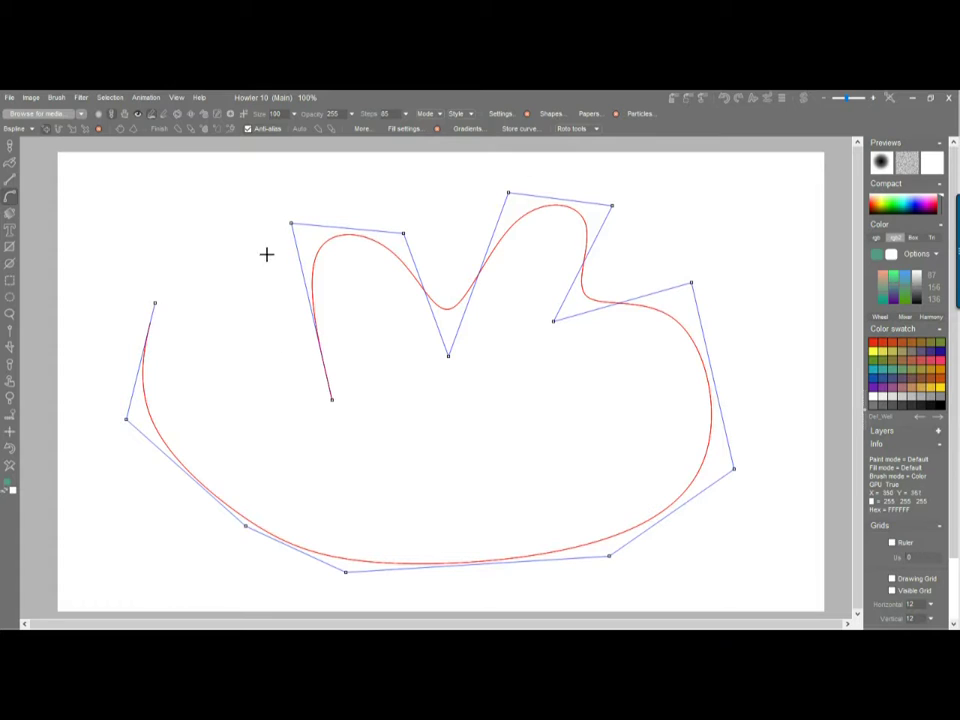
left_click(177, 131)
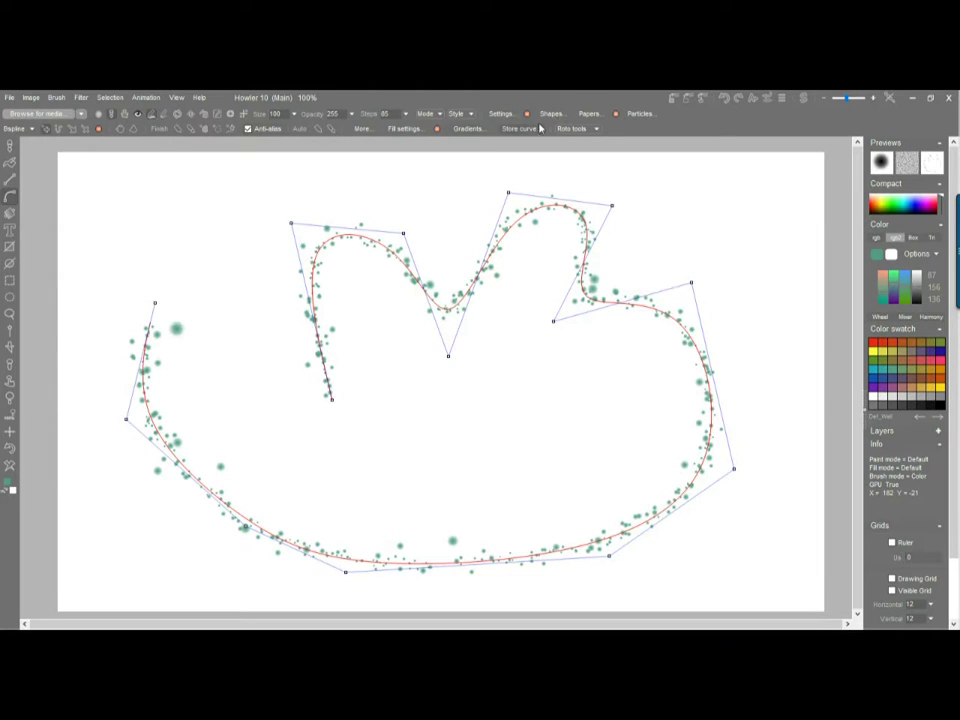
Set the brush's random position and random size to 0 and stroke the same curve again.
left_click(509, 116)
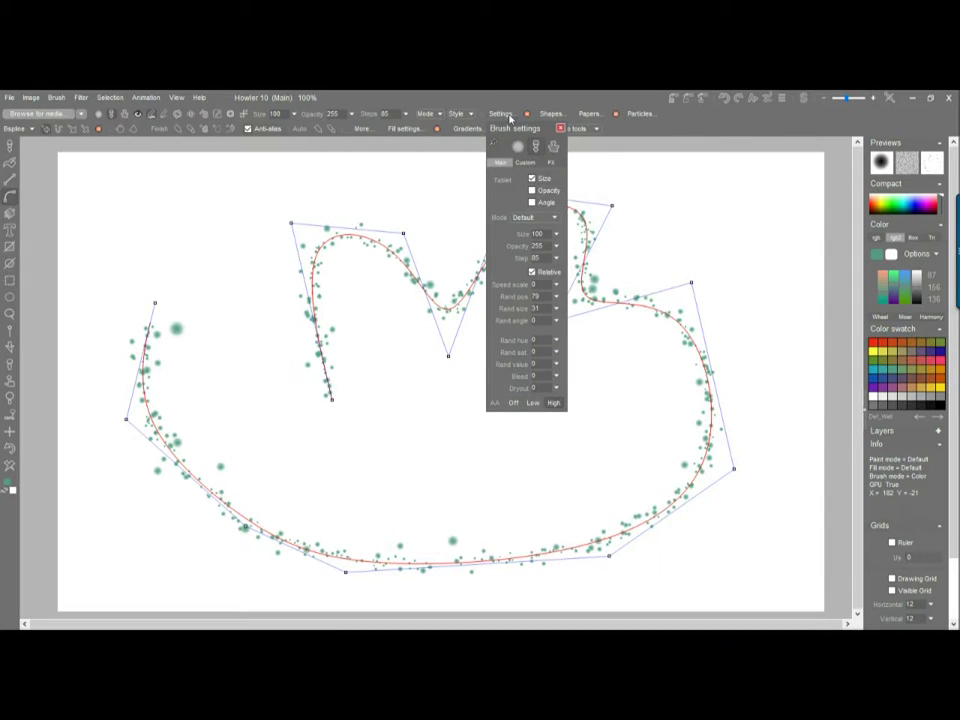
left_click(557, 299)
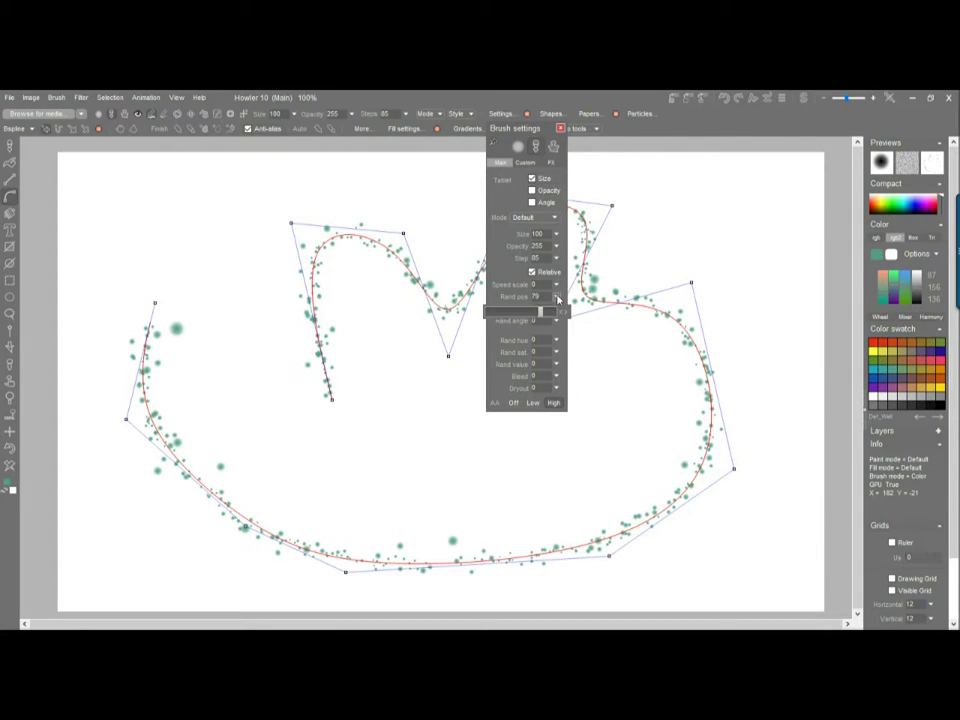
left_click_drag(540, 312, 437, 318)
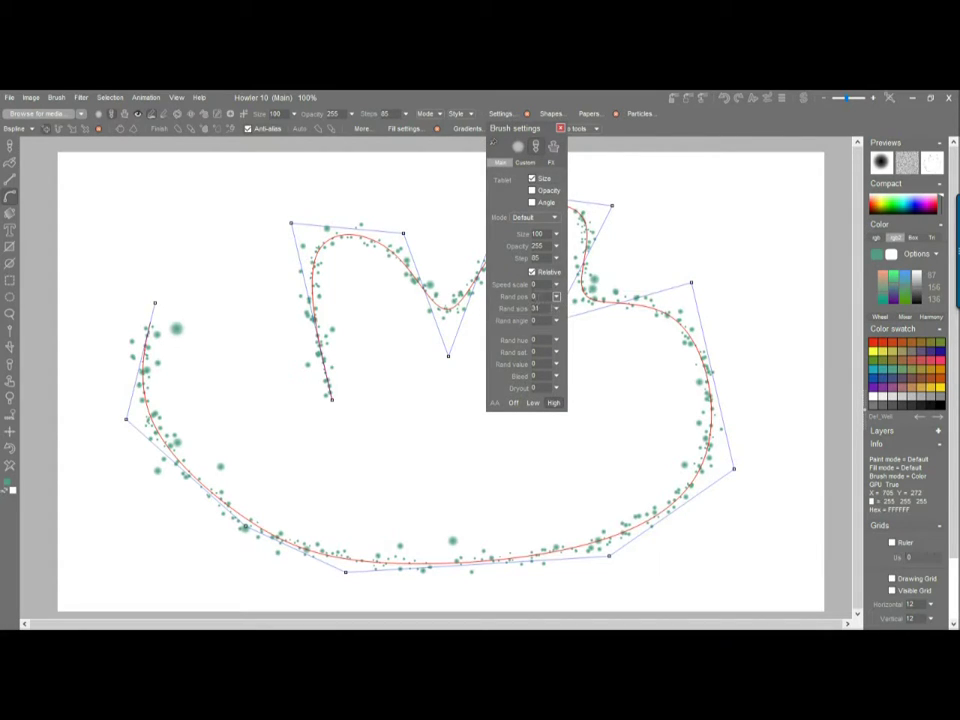
left_click(557, 309)
left_click_drag(510, 323, 460, 332)
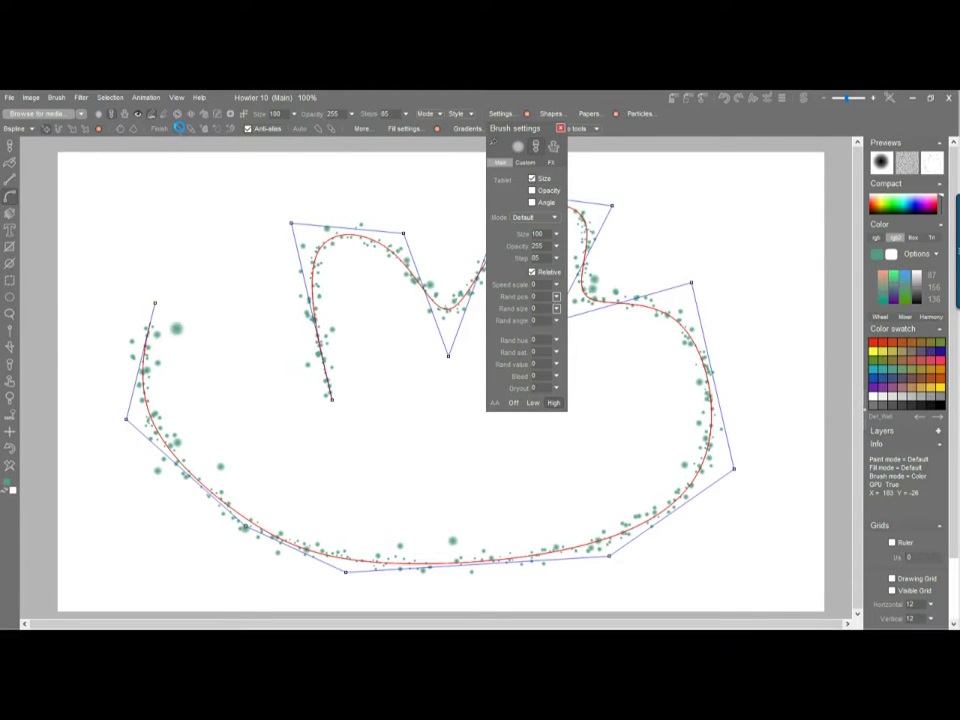
left_click(560, 128)
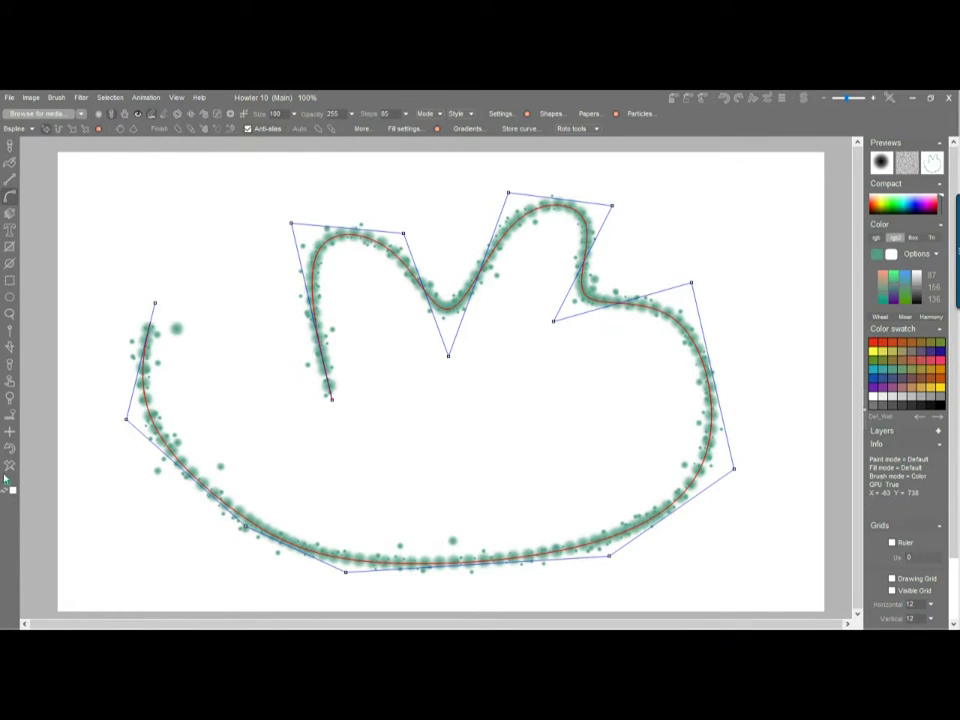
Undo the brush strokes along the curve and render it with a stroke that tapers towards both ends.
key("ctrl+z")
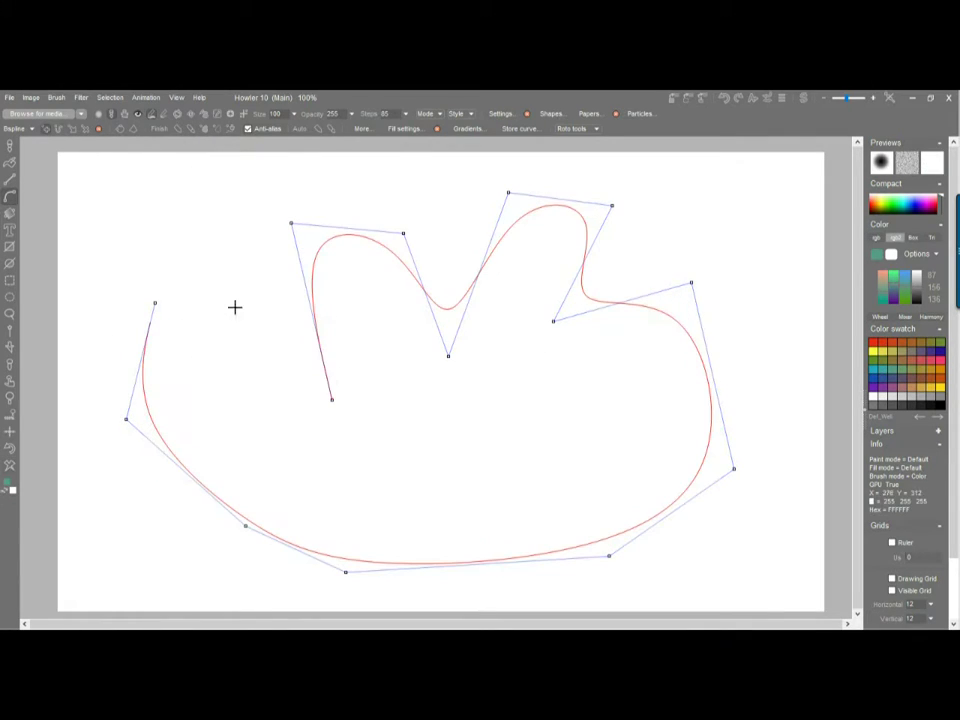
left_click(193, 133)
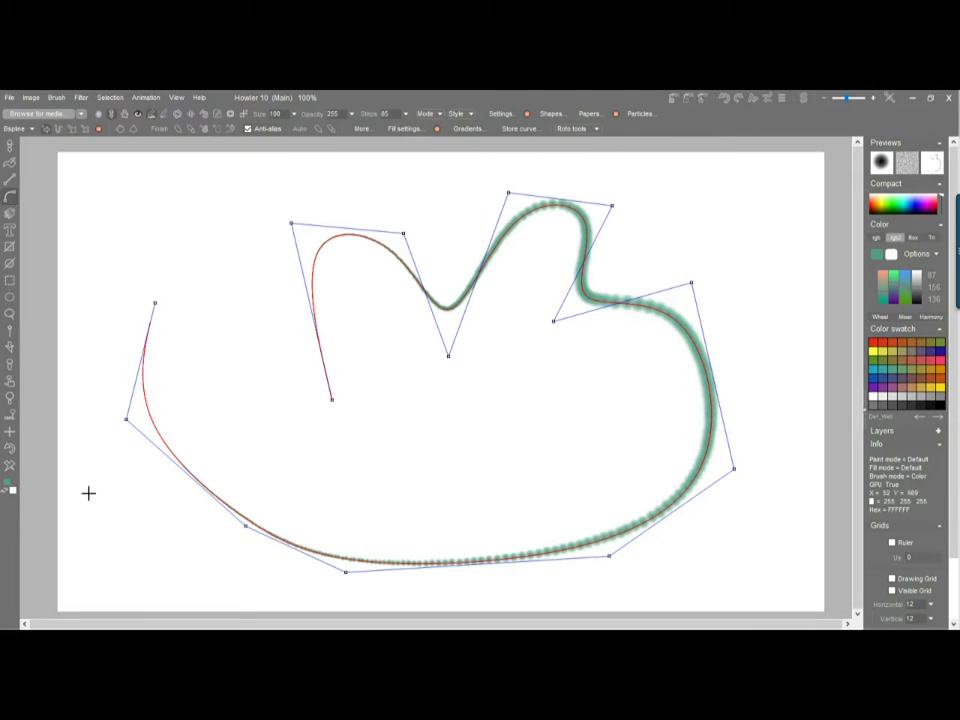
Remove the existing curve, clear the canvas, and plot a five-point W-shaped B-spline across it.
left_click(99, 130)
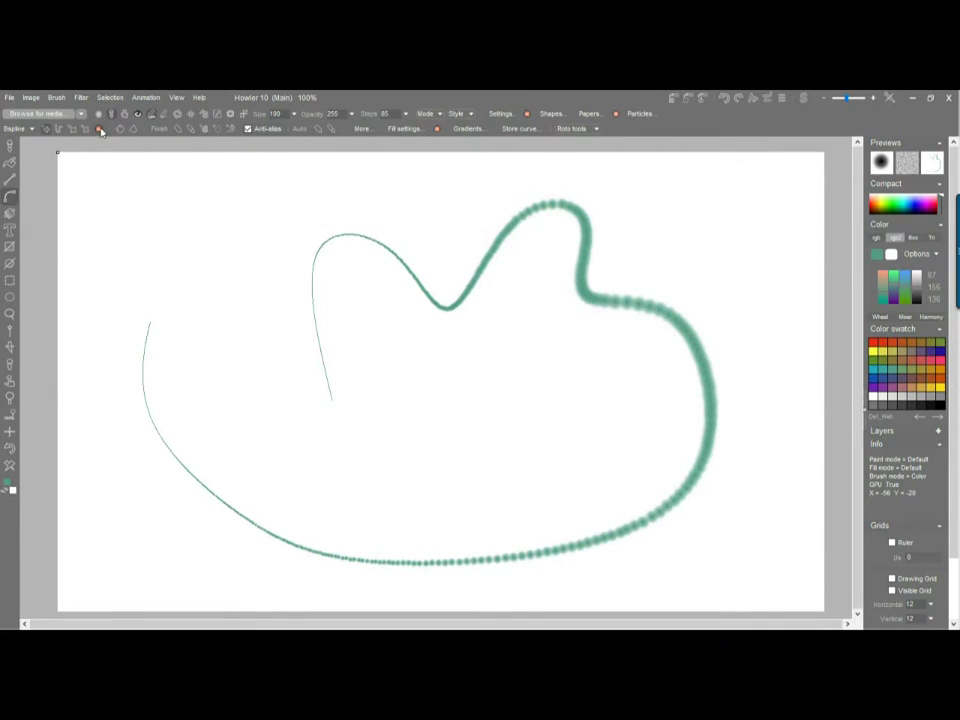
left_click(11, 468)
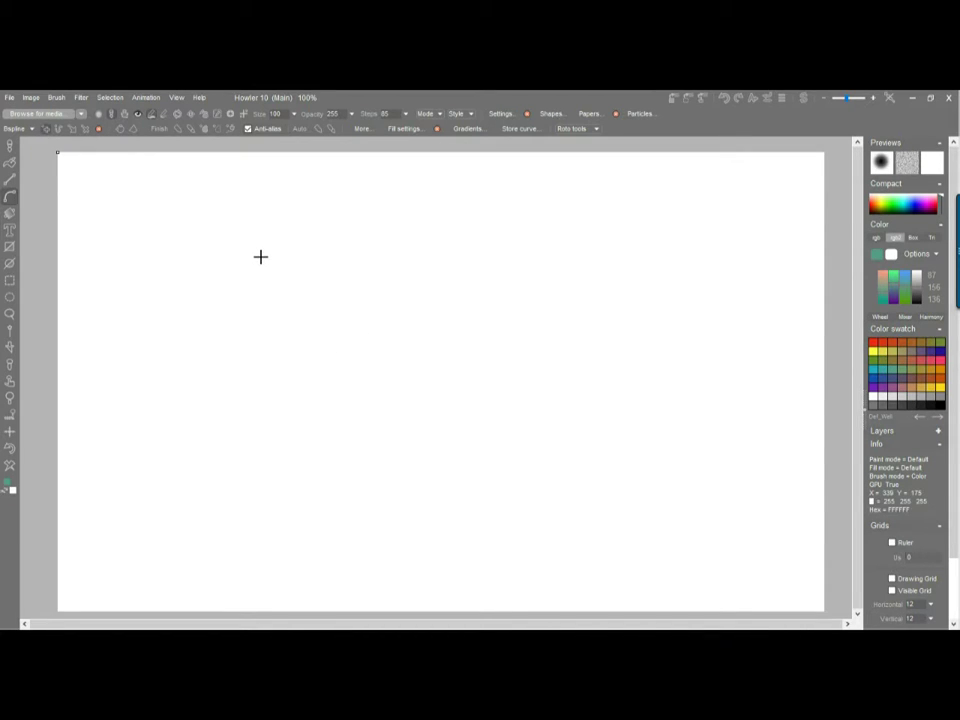
left_click(317, 507)
left_click(441, 294)
left_click(575, 504)
left_click(644, 234)
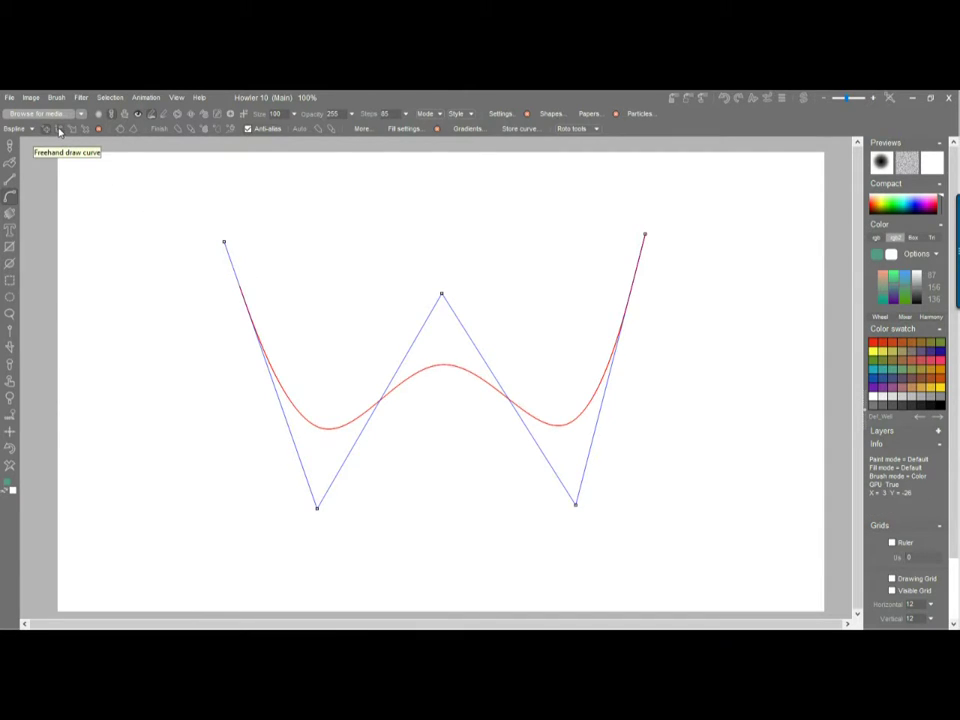
Switch to freehand curve drawing and sketch curves, ending with one that rises across the canvas, levels off and drops.
mouse_move(480, 227)
left_mouse_down()
mouse_move(184, 216)
mouse_move(583, 375)
mouse_move(572, 370)
left_mouse_up()
mouse_move(265, 340)
left_mouse_down()
mouse_move(518, 272)
mouse_move(659, 410)
left_mouse_up()
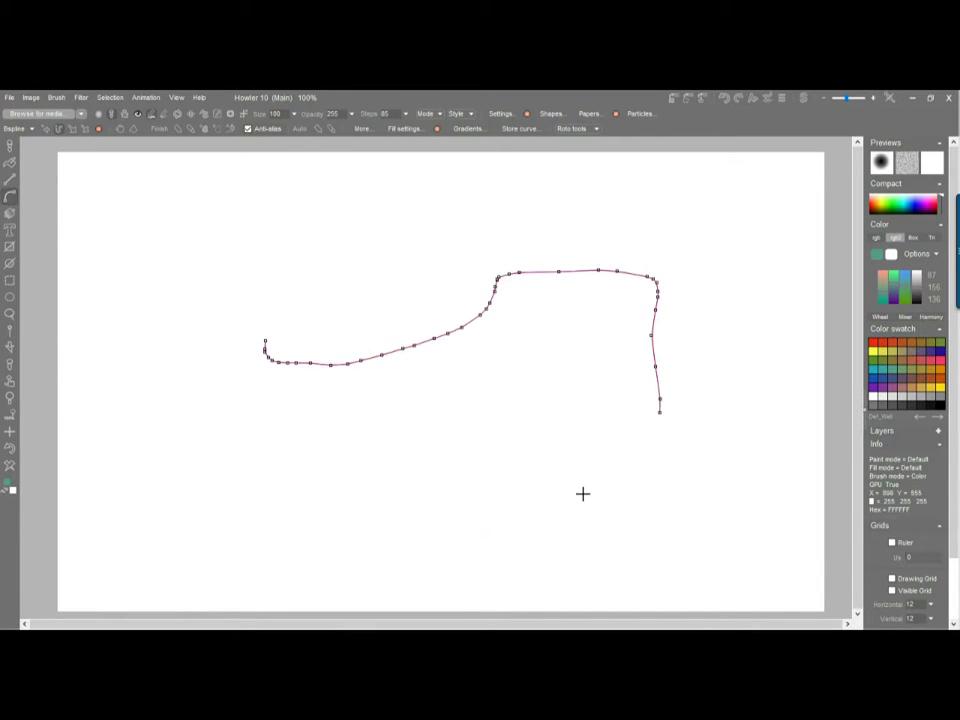
Sketch several freehand curves in succession, ending with a large C-shaped curve that opens to the right.
left_click_drag(290, 486, 517, 470)
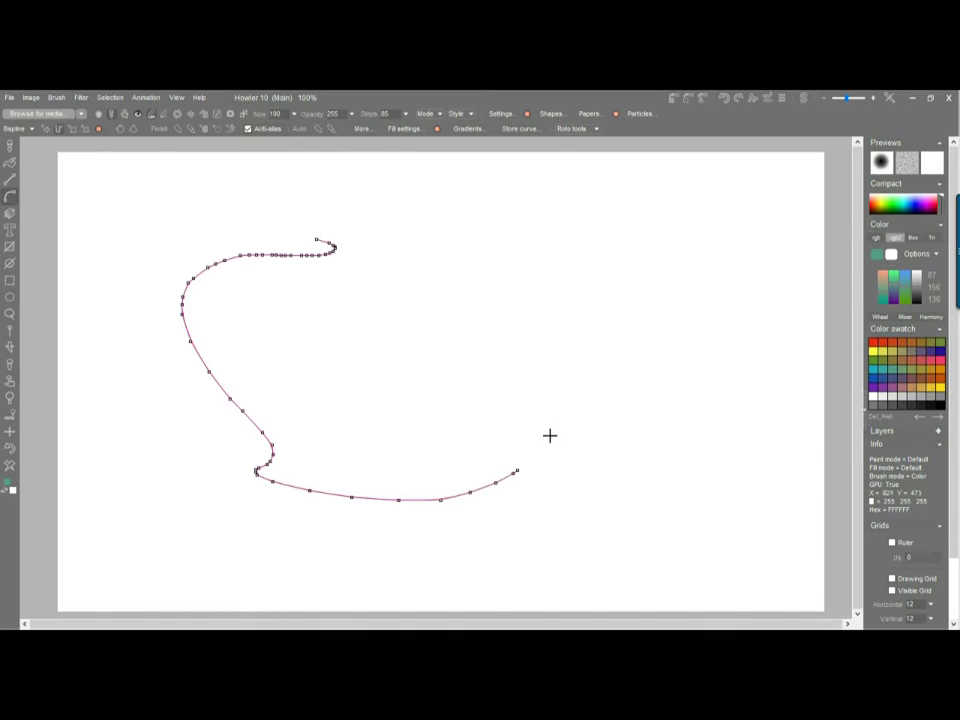
mouse_move(429, 229)
left_mouse_down()
mouse_move(707, 551)
mouse_move(251, 182)
left_mouse_up()
left_click_drag(334, 246, 690, 364)
left_click_drag(640, 291, 467, 251)
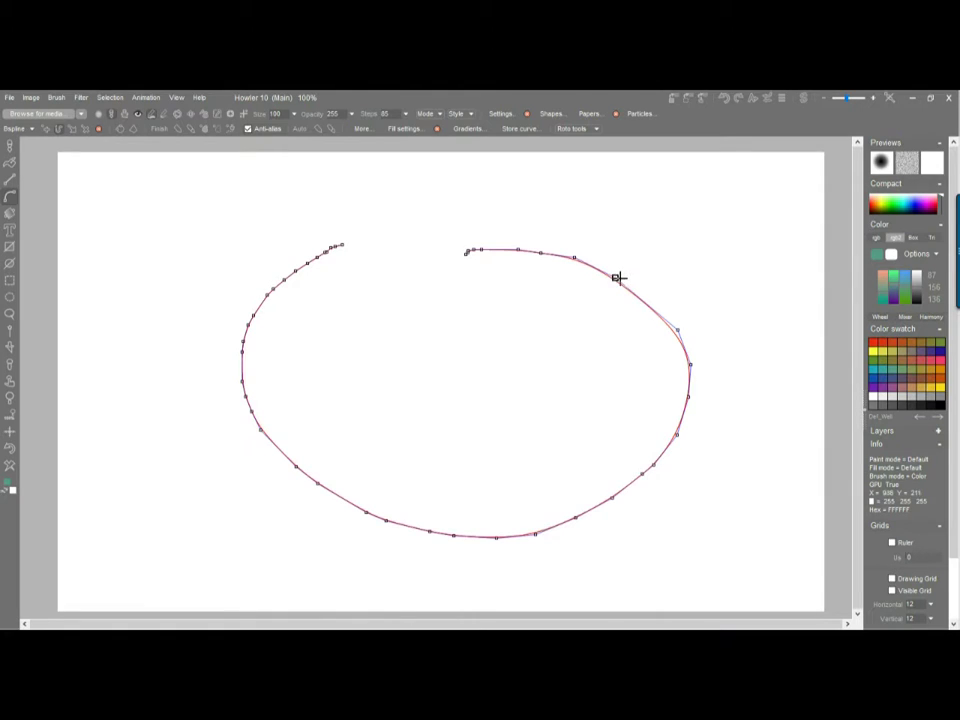
left_click_drag(620, 278, 649, 231)
left_click_drag(553, 285, 239, 407)
left_click_drag(281, 450, 672, 440)
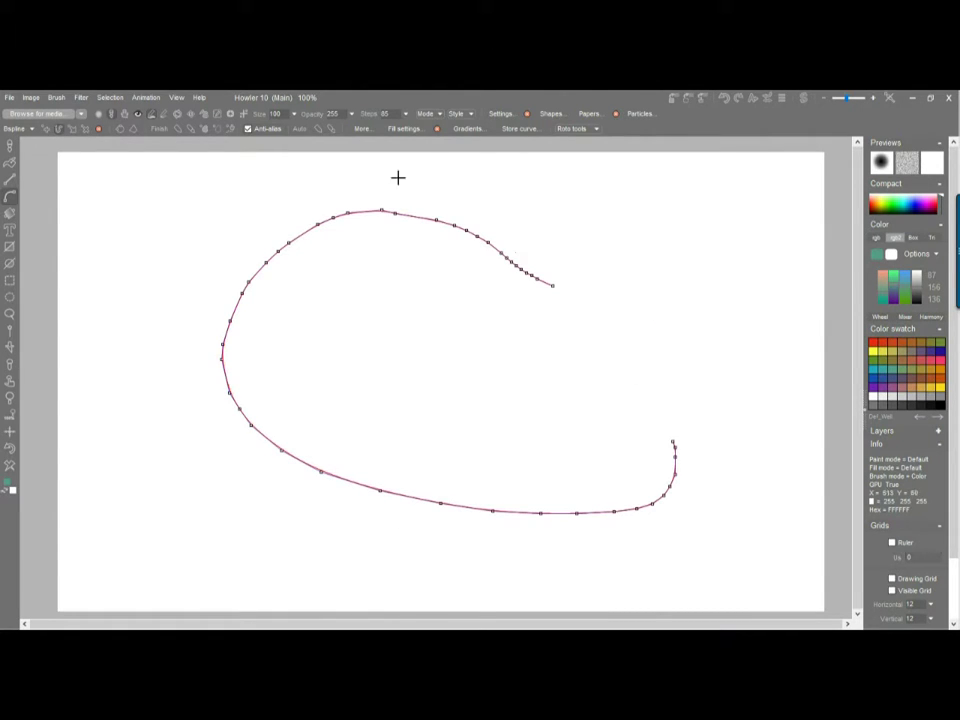
Reshape the C curve's upper-left bend into spikes by moving three points and inserting two, then undo a trial brush stroke along it.
left_click(72, 132)
left_click_drag(265, 263, 233, 240)
left_click_drag(314, 225, 332, 274)
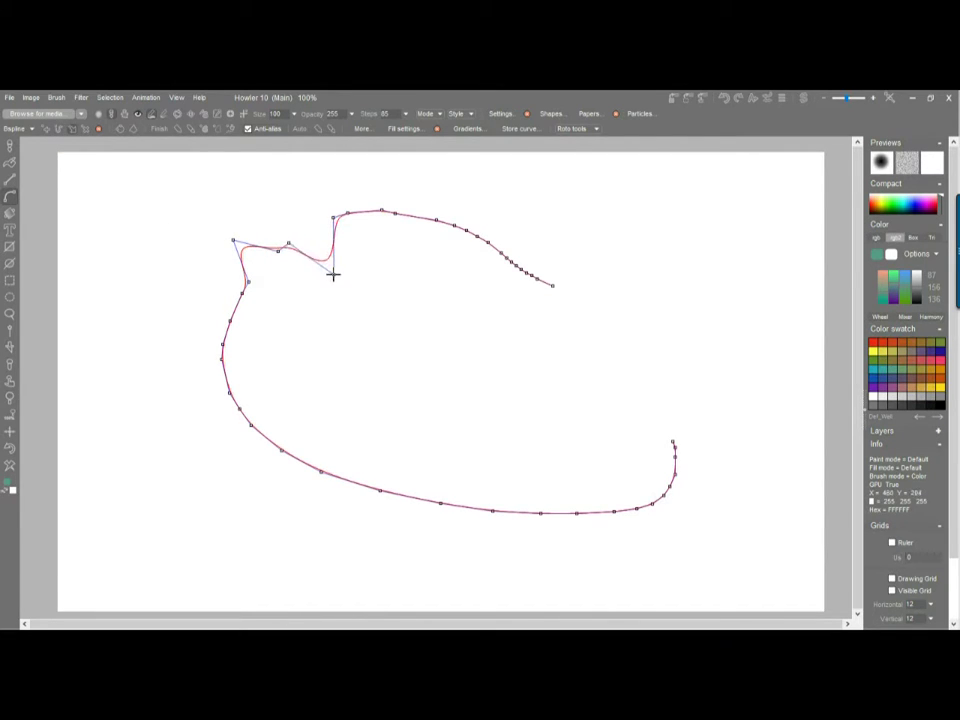
left_click_drag(285, 240, 294, 202)
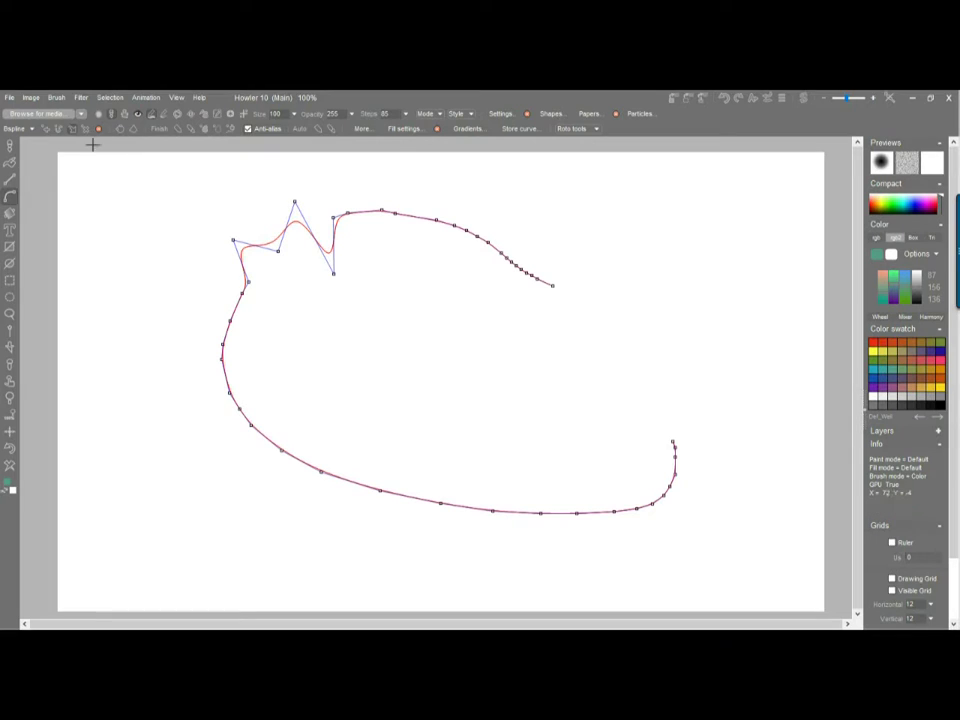
left_click_drag(262, 246, 266, 189)
left_click_drag(319, 251, 294, 282)
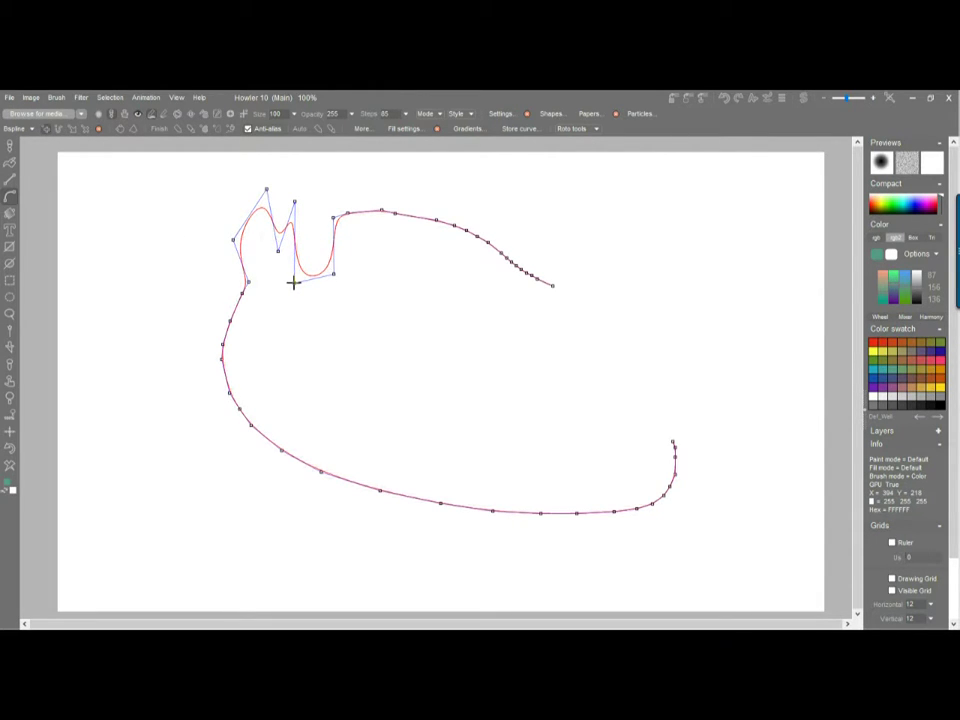
left_click(177, 131)
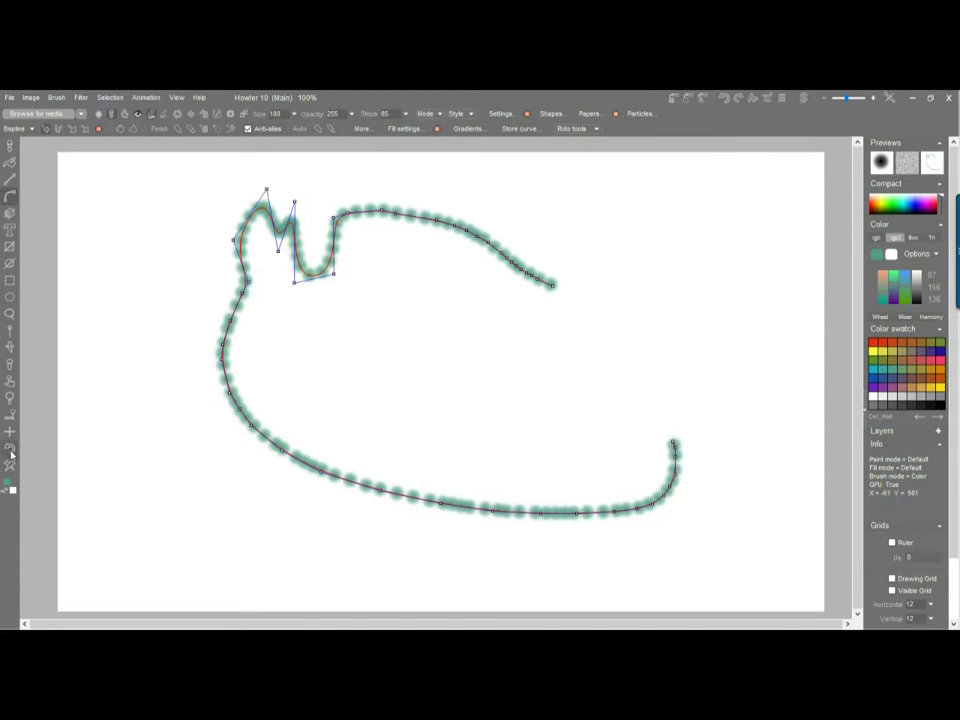
key("ctrl+z")
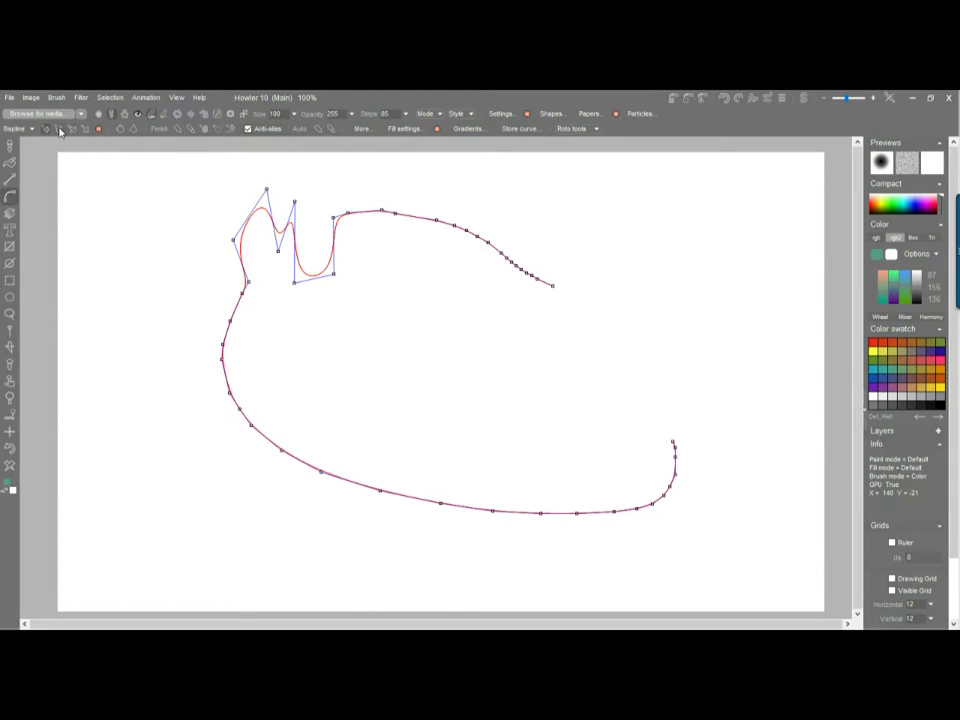
Sketch new freehand curves, ending with a gentle S-shaped curve running from the upper right of the canvas to the lower left.
mouse_move(114, 182)
left_mouse_down()
mouse_move(123, 289)
mouse_move(430, 460)
mouse_move(471, 379)
left_mouse_up()
mouse_move(238, 260)
left_mouse_down()
mouse_move(344, 233)
mouse_move(399, 372)
mouse_move(675, 465)
mouse_move(690, 508)
mouse_move(722, 490)
left_mouse_up()
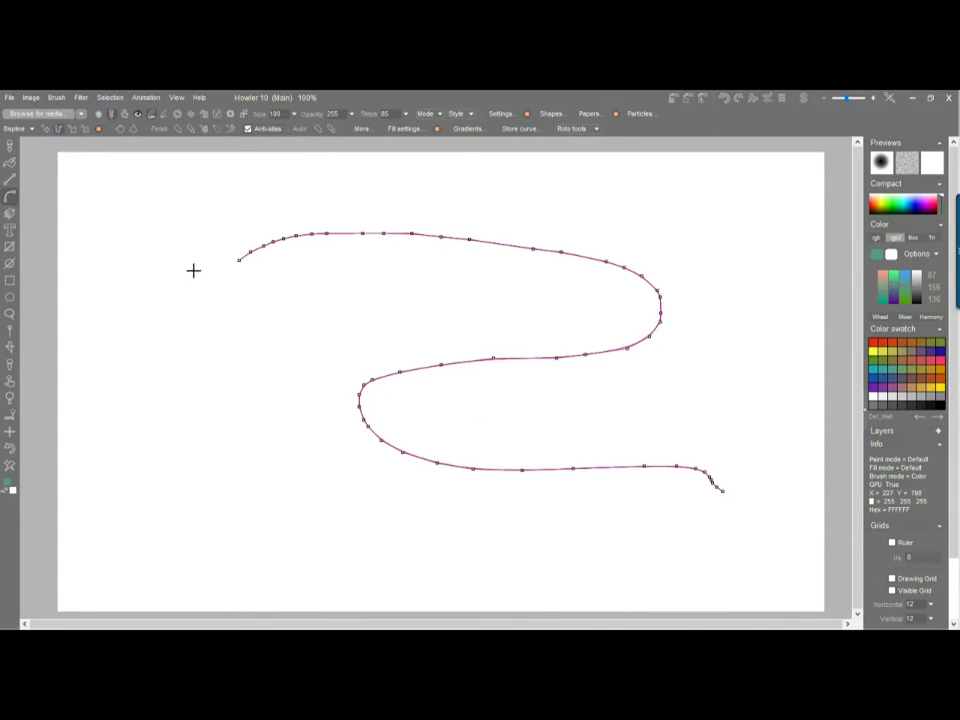
mouse_move(180, 425)
left_mouse_down()
mouse_move(293, 379)
mouse_move(553, 300)
left_mouse_up()
mouse_move(223, 255)
left_mouse_down()
mouse_move(511, 272)
mouse_move(541, 471)
mouse_move(663, 383)
left_mouse_up()
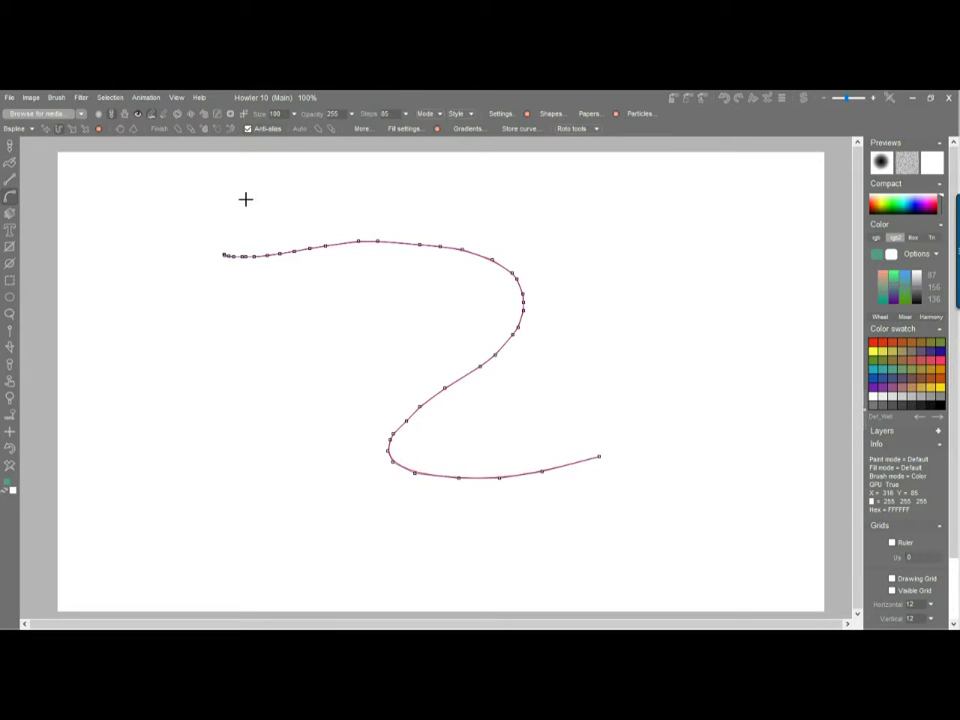
left_click_drag(290, 203, 542, 445)
left_click_drag(675, 298, 238, 469)
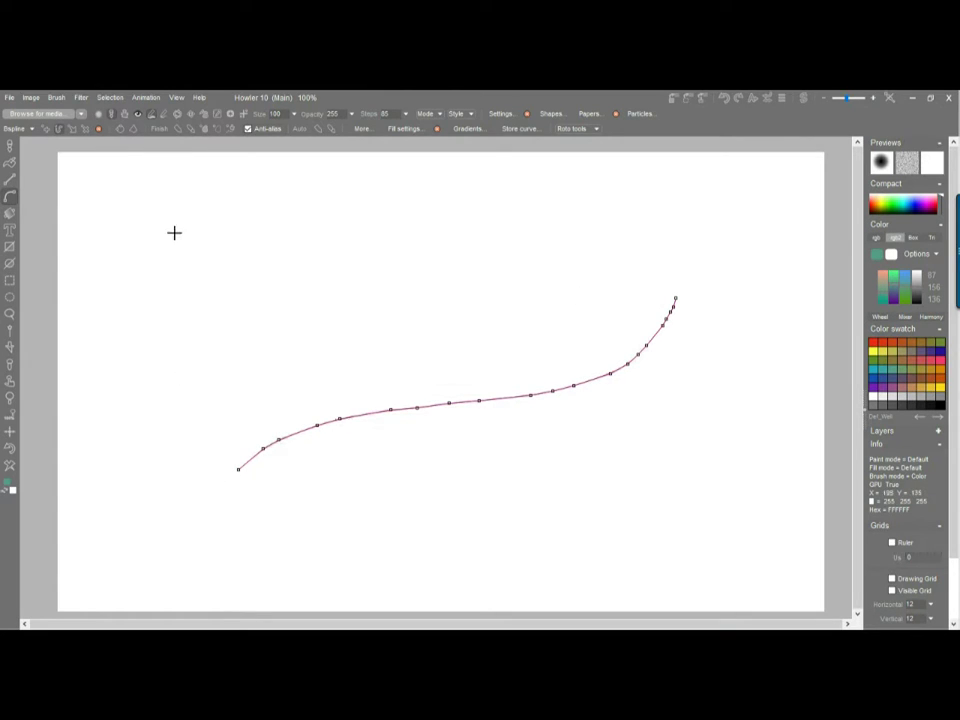
Stroke the S-shaped curve with the plain brush, undo that, and render it with a stroke tapering towards both ends.
left_click(178, 129)
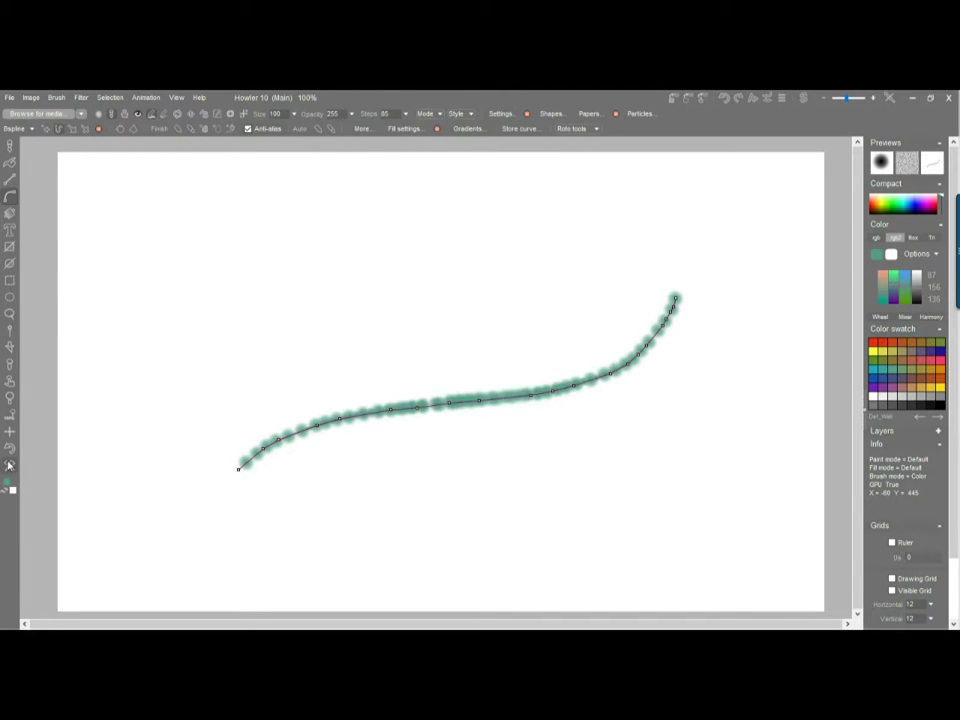
key("ctrl+z")
left_click(195, 132)
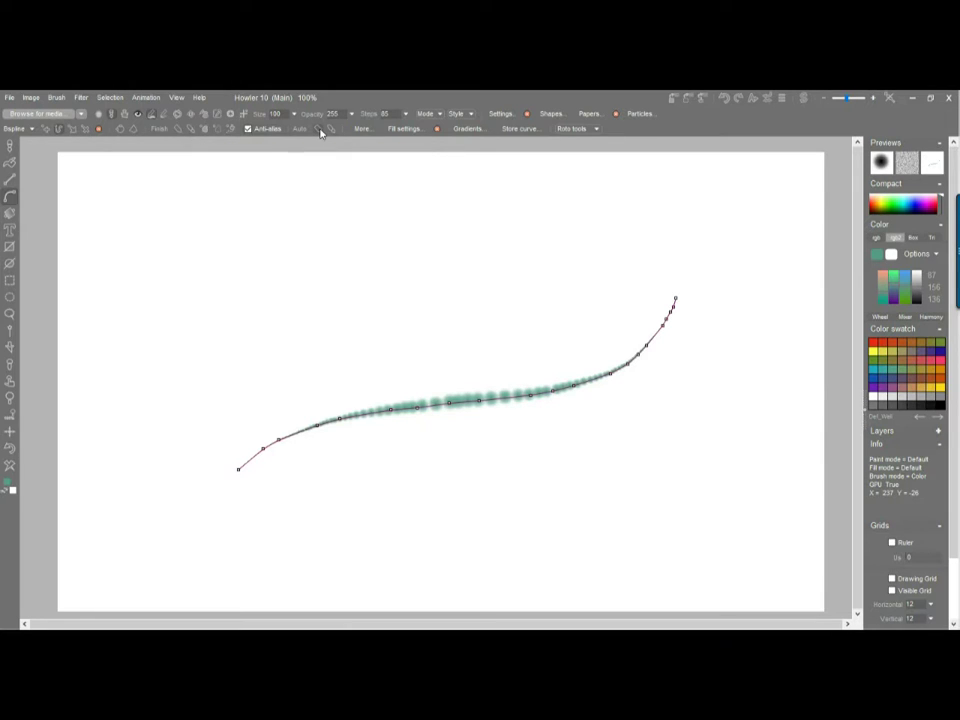
Turn on automatic brush stroking and sketch three freehand curves around the tapered stroke.
mouse_move(207, 413)
left_mouse_down()
mouse_move(296, 331)
mouse_move(606, 229)
left_mouse_up()
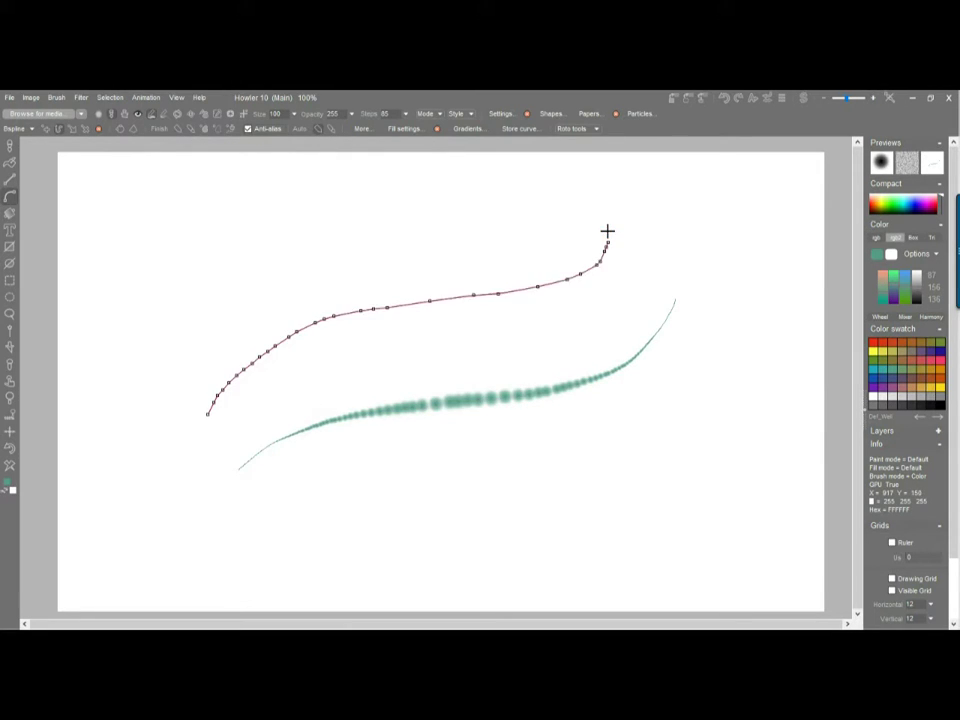
mouse_move(271, 547)
left_mouse_down()
mouse_move(341, 510)
mouse_move(649, 426)
left_mouse_up()
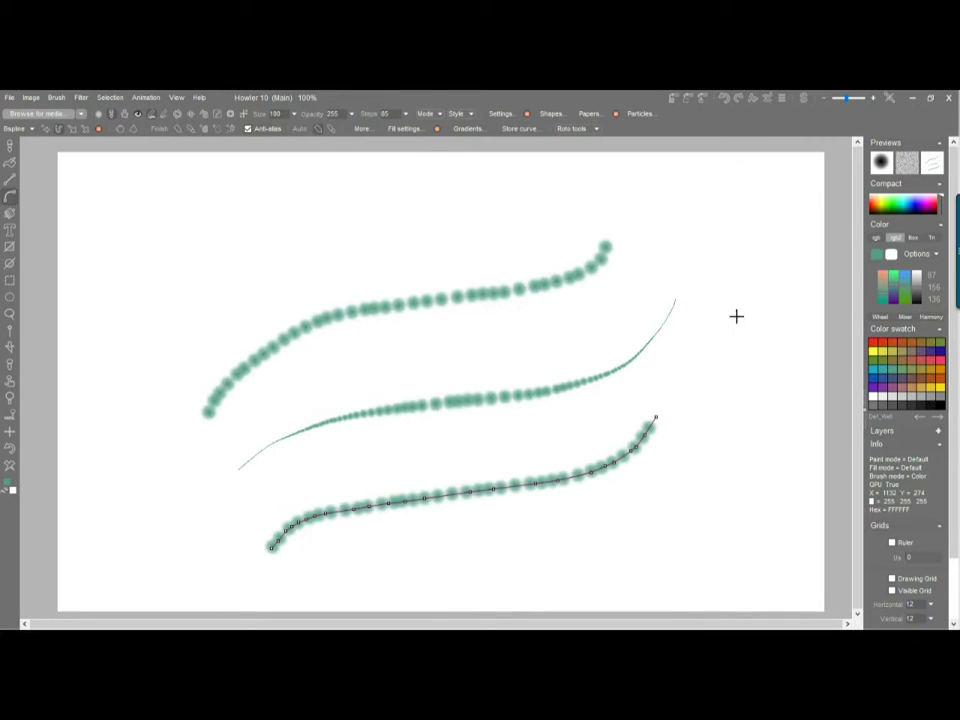
mouse_move(198, 358)
left_mouse_down()
mouse_move(238, 285)
mouse_move(676, 222)
left_mouse_up()
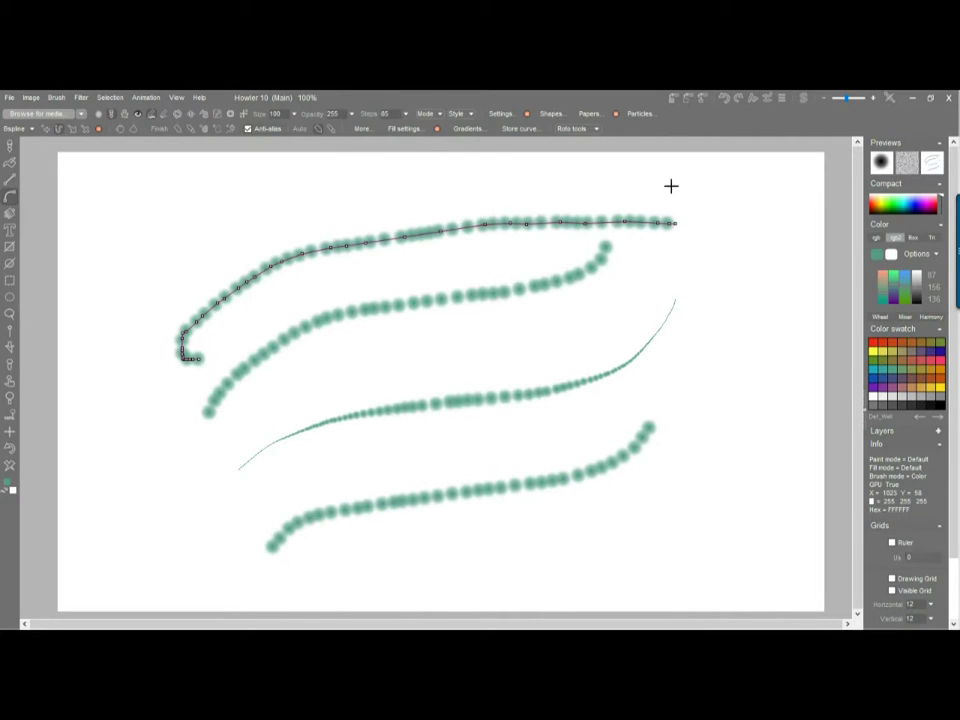
Clear the canvas, set automatic rendering to tapered strokes, and sketch five freehand curves across it.
left_click(8, 470)
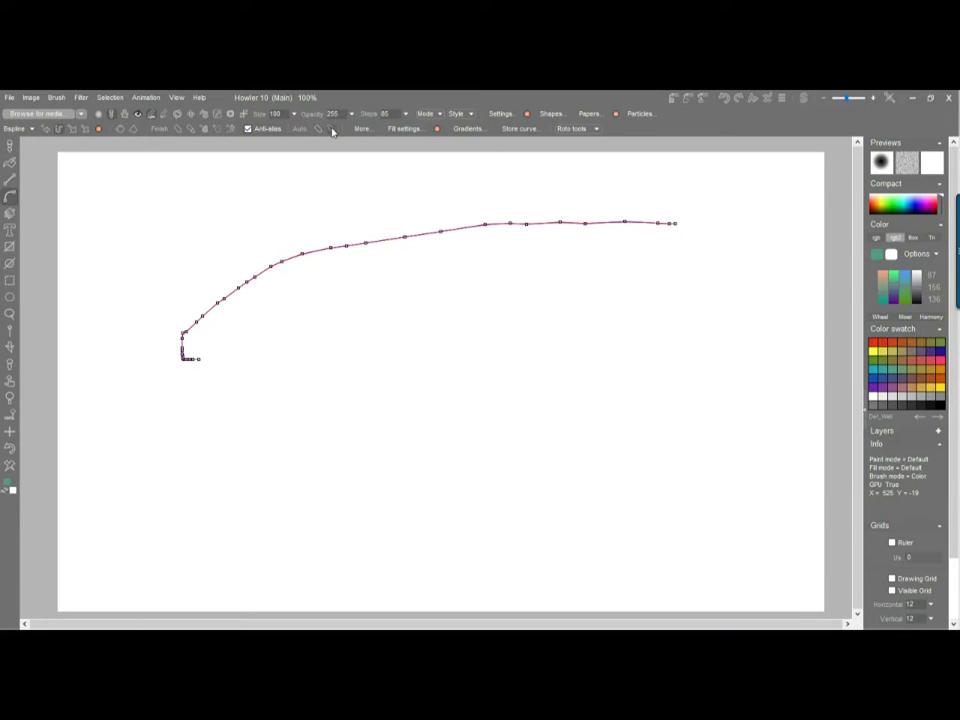
mouse_move(686, 295)
left_mouse_down()
mouse_move(459, 331)
mouse_move(521, 523)
left_mouse_up()
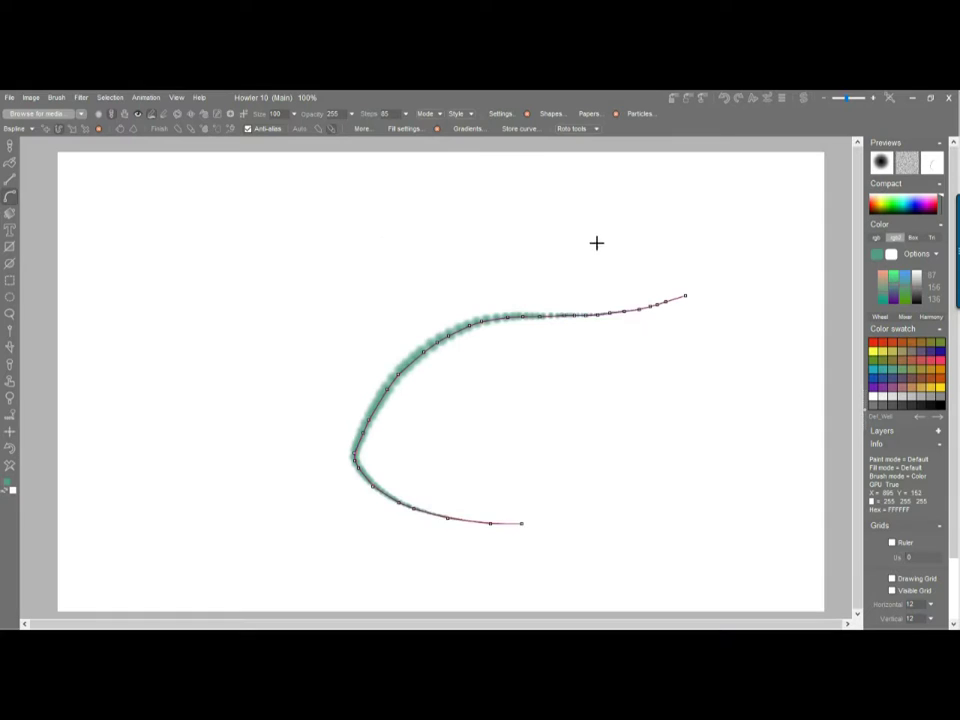
left_click_drag(590, 247, 249, 315)
left_click_drag(675, 452, 227, 400)
left_click_drag(167, 535, 565, 567)
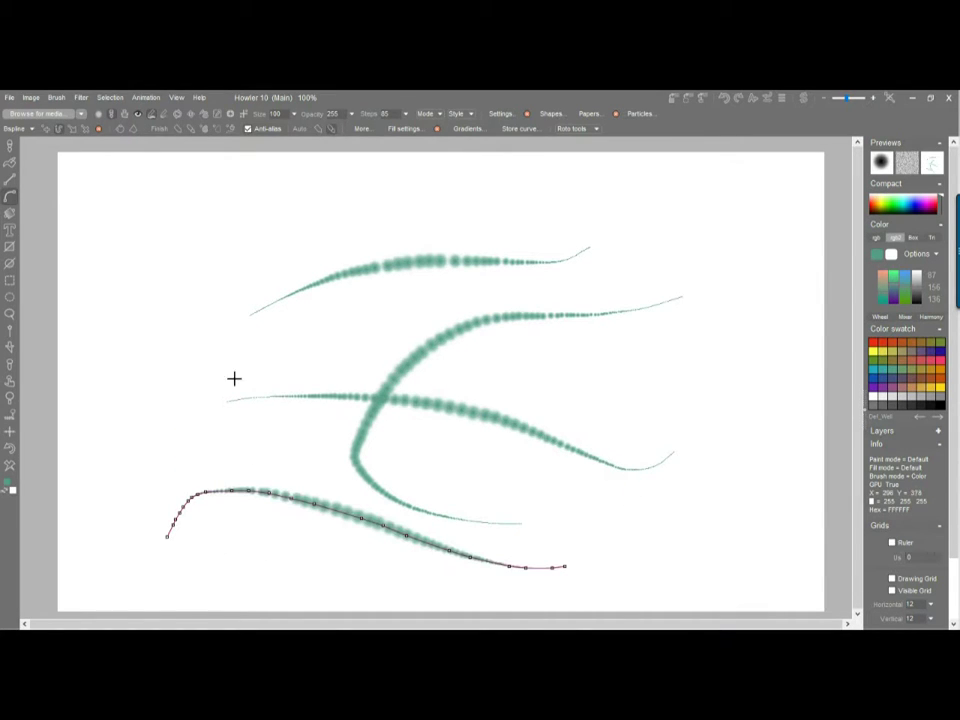
mouse_move(157, 350)
left_mouse_down()
mouse_move(181, 286)
mouse_move(672, 178)
left_mouse_up()
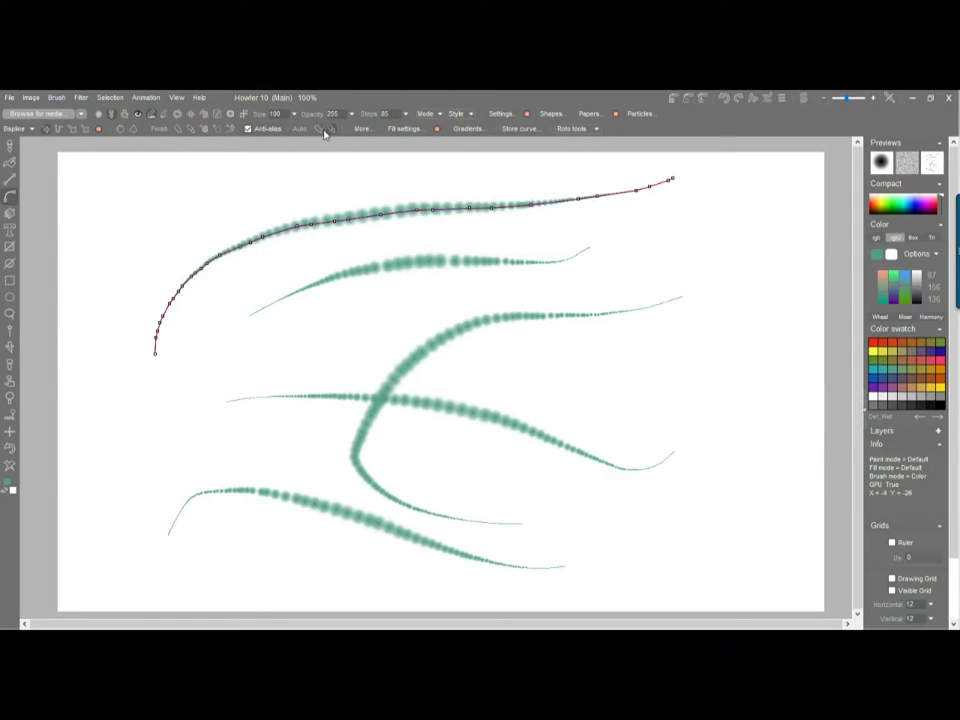
Turn off automatic stroking, extend the last freehand curve with five individually plotted points, and stroke it with the brush.
left_click(144, 202)
left_click(125, 375)
left_click(254, 434)
left_click(596, 454)
left_click(670, 298)
left_click(178, 131)
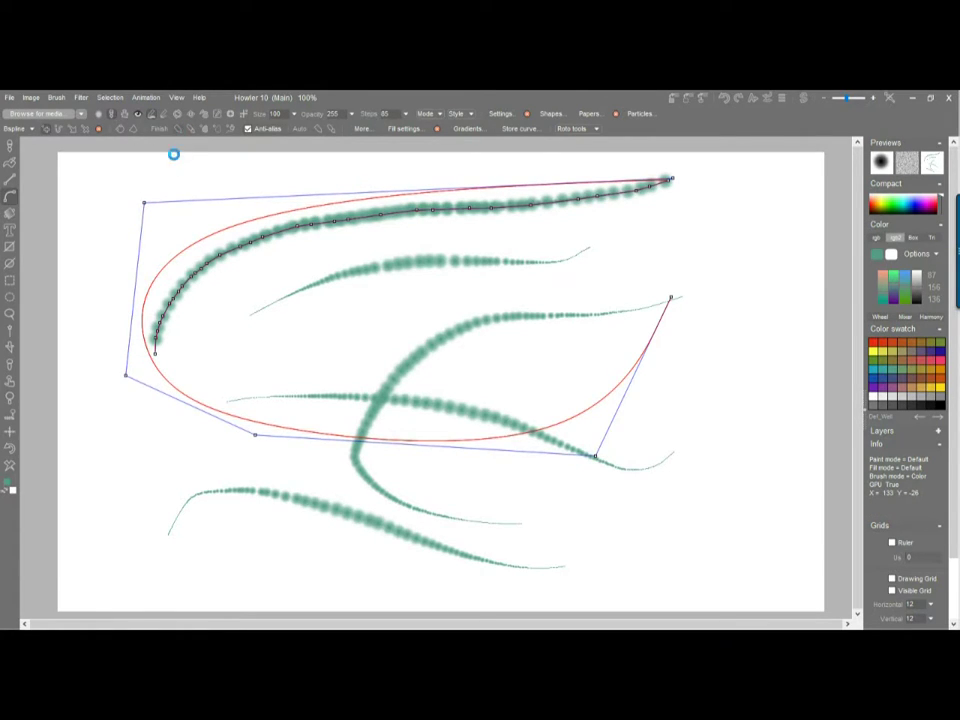
Clear the canvas, remove the existing curve, and plot a five-point N-shaped B-spline across it.
left_click(9, 466)
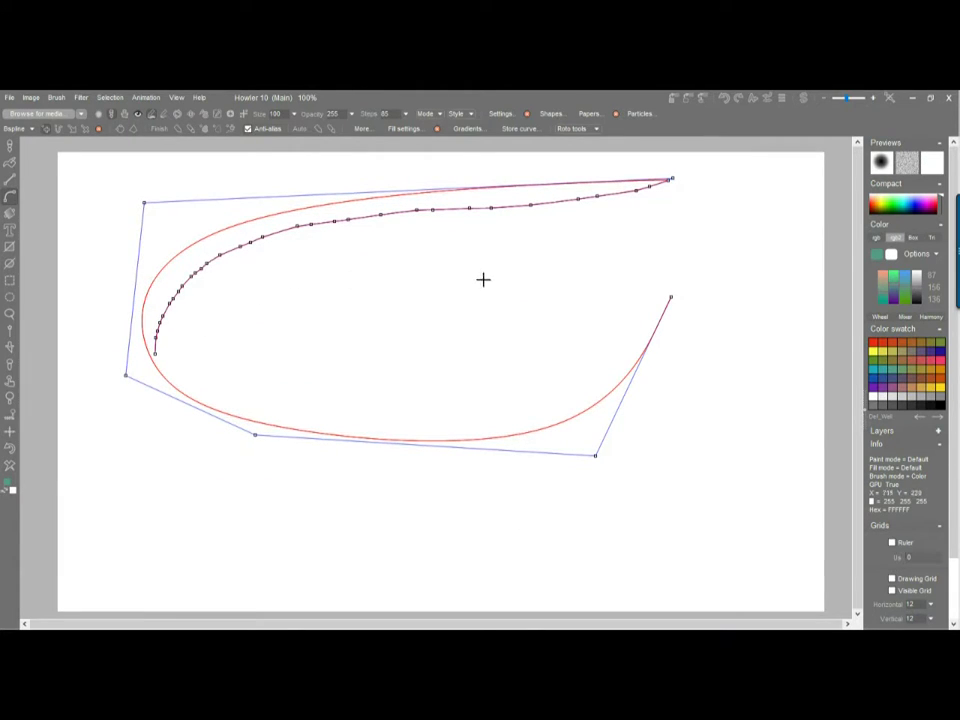
left_click(99, 131)
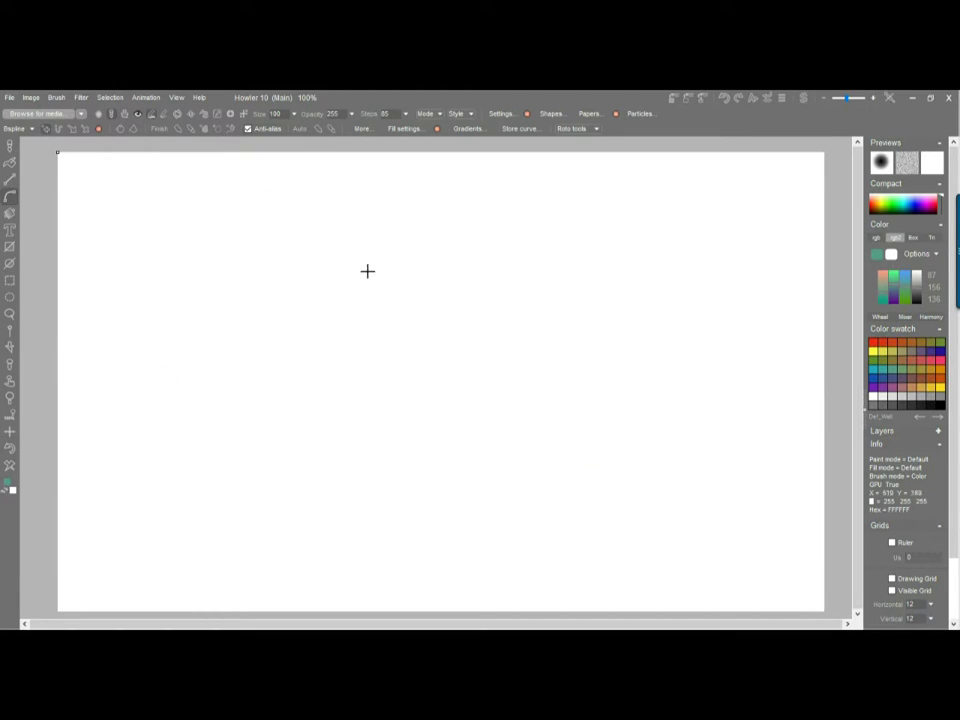
left_click(232, 229)
left_click(223, 527)
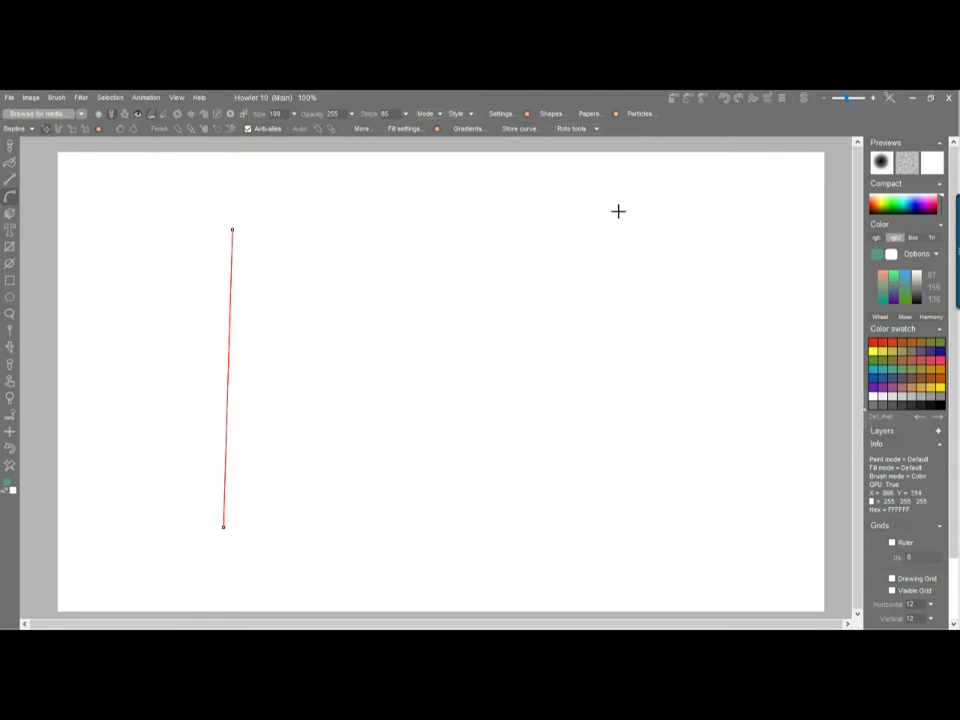
left_click(408, 382)
left_click(597, 213)
left_click(642, 545)
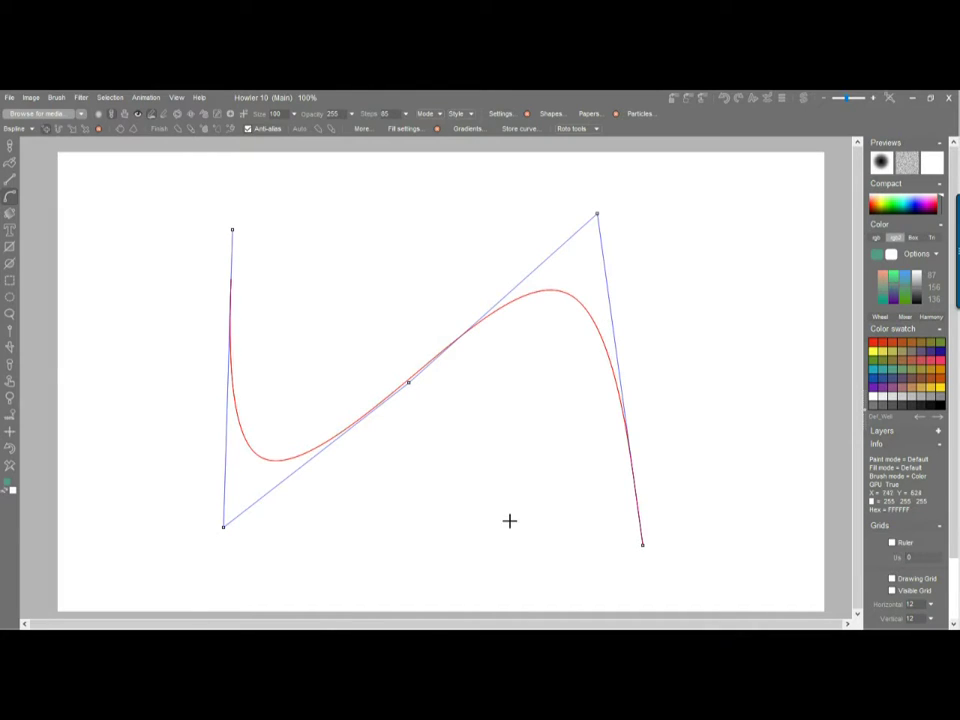
Adjust the B-spline's end points, add three more points, and close it into a figure-eight.
left_click_drag(642, 545, 668, 367)
left_click(610, 546)
left_click(446, 392)
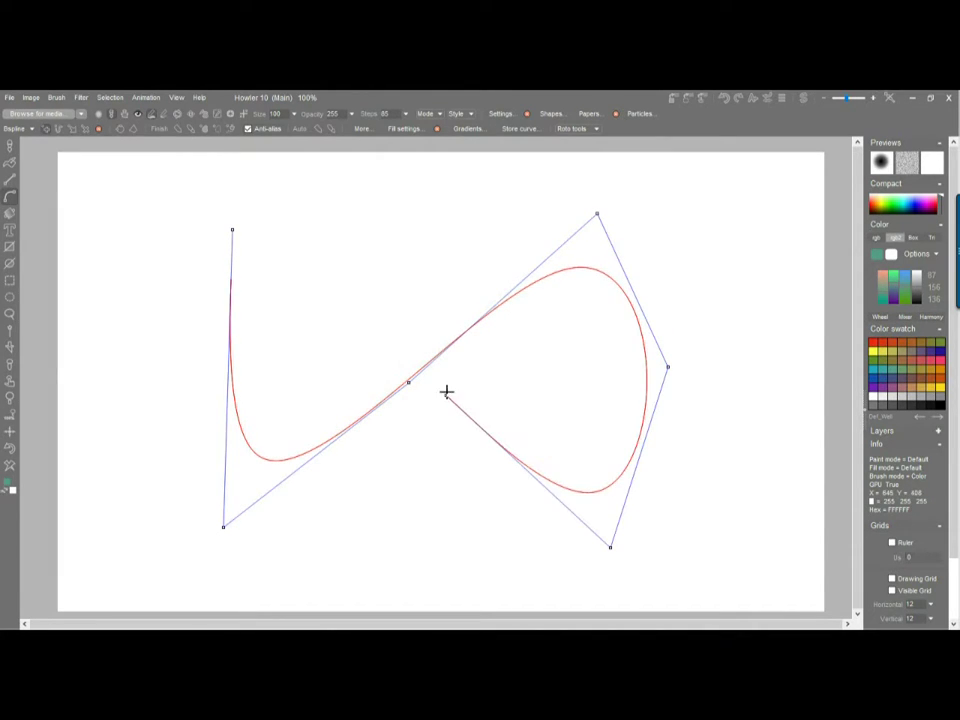
left_click(322, 233)
left_click_drag(232, 231, 222, 342)
left_click_drag(322, 233, 274, 212)
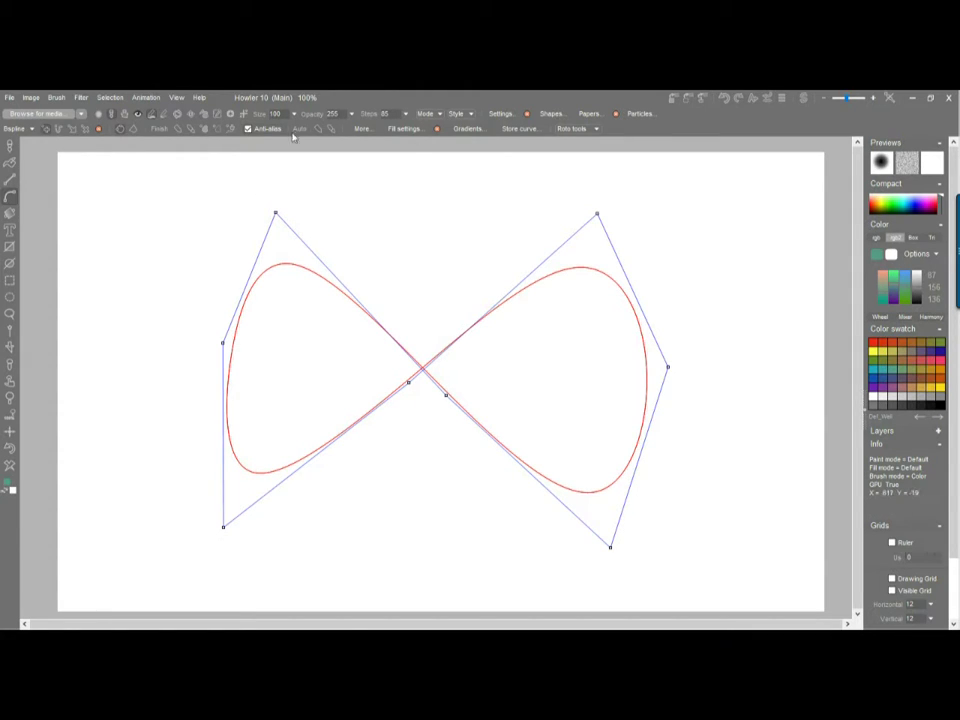
Set the brush's Steps value to 6 and stroke the closed figure-eight curve with the brush.
left_click(11, 147)
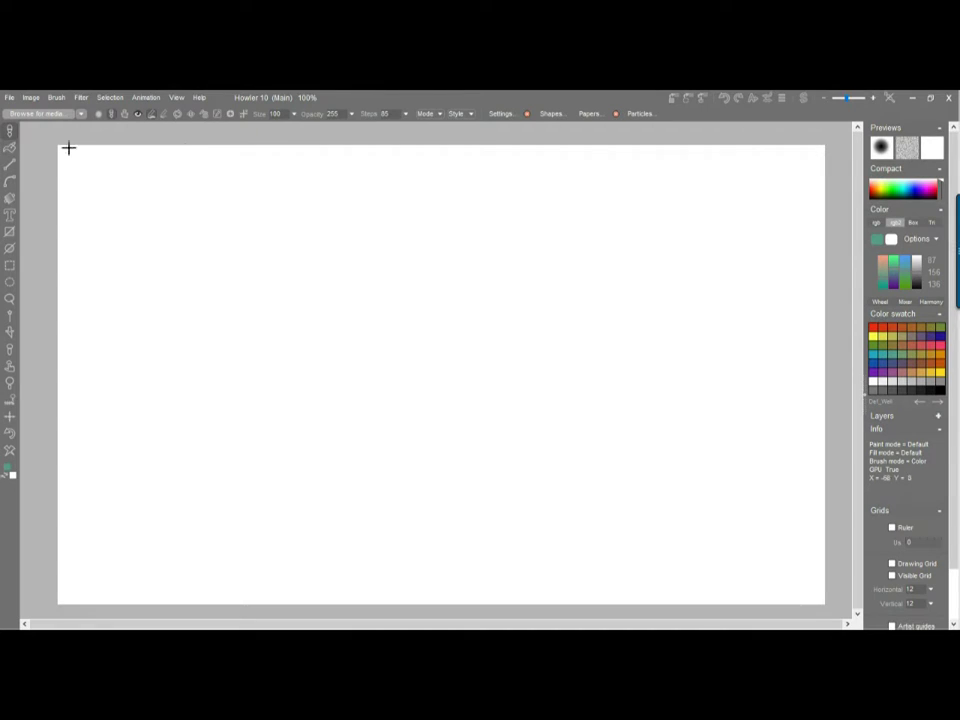
left_click(406, 114)
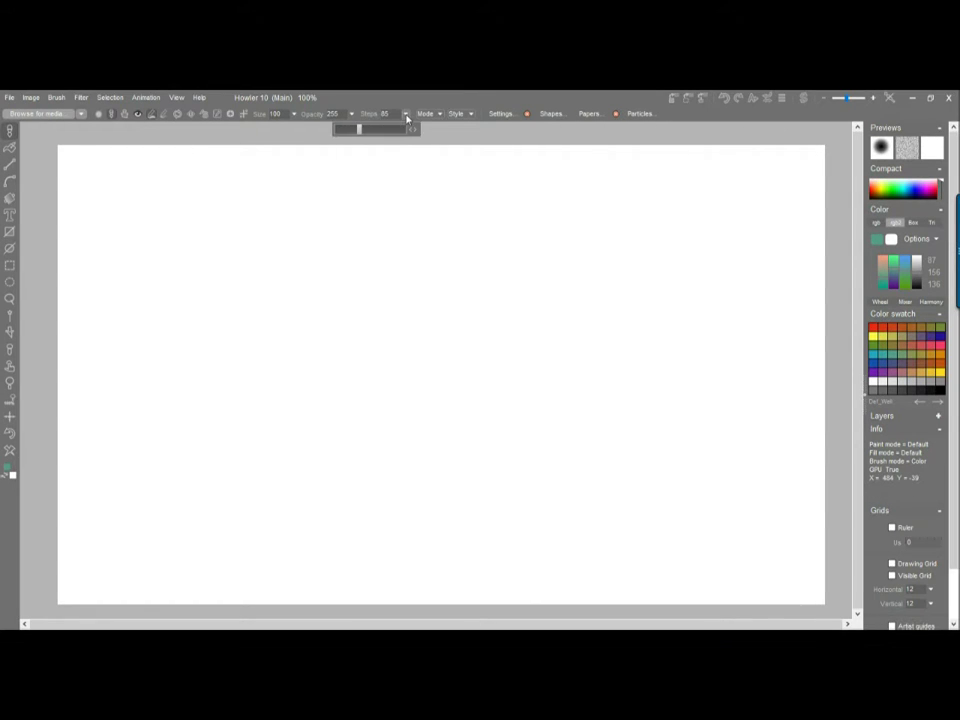
left_click_drag(358, 131, 338, 139)
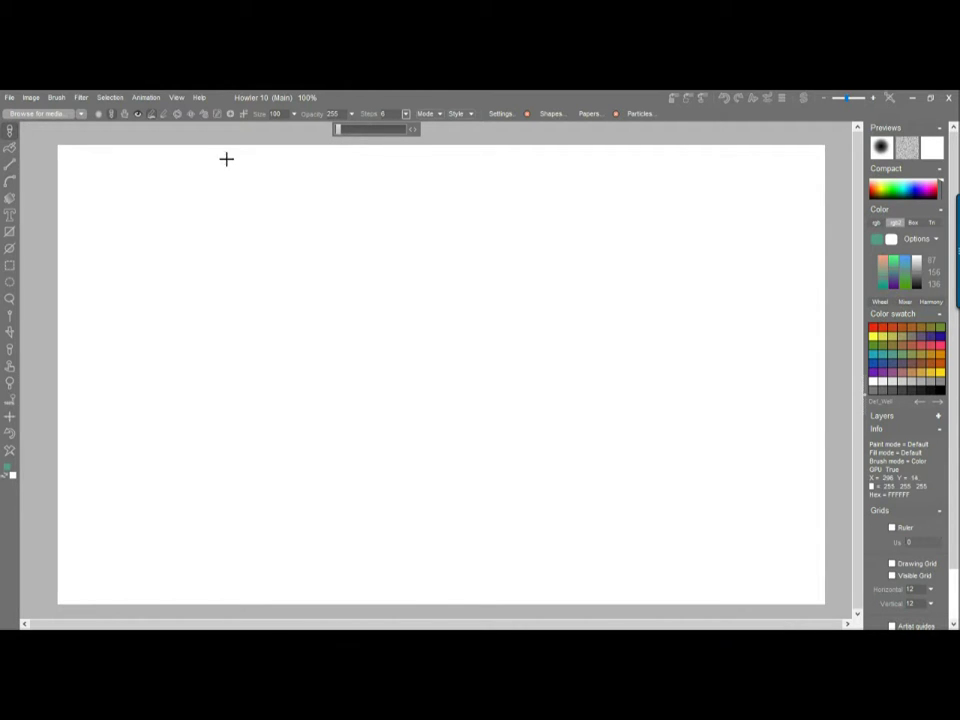
left_click(10, 182)
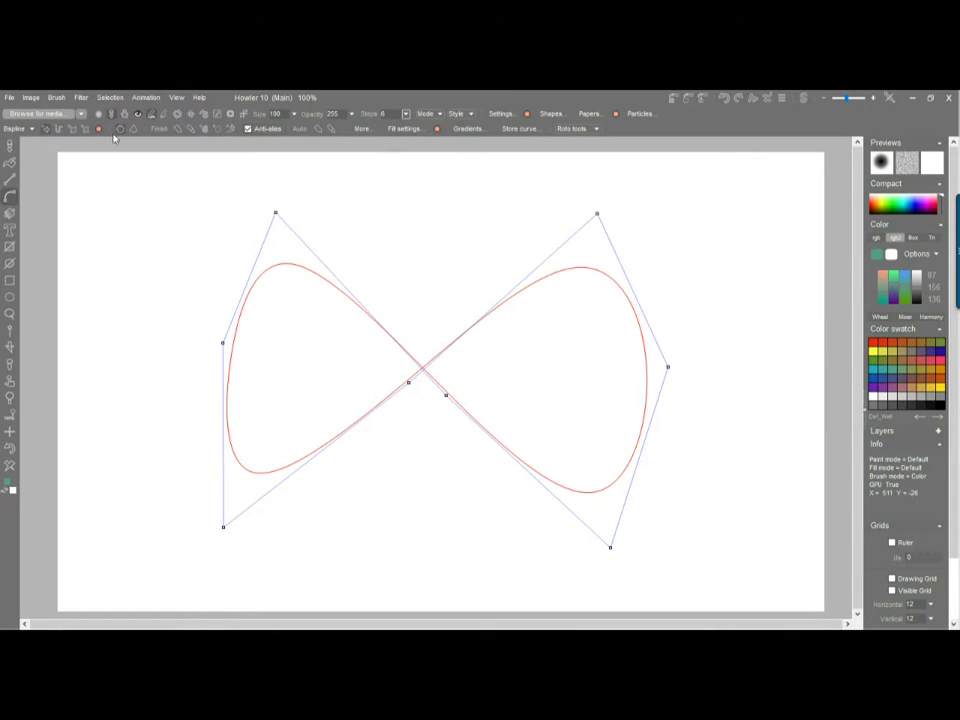
left_click(180, 131)
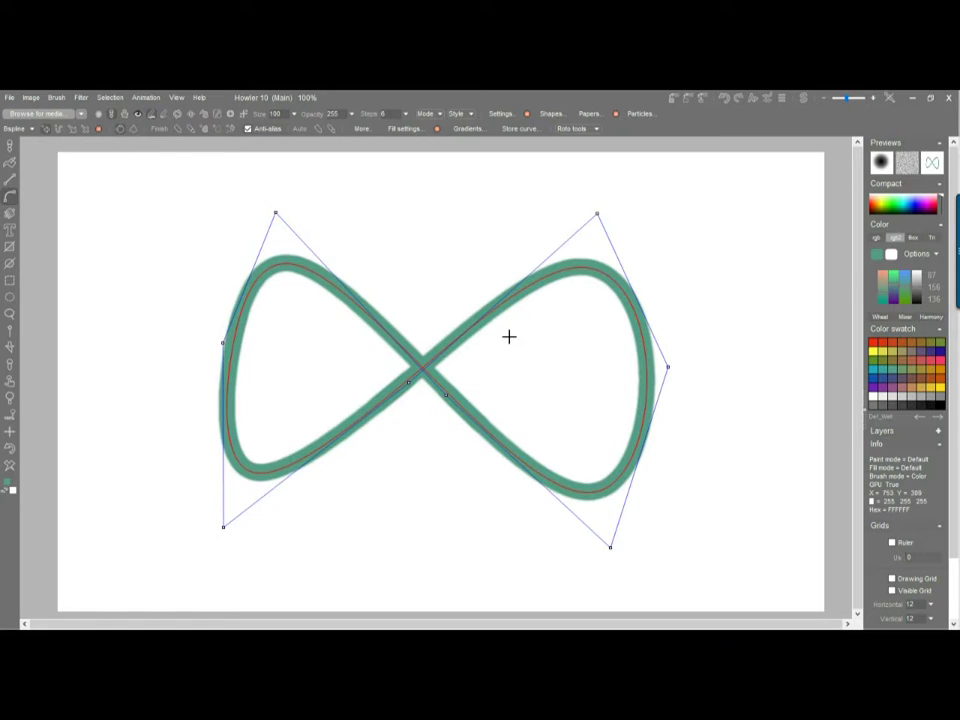
Choose red as the paint colour, set the brush size to 50, and stroke the figure-eight over the teal line.
left_click(873, 343)
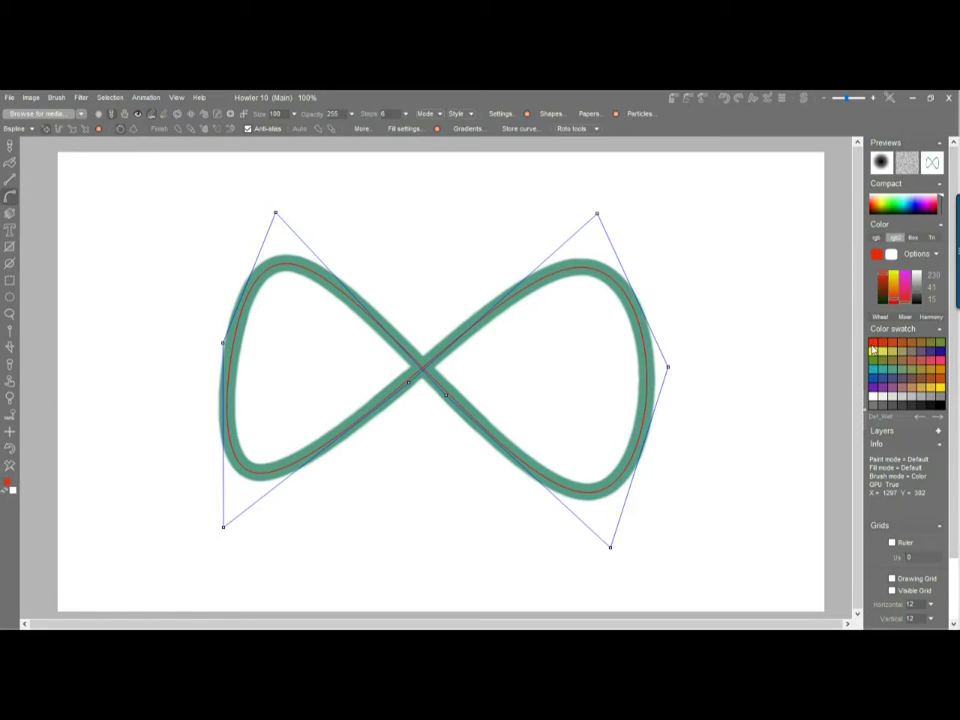
left_click(503, 113)
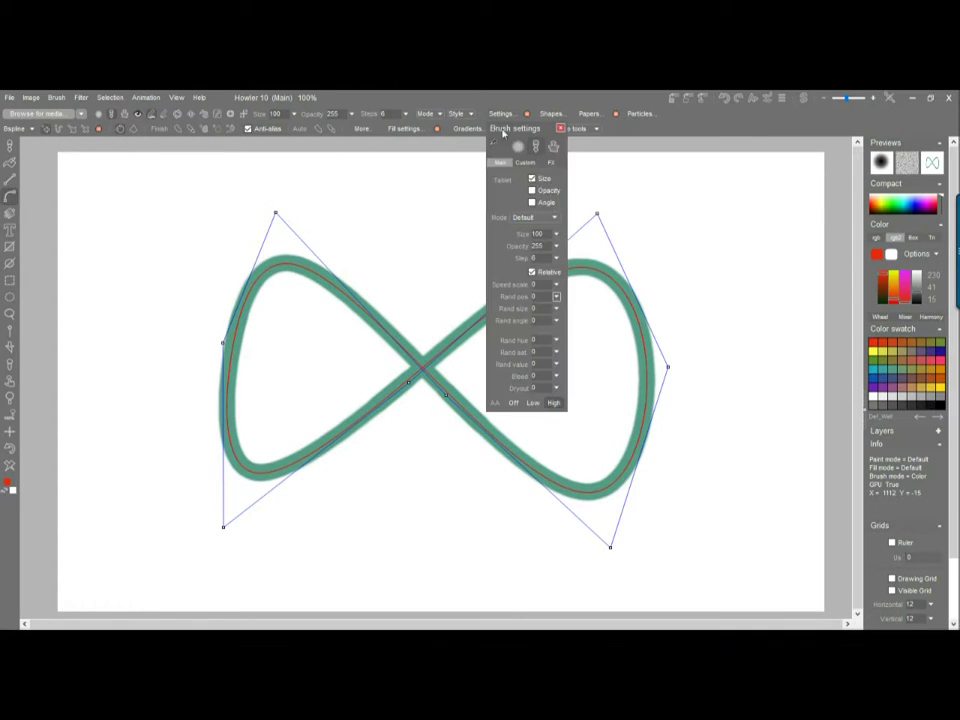
left_click_drag(518, 132, 779, 166)
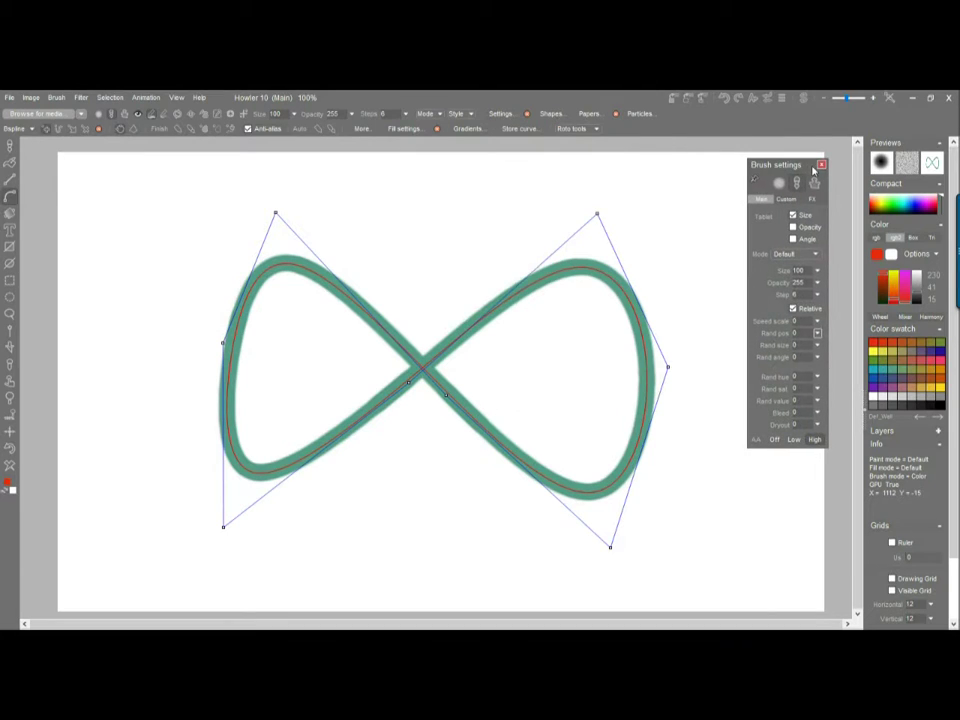
left_click(822, 165)
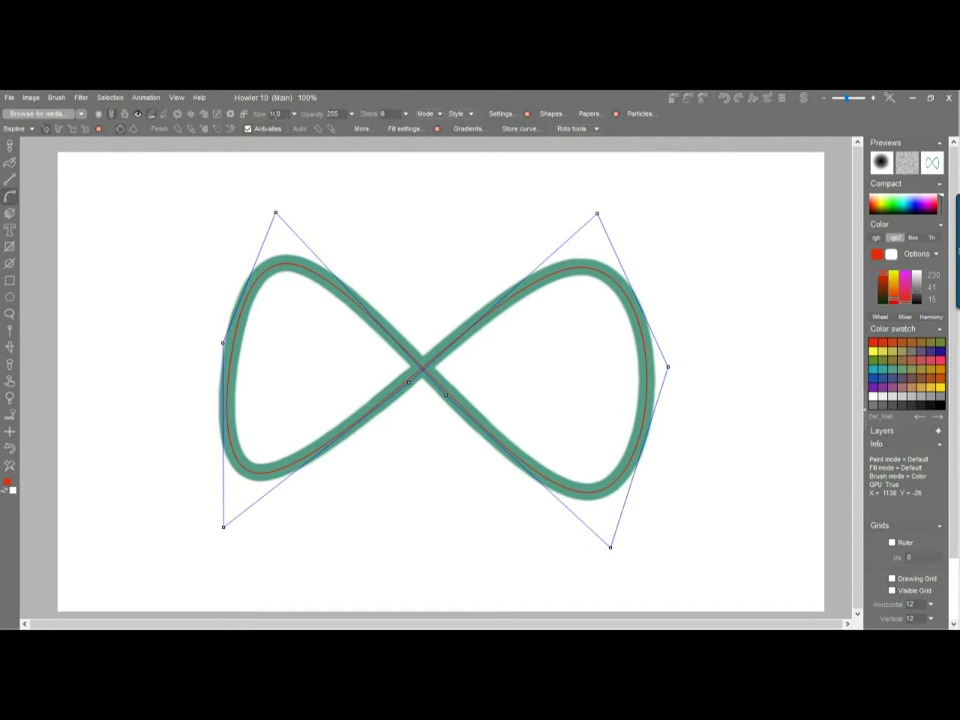
left_click(295, 114)
left_click_drag(289, 129, 258, 129)
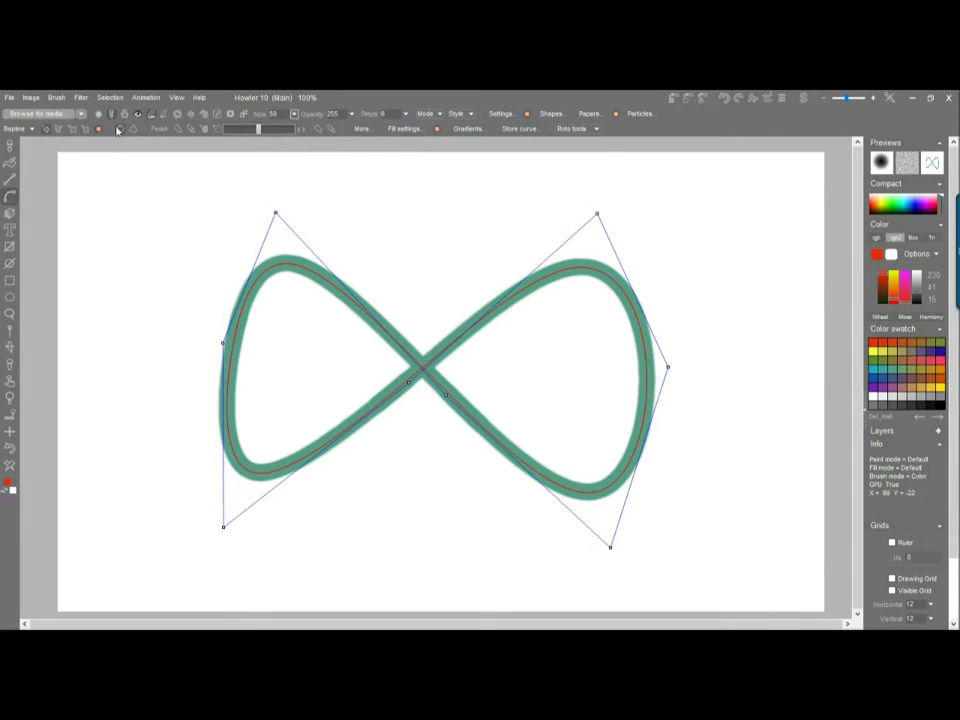
left_click(183, 131)
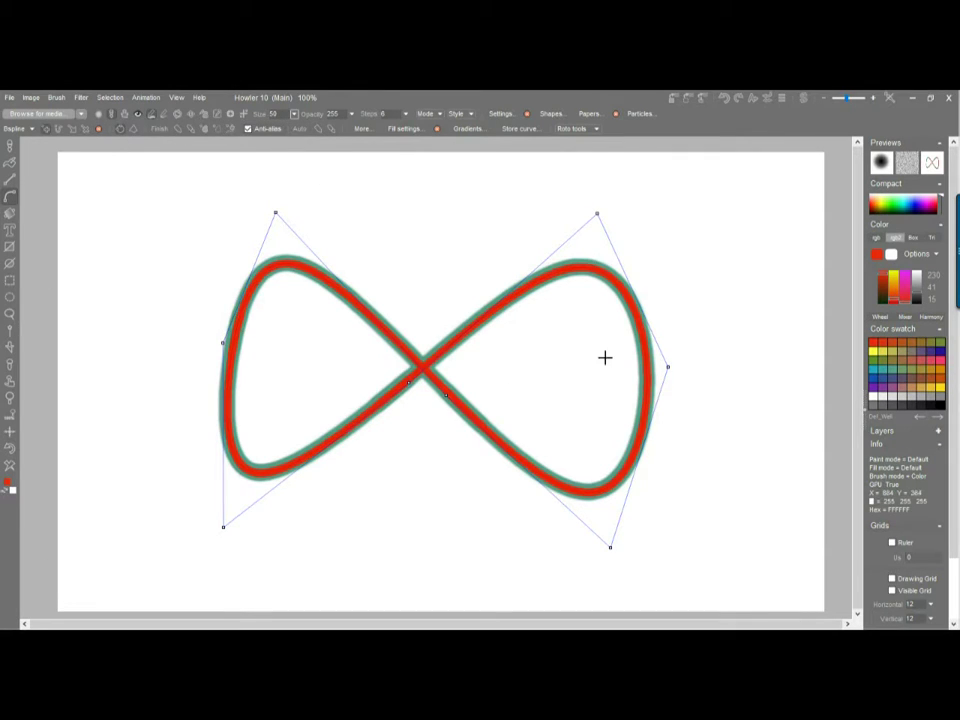
Stroke the figure-eight again in yellow with brush size 21 and opacity 137.
scroll(456, 298, "up", 6)
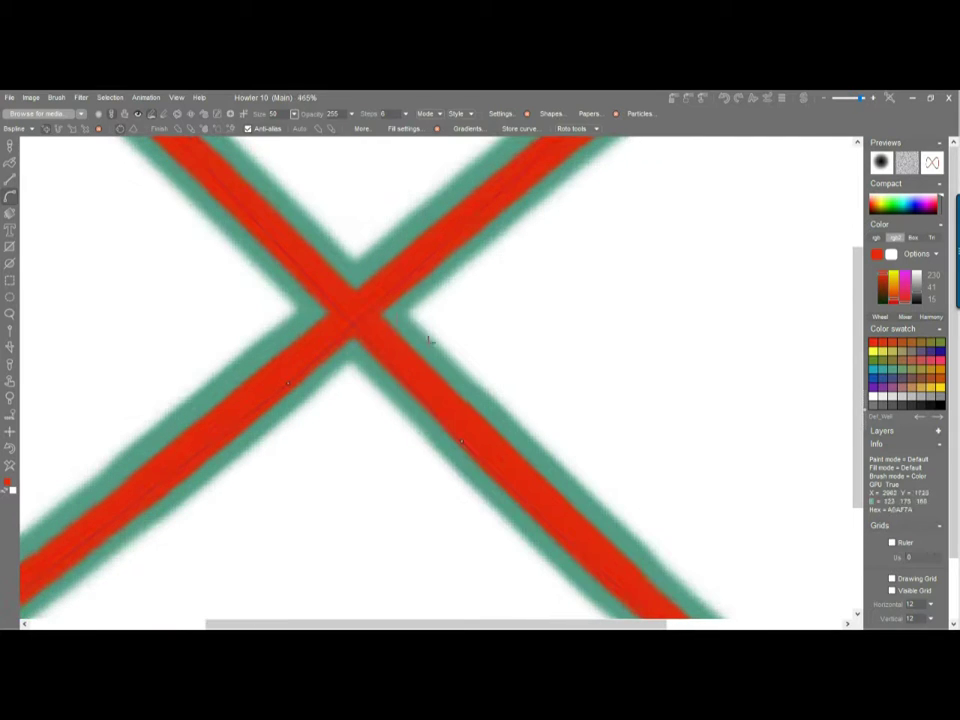
scroll(531, 334, "down", 1)
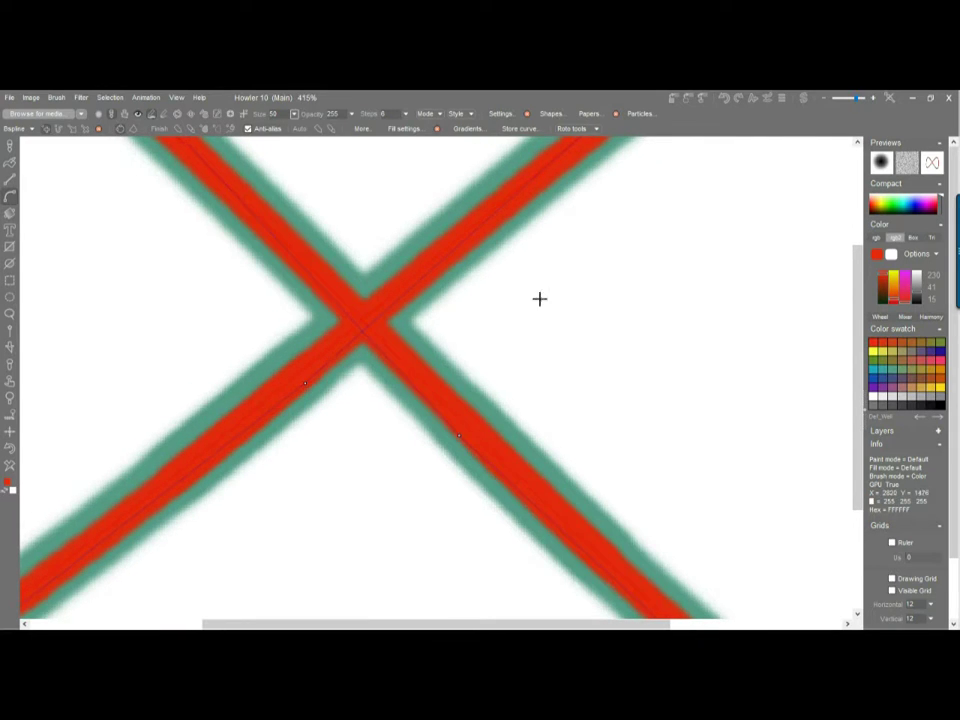
left_click(874, 352)
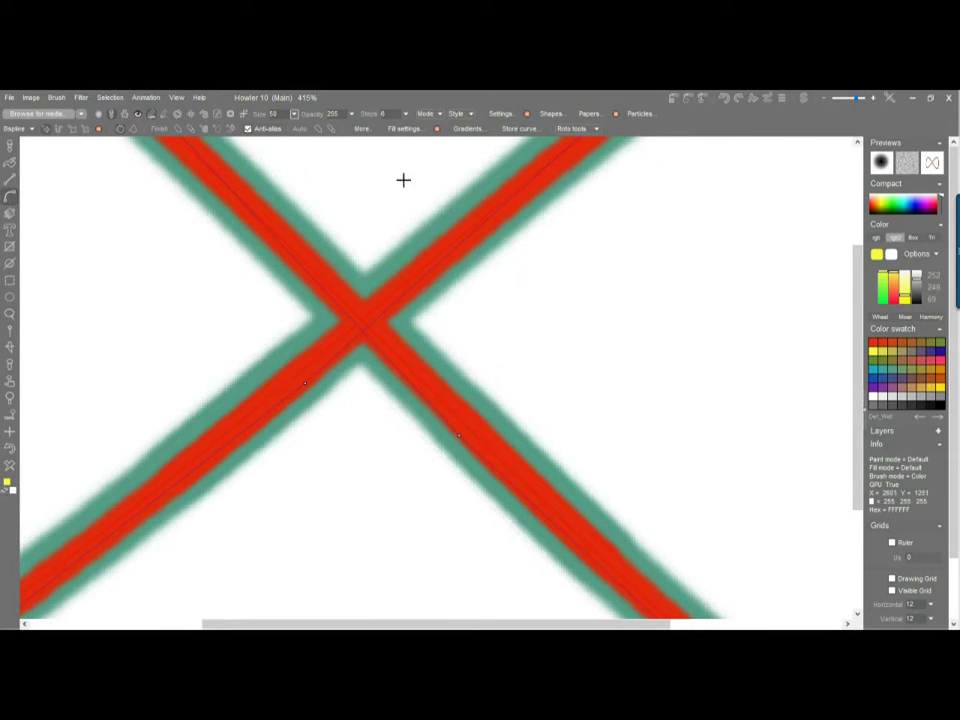
scroll(366, 206, "down", 4)
scroll(366, 206, "up", 3)
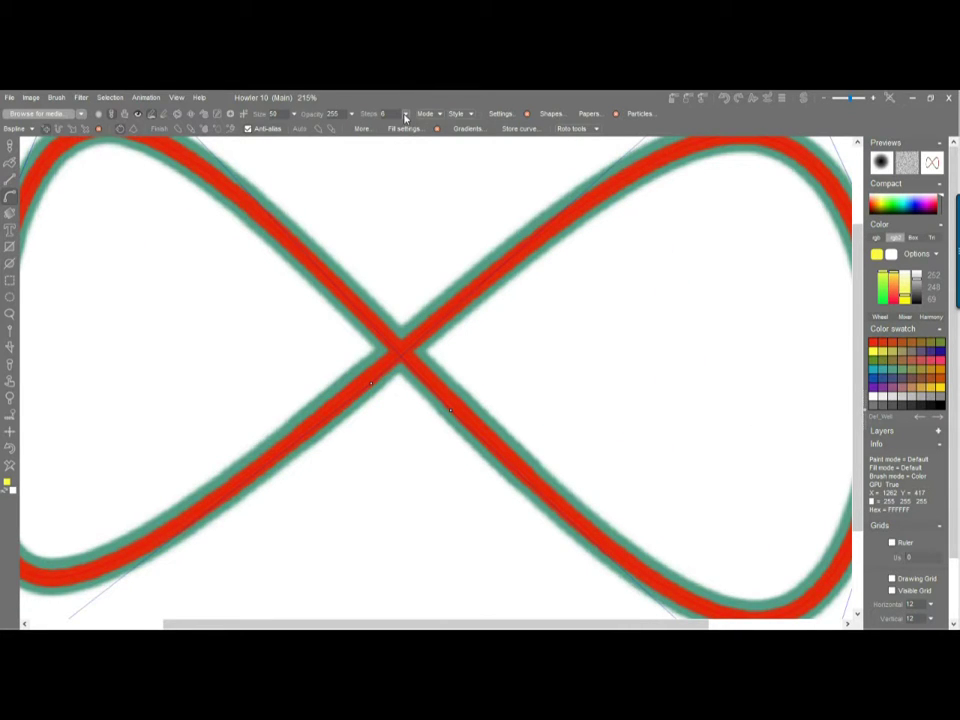
left_click(294, 115)
left_click_drag(259, 133, 240, 137)
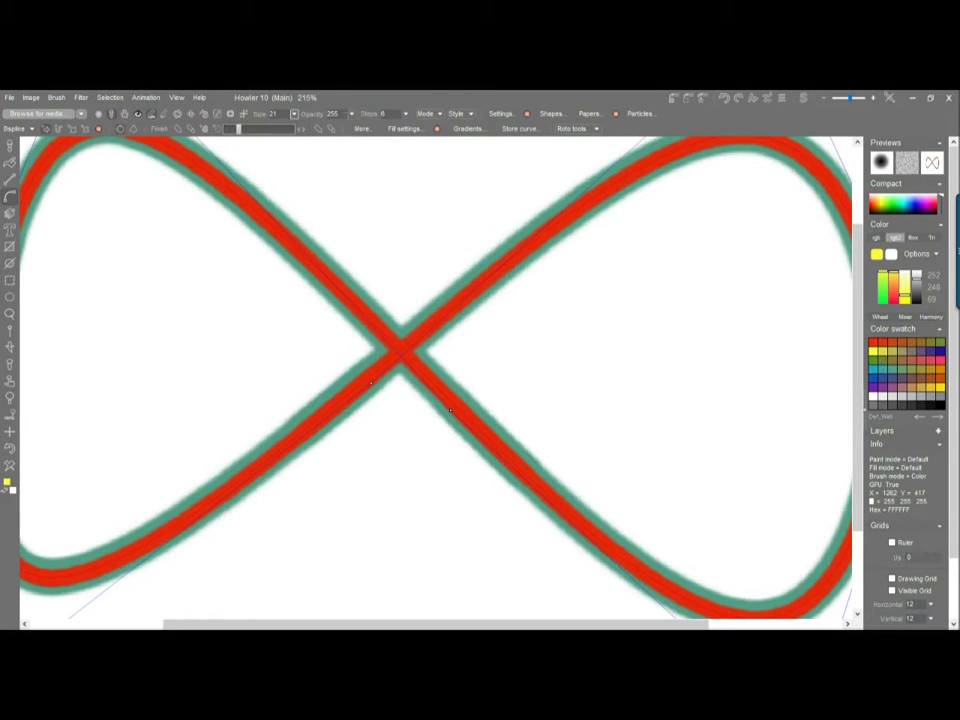
left_click(352, 115)
left_click_drag(350, 128, 319, 129)
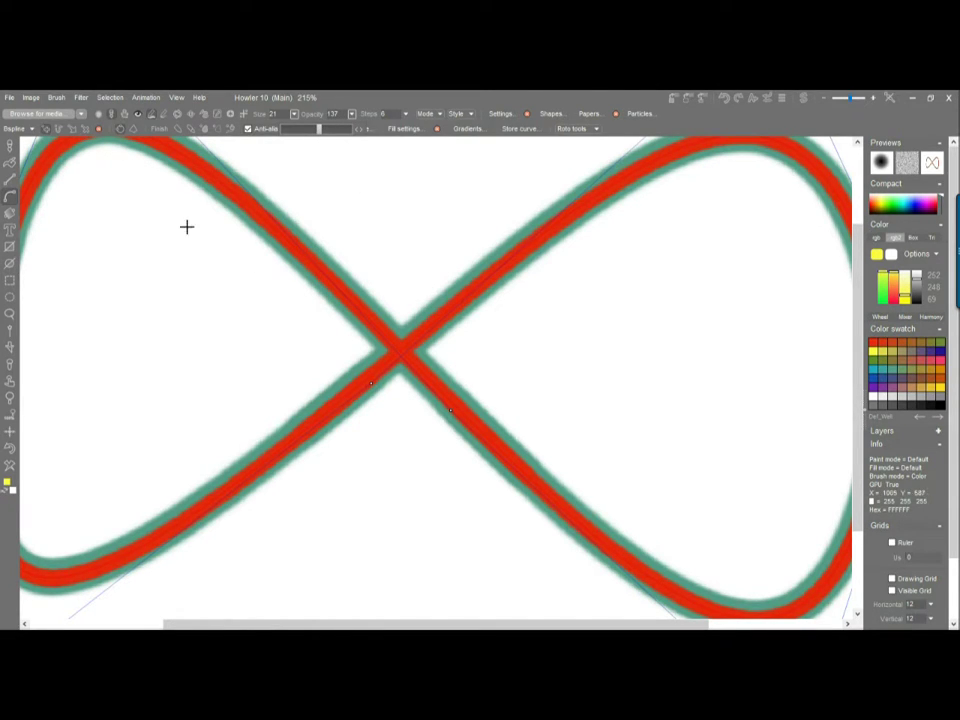
key("Return")
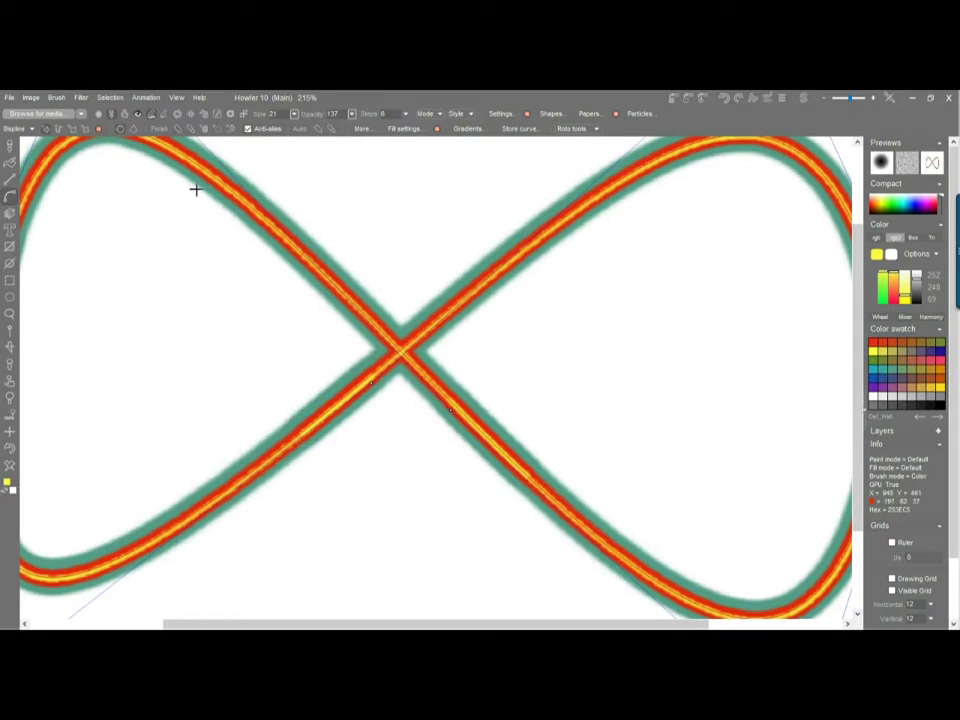
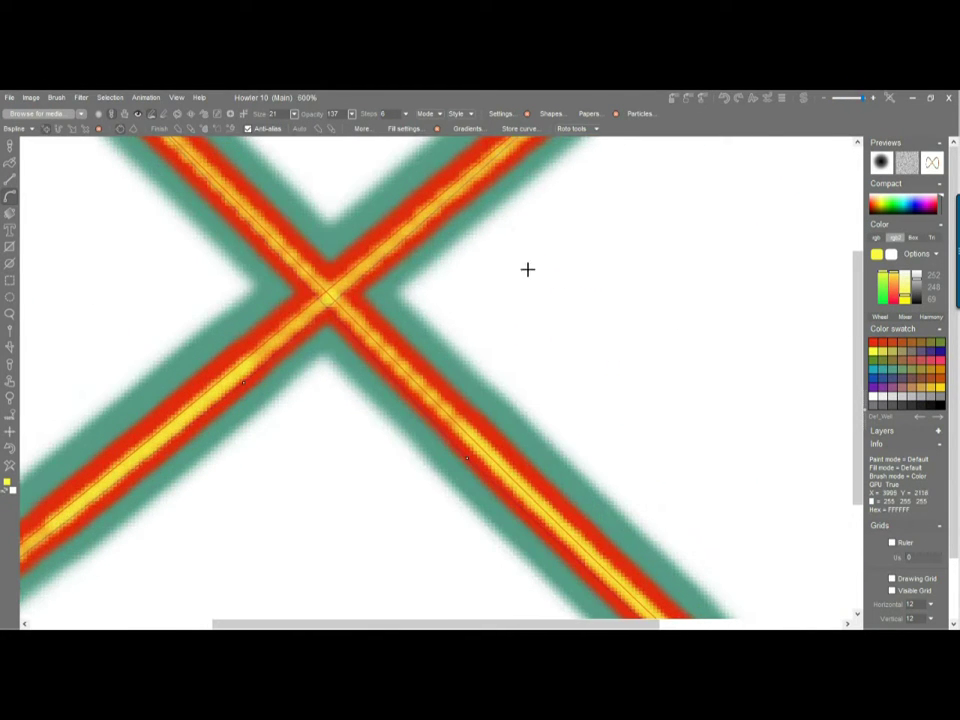
Choose bright green as the paint colour and set the brush's random position to 89.
scroll(530, 291, "down", 6)
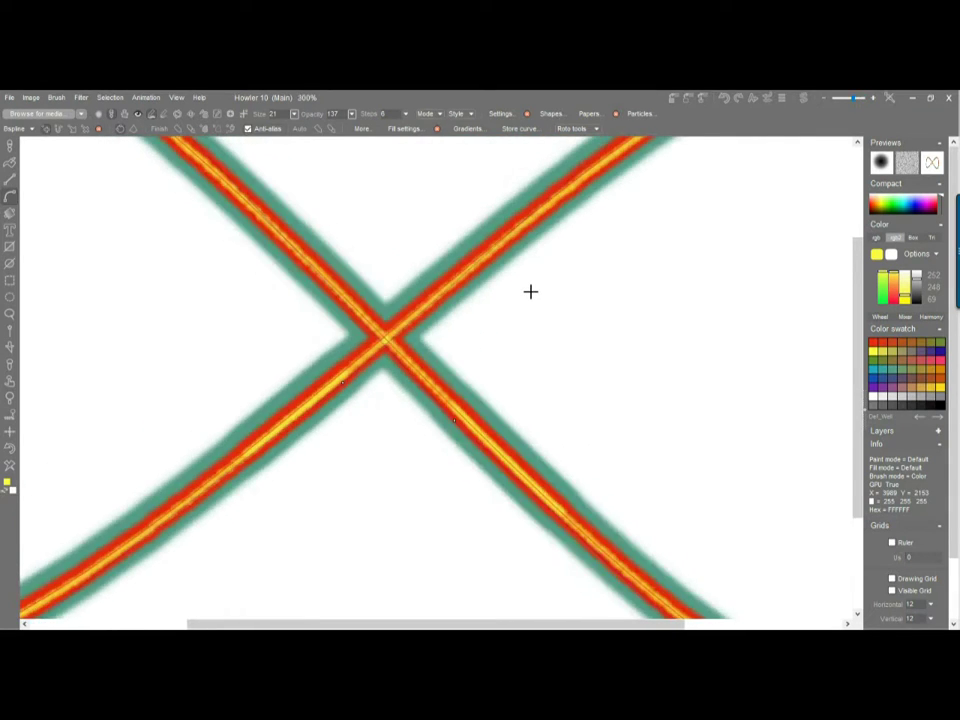
scroll(530, 291, "up", 1)
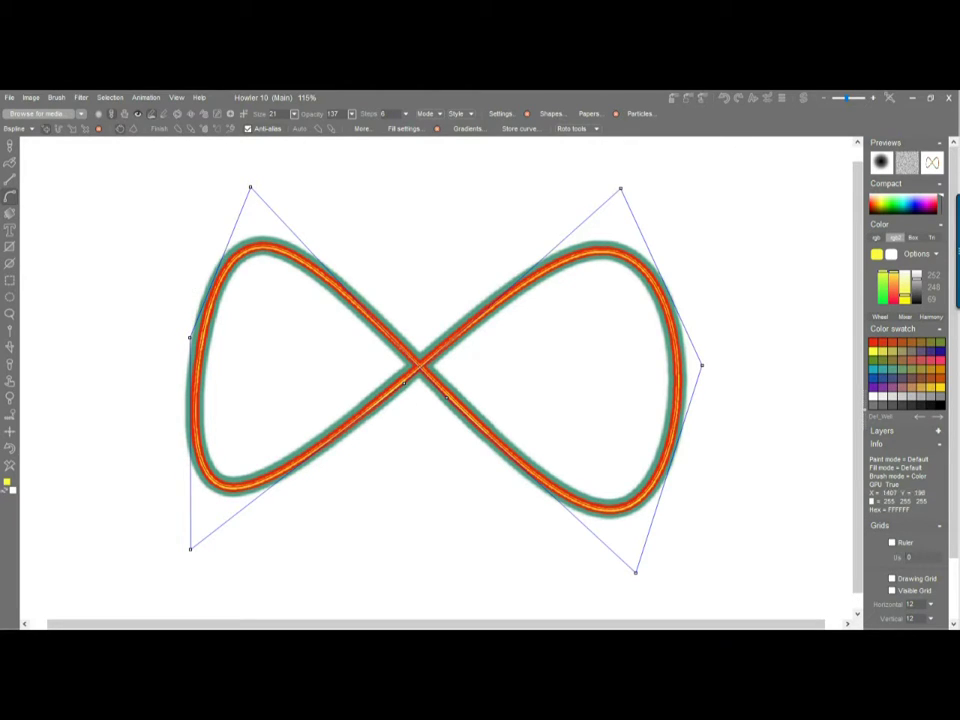
left_click_drag(885, 201, 899, 197)
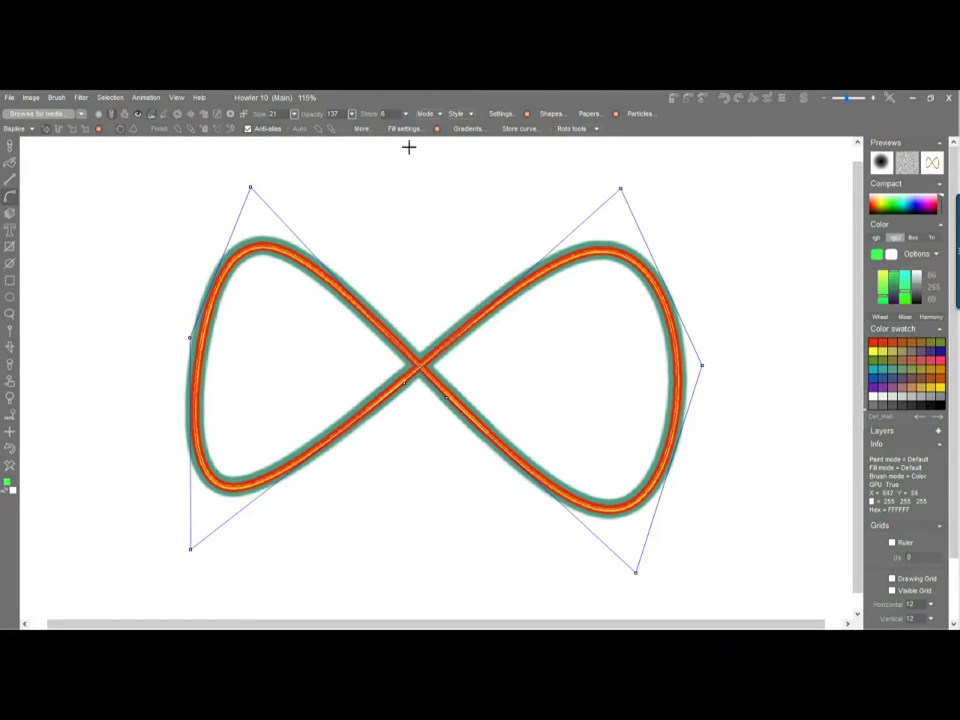
left_click(502, 114)
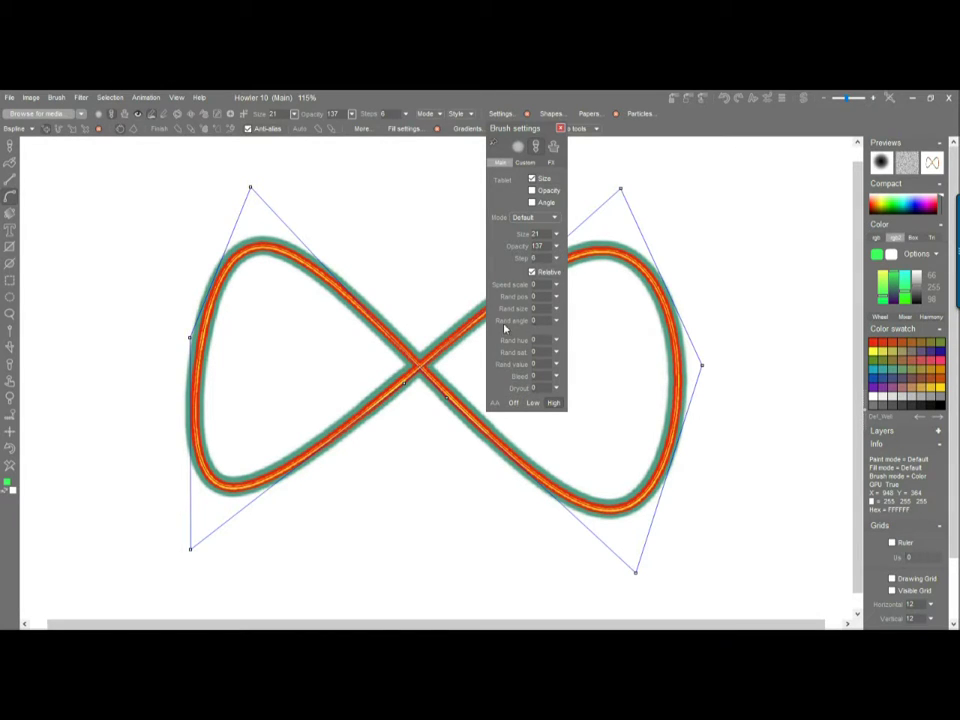
left_click(557, 297)
left_click_drag(517, 316, 549, 320)
left_click_drag(518, 137, 784, 192)
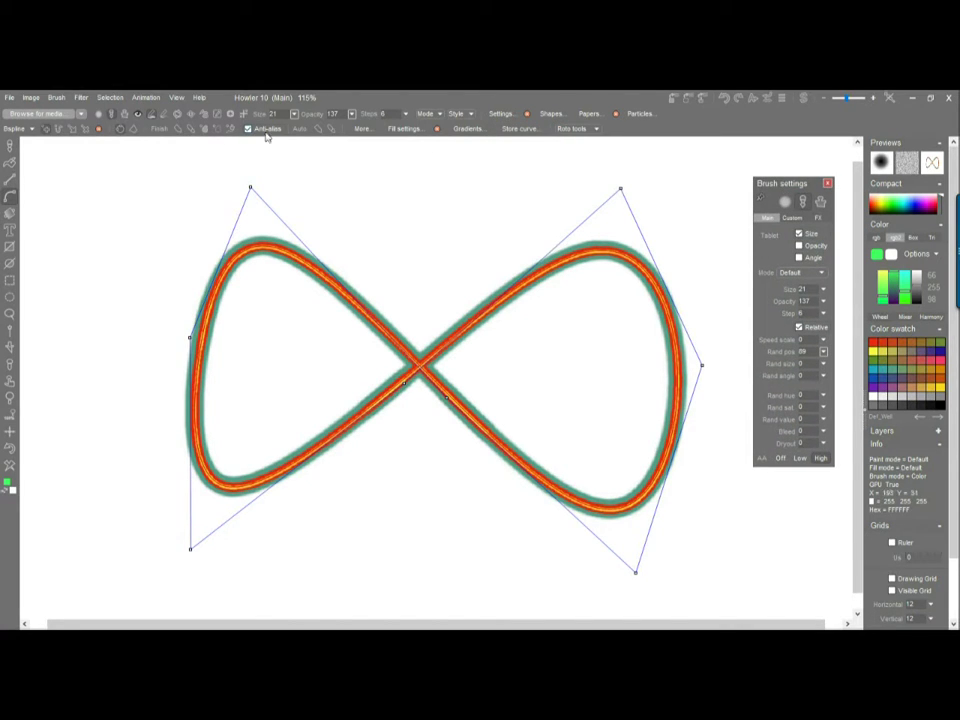
Set the brush size to 47 and opacity to 90, and stroke the figure-eight with scattered green dabs.
left_click(293, 116)
left_click(257, 133)
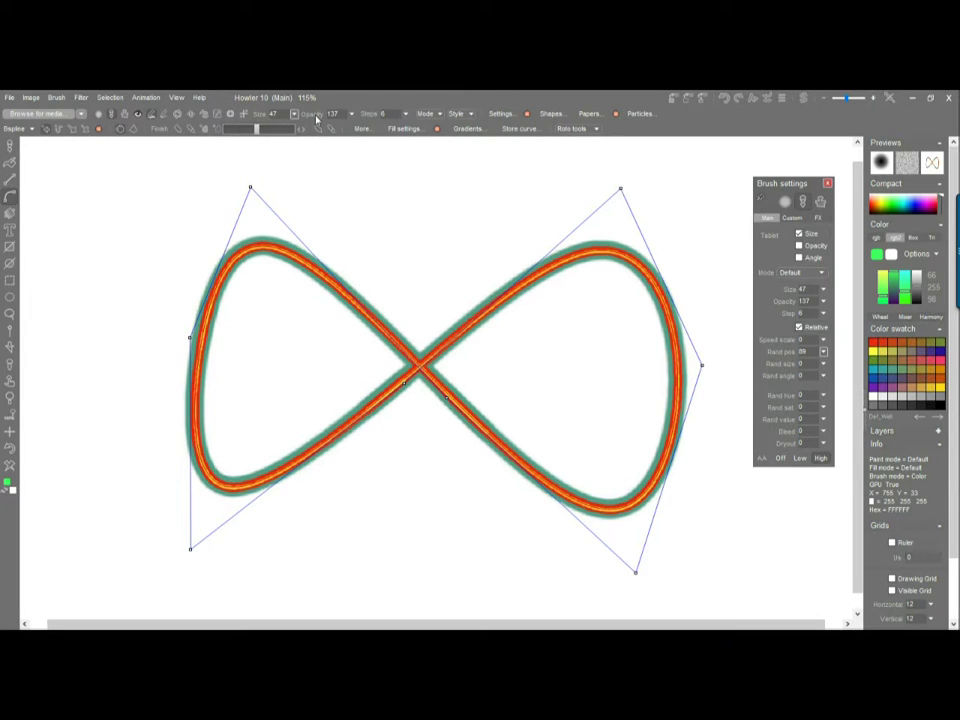
left_click(351, 115)
left_click_drag(310, 129, 306, 134)
left_click(365, 102)
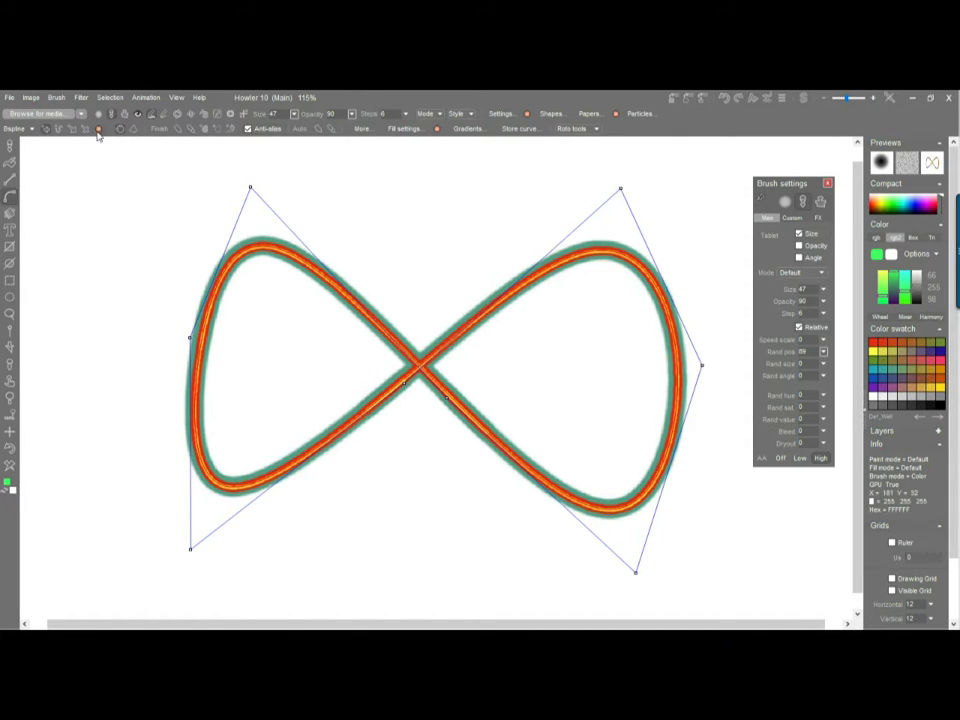
left_click(180, 131)
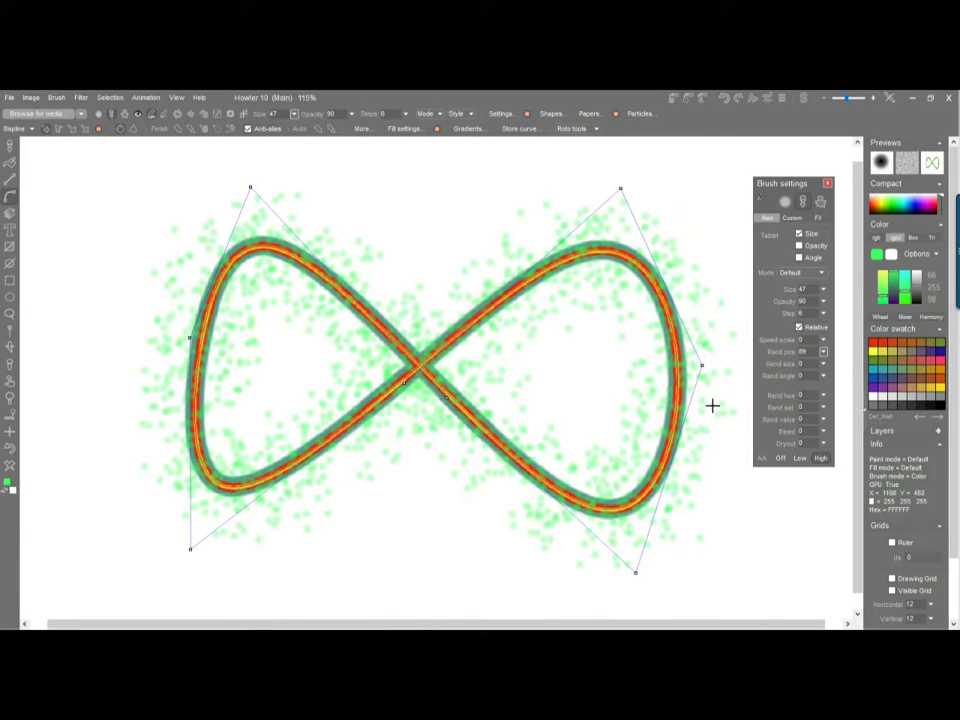
Undo the scattered green stroke and restroke the curve with random position 47 and random size 14.
left_click(10, 450)
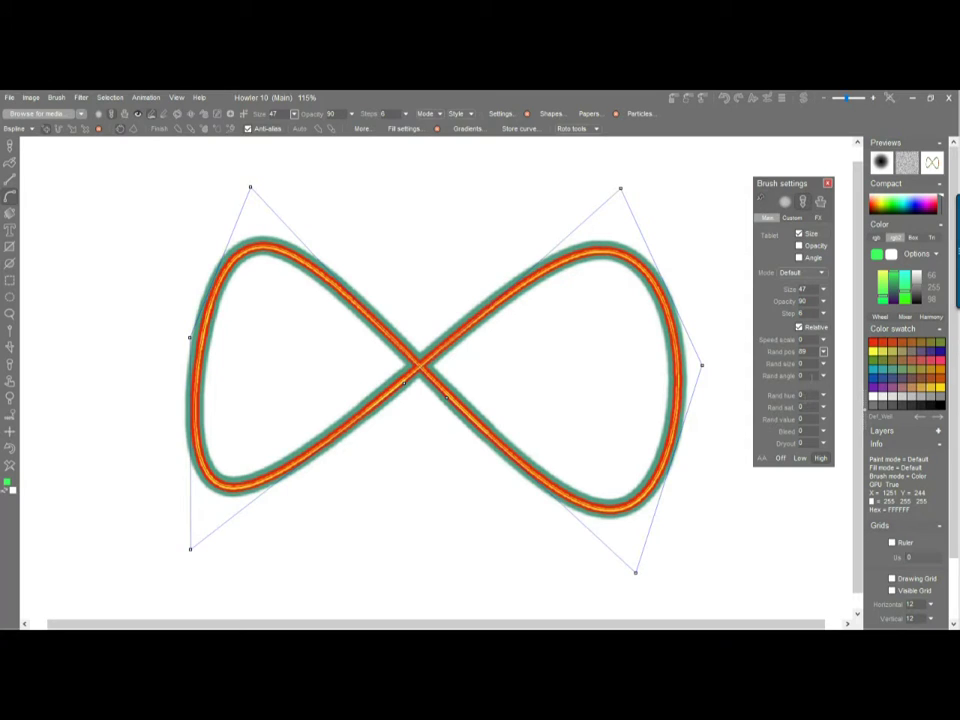
left_click(825, 353)
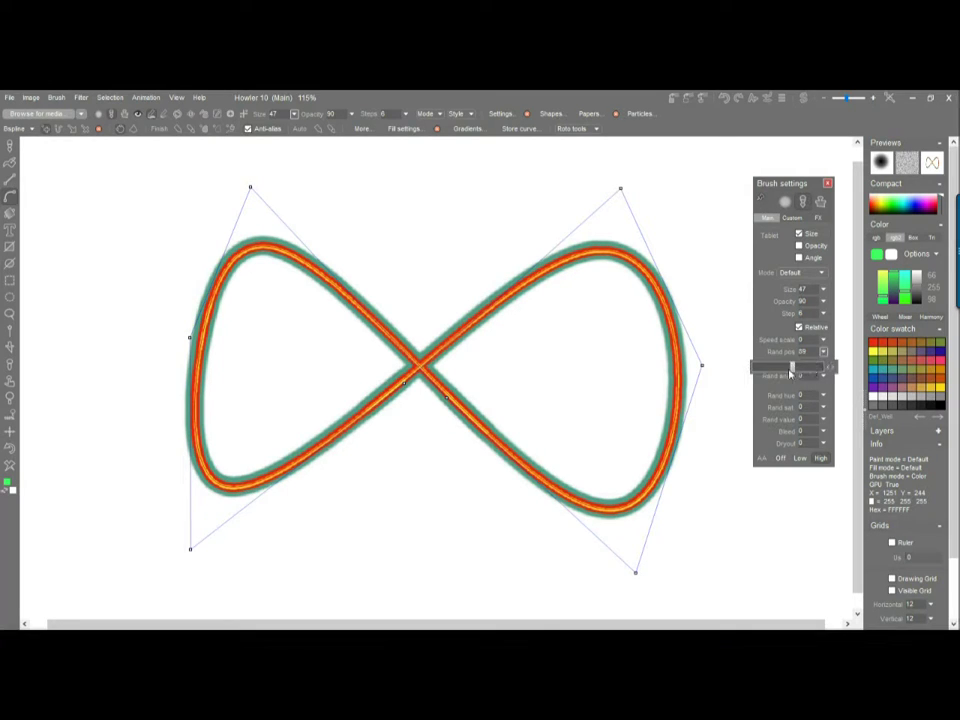
left_click(788, 357)
left_click(825, 365)
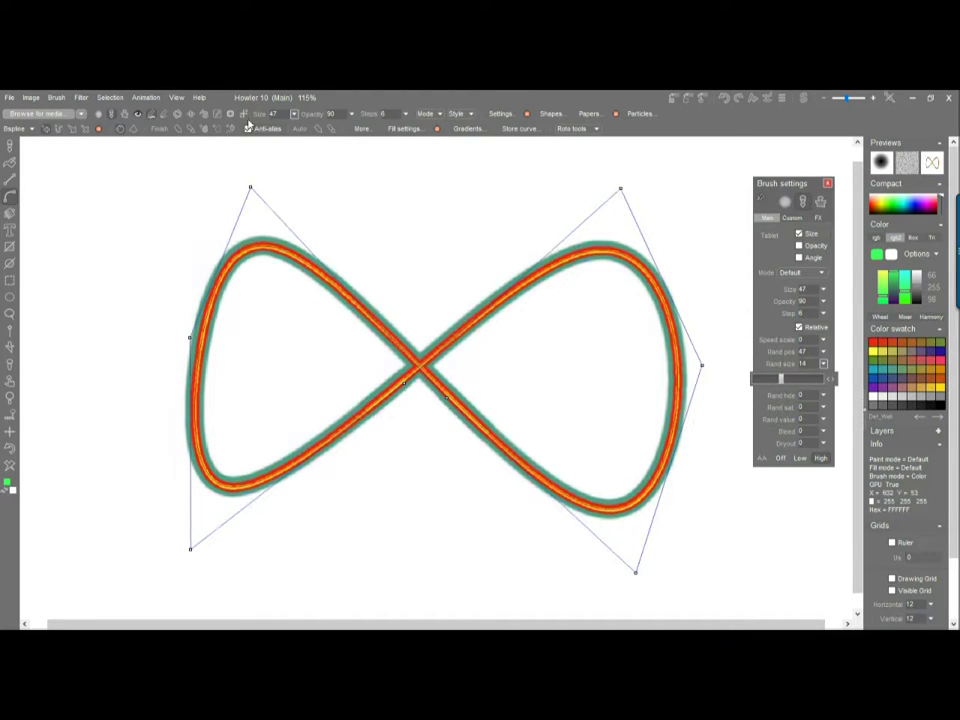
left_click(177, 132)
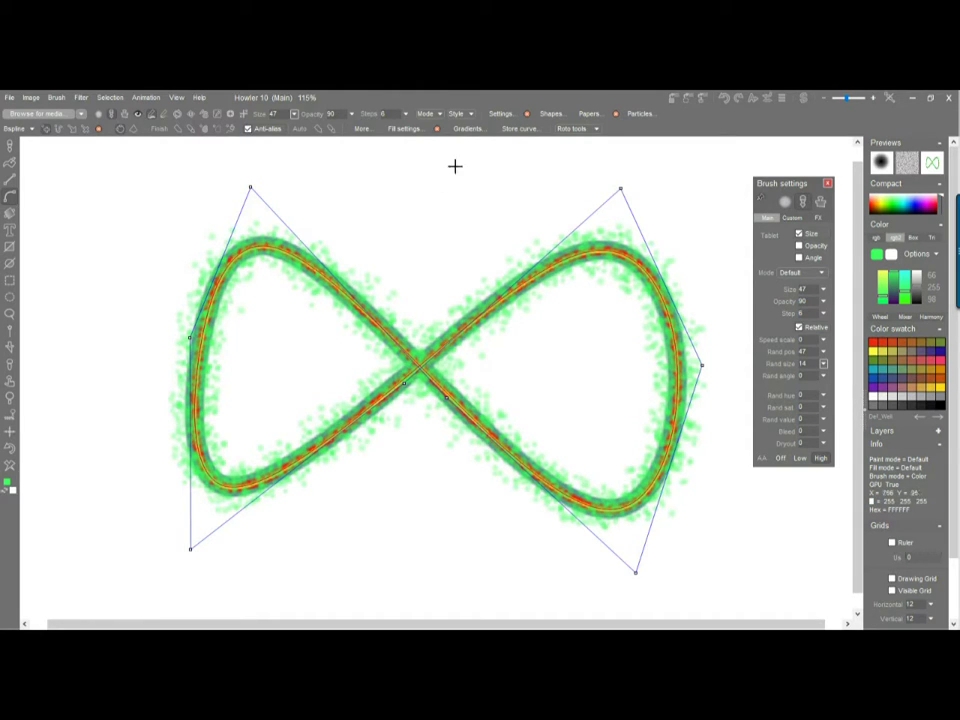
Review the extra curve and roto tool options, and store the current figure-eight curve.
left_click(362, 129)
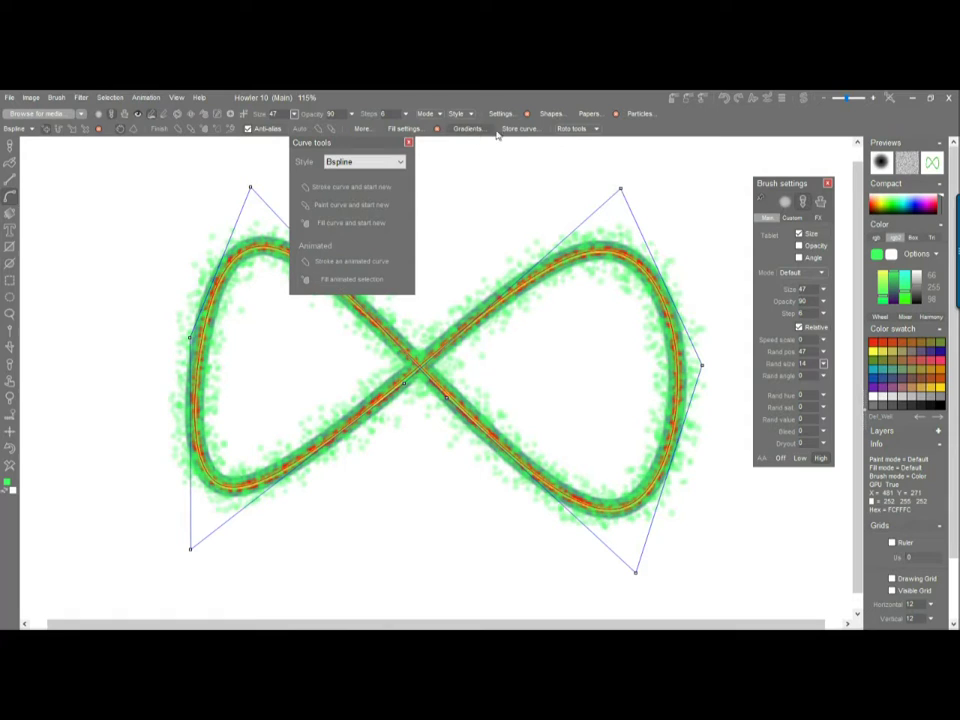
left_click(596, 128)
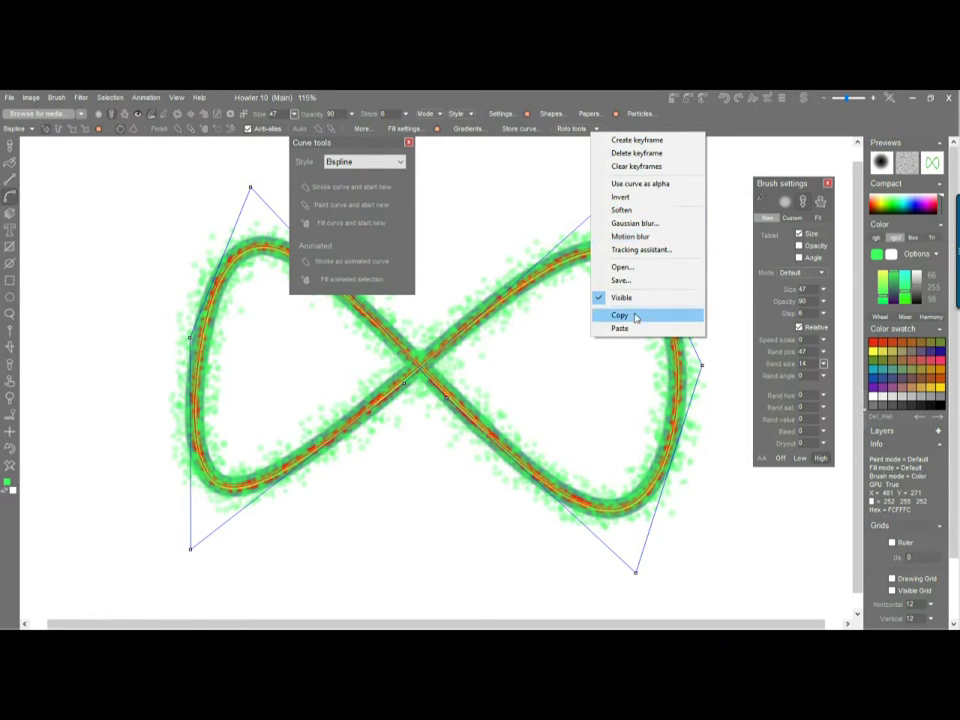
left_click(516, 131)
left_click_drag(129, 165, 95, 195)
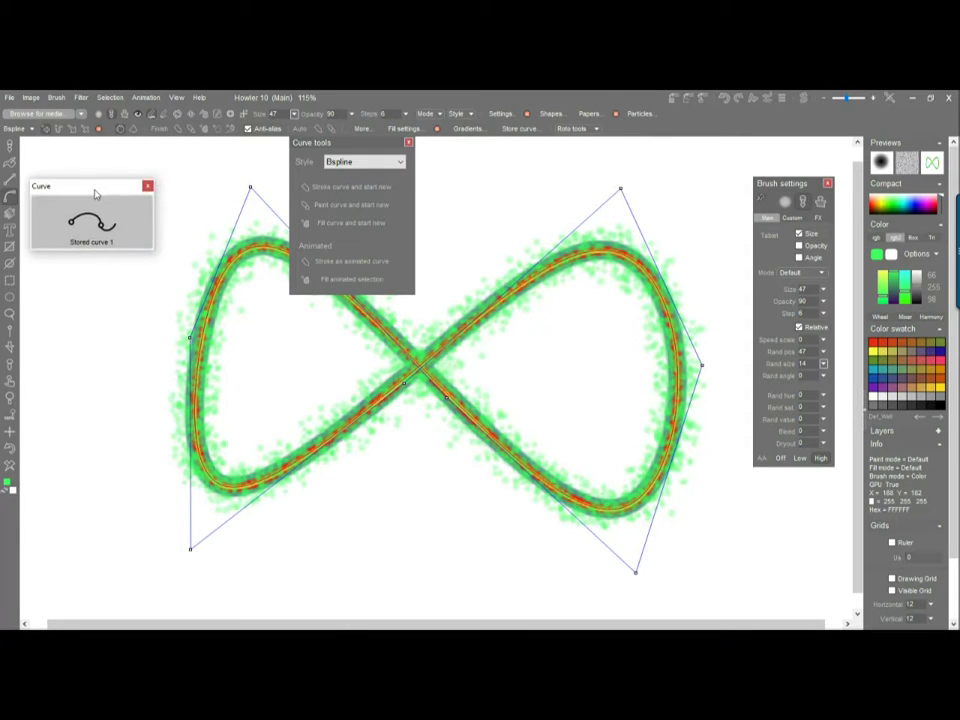
left_click(408, 145)
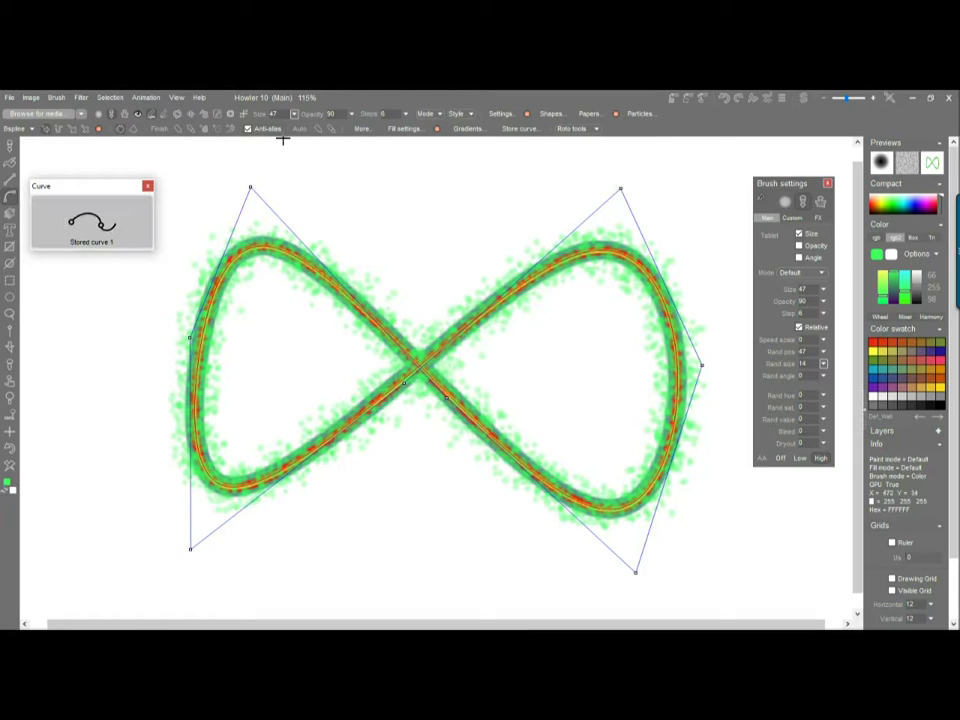
Move the curve's outer control points inward and its lower centre point to the crossing, forming a smaller figure-eight inside the painted one.
left_click_drag(250, 187, 281, 288)
left_click_drag(188, 339, 241, 337)
left_click_drag(193, 542, 255, 432)
left_click_drag(636, 571, 600, 461)
left_click_drag(702, 364, 649, 357)
left_click_drag(620, 185, 606, 273)
left_click_drag(446, 397, 421, 367)
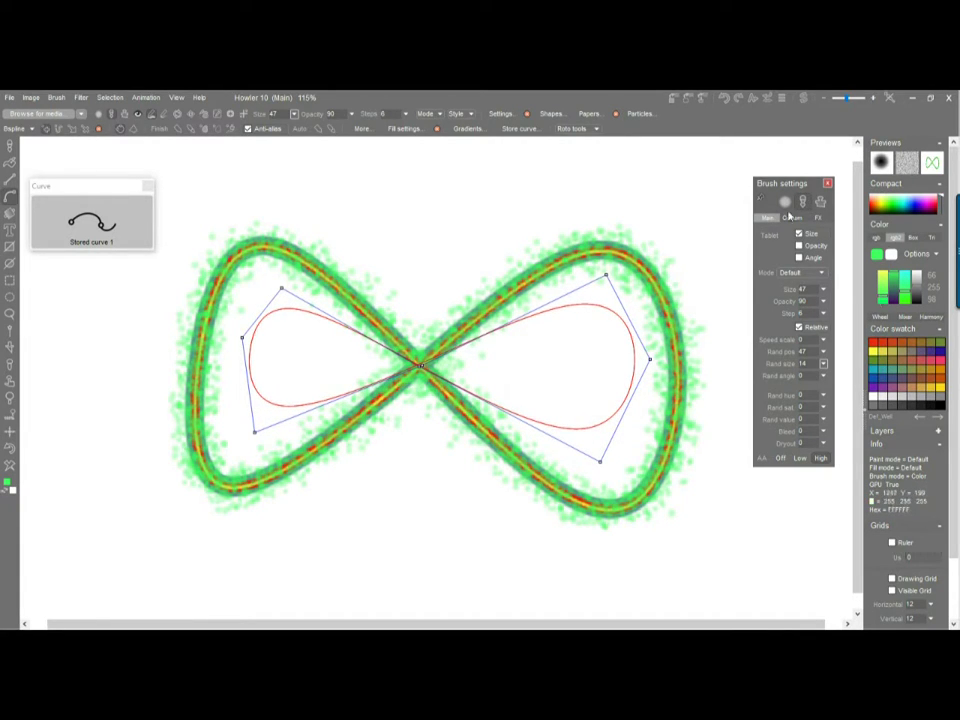
Stroke the smaller figure-eight in blue with the brush's random position set to 7.
left_click(875, 382)
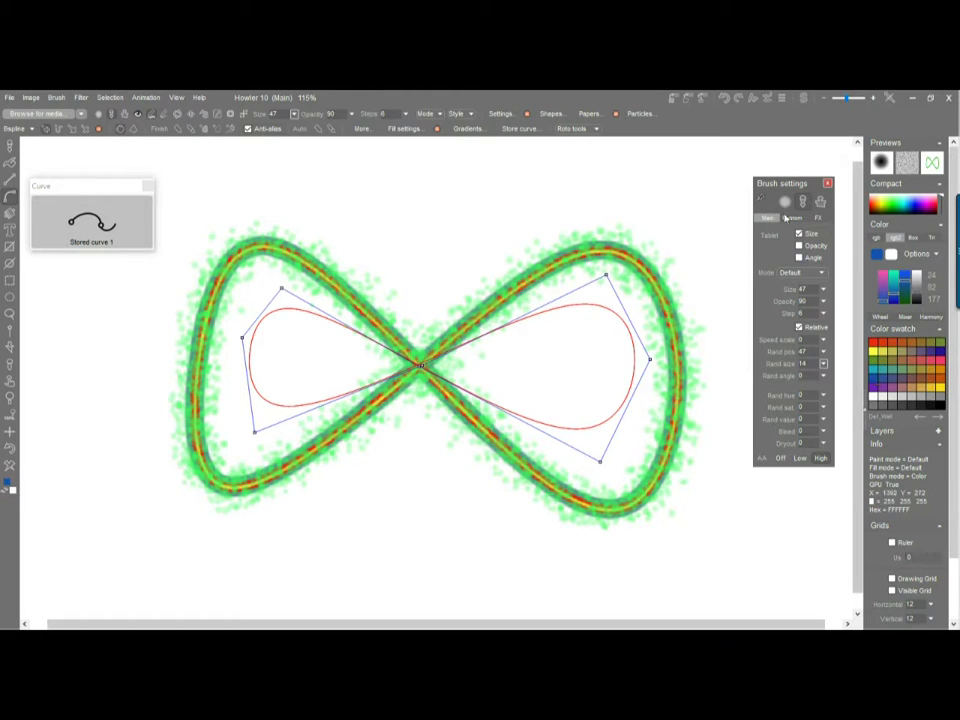
left_click(825, 368)
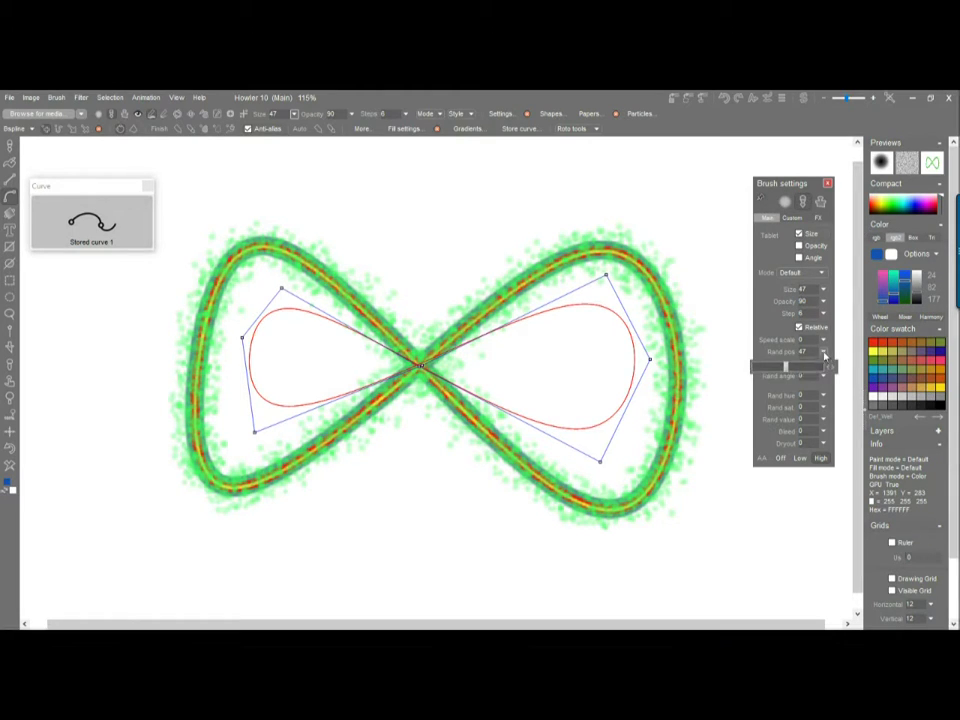
left_click_drag(786, 368, 766, 378)
left_click_drag(758, 367, 758, 367)
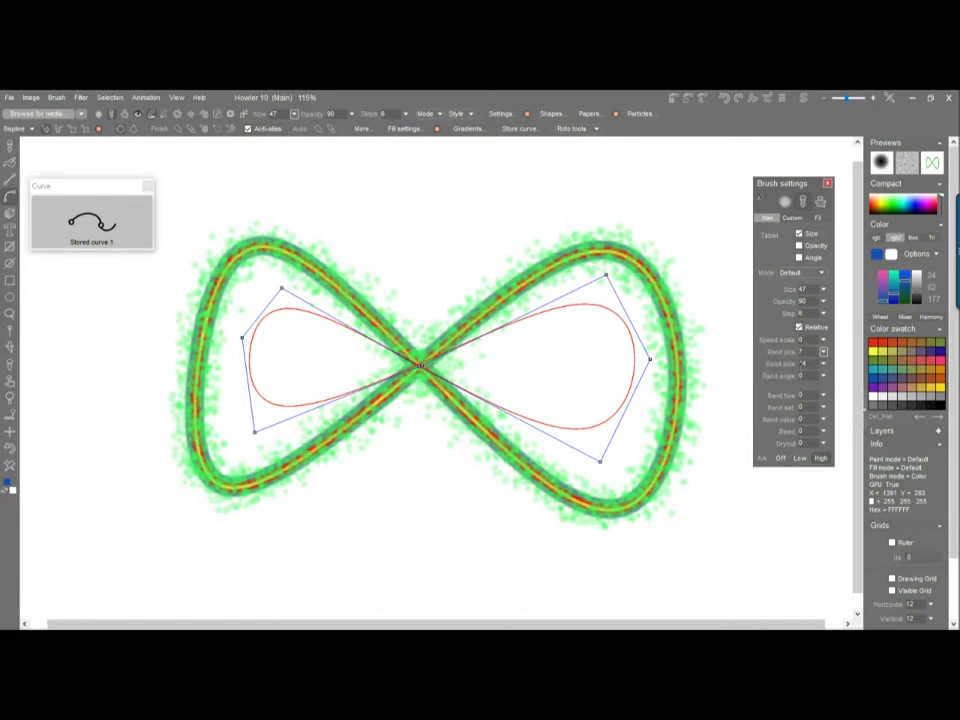
left_click(178, 130)
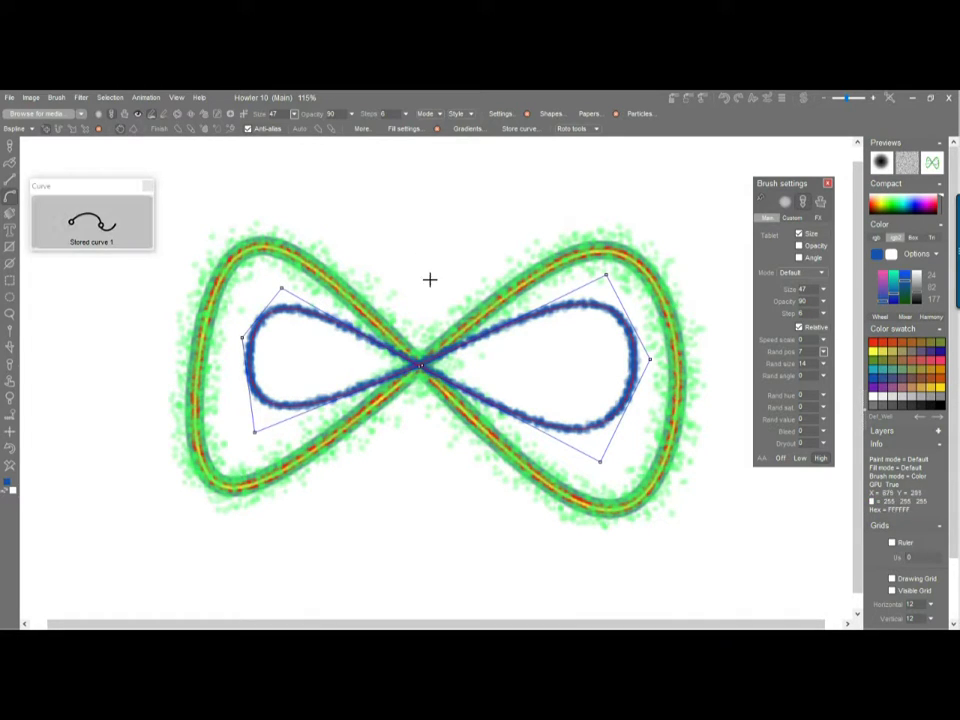
Store the smaller figure-eight, place its curve box below the first one, and recall Stored curve 1.
left_click(517, 129)
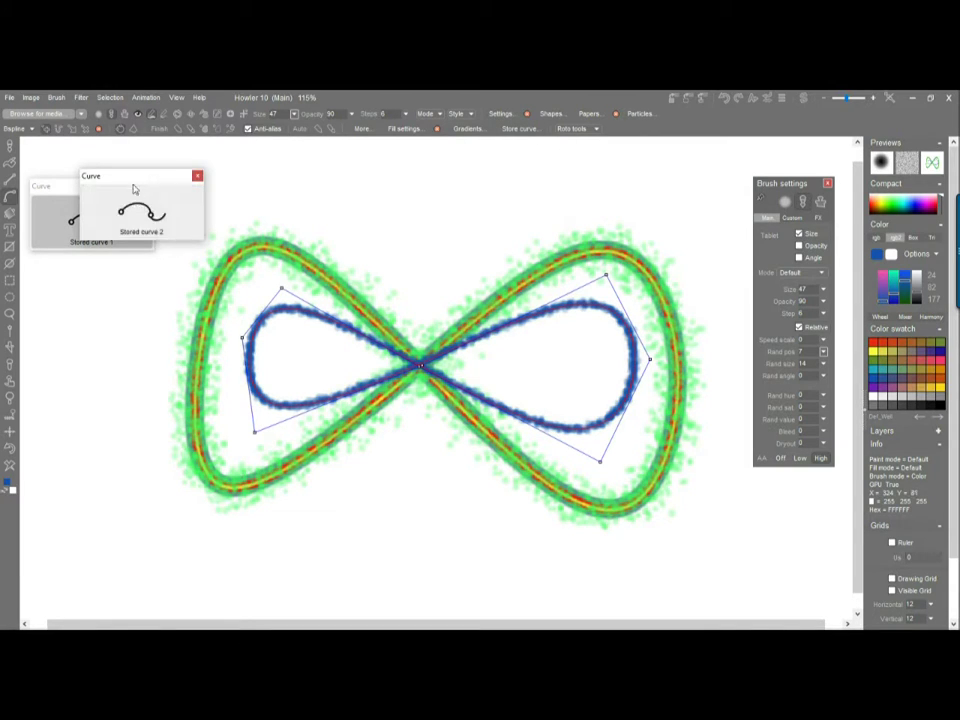
left_click_drag(139, 177, 100, 496)
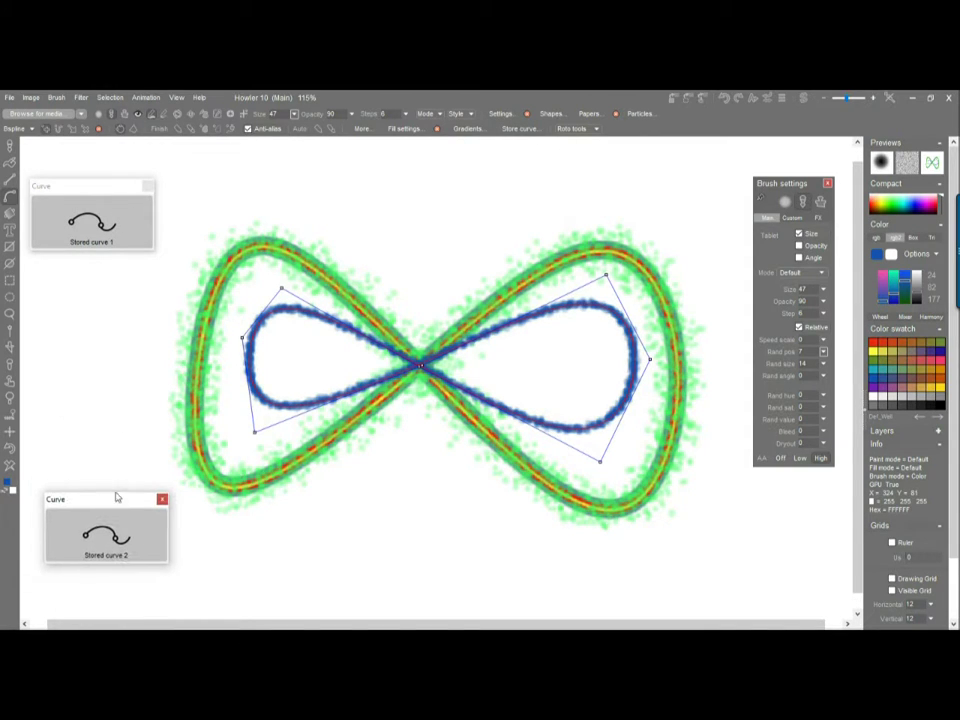
left_click(112, 225)
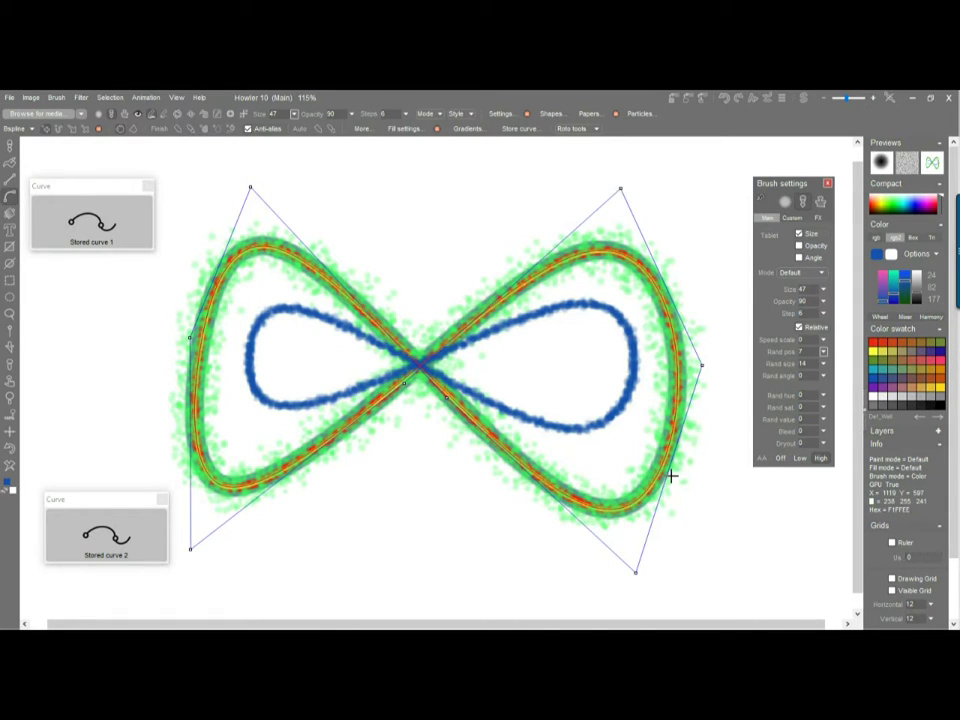
Stroke the large figure-eight in yellow with the Large adjustable spatter airbrush.
left_click(875, 353)
left_click(38, 116)
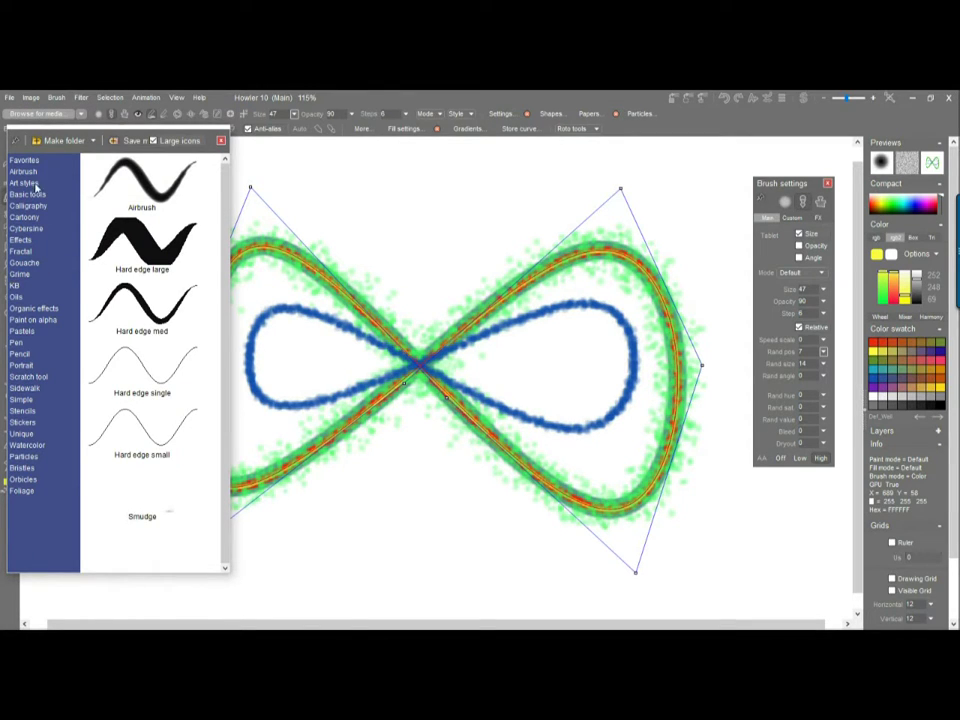
left_click(26, 172)
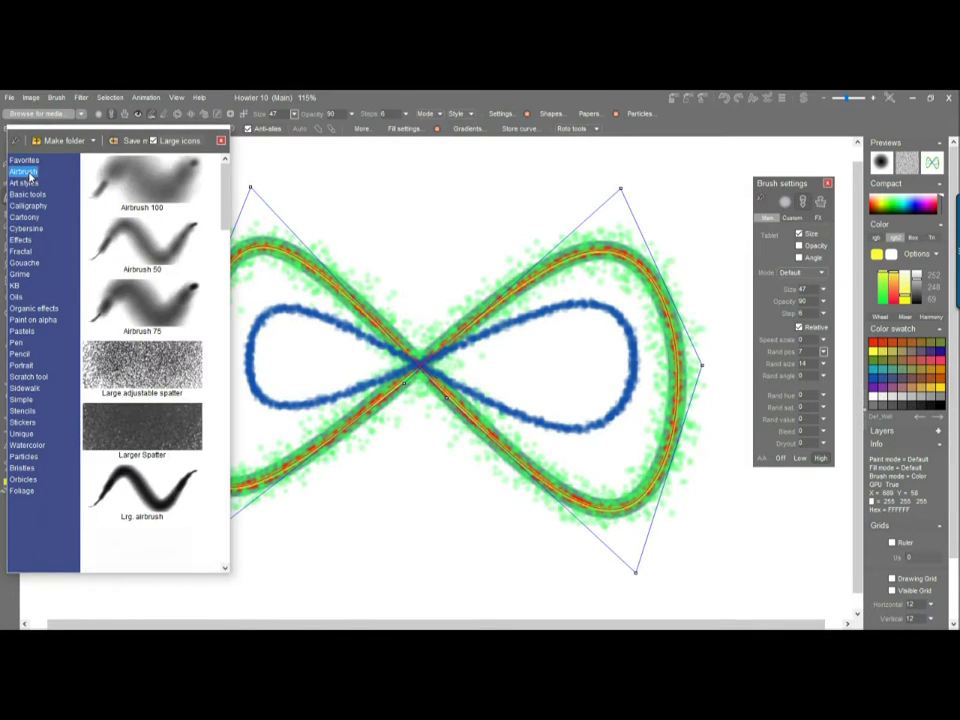
left_click(133, 357)
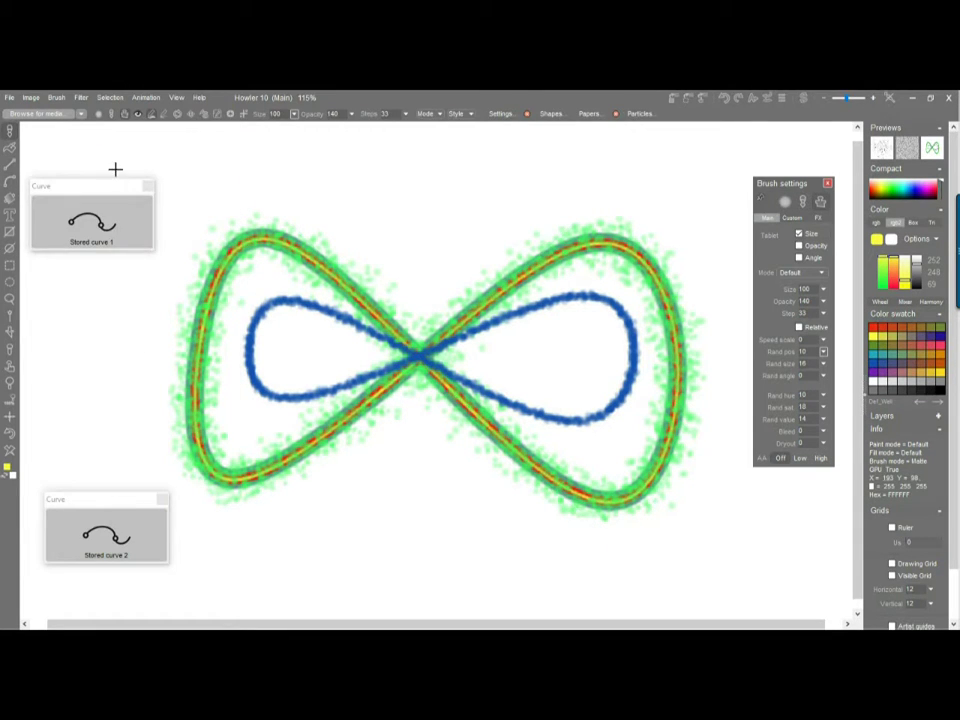
left_click(11, 177)
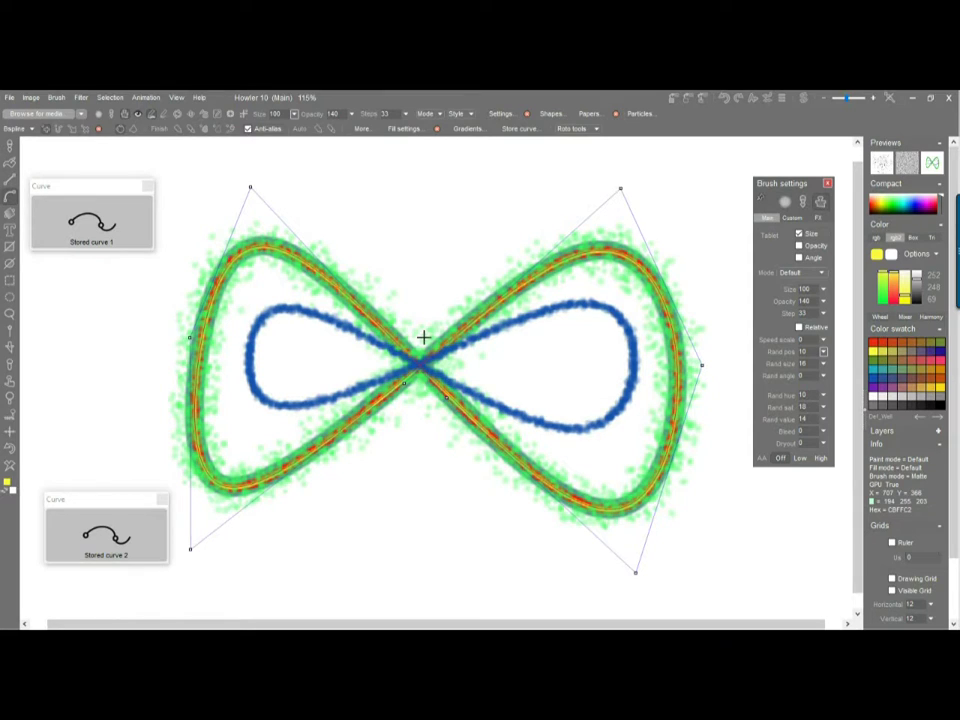
left_click(175, 133)
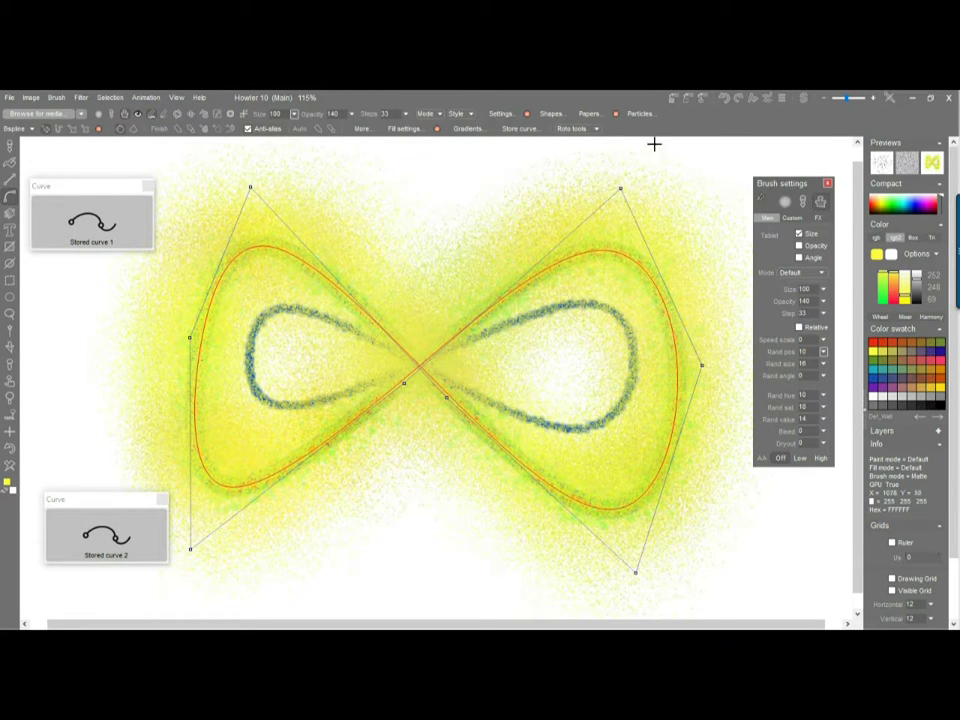
Partly fade the yellow spatter stroke with interactive undo, and move the Stored curve 1 box just above Stored curve 2.
left_click(768, 100)
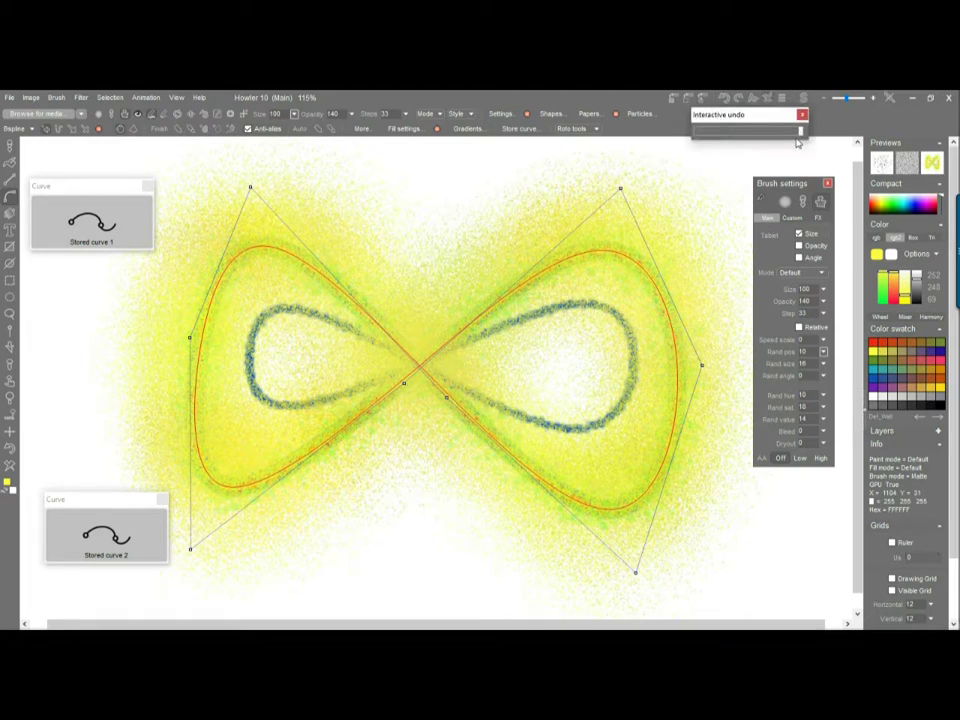
mouse_move(799, 133)
left_mouse_down()
mouse_move(697, 134)
mouse_move(803, 140)
mouse_move(774, 131)
mouse_move(797, 131)
mouse_move(753, 143)
mouse_move(767, 140)
left_mouse_up()
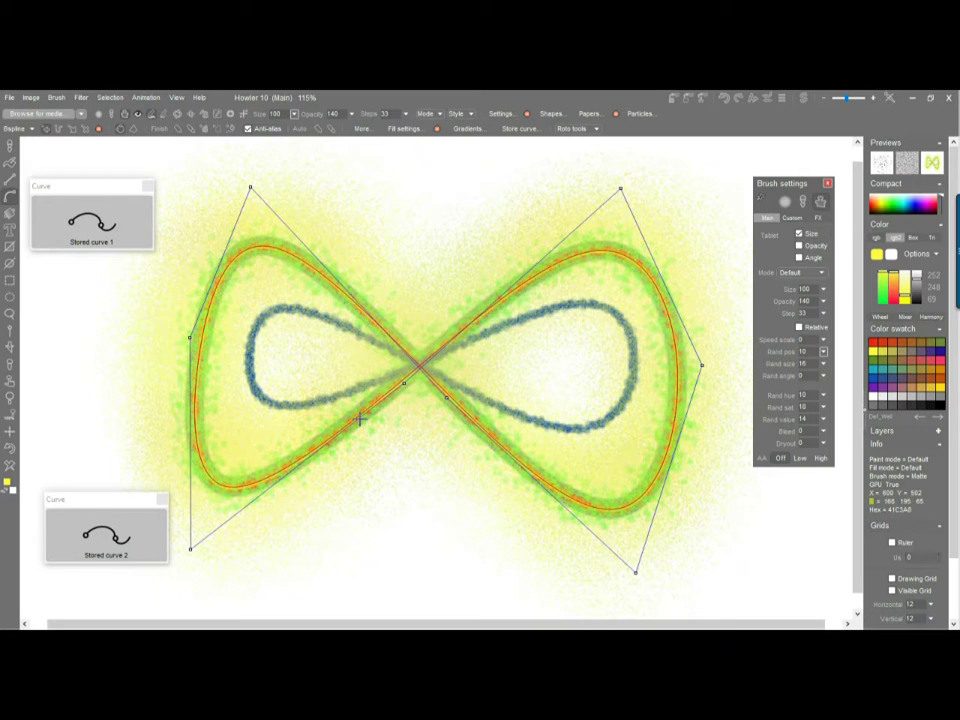
left_click_drag(139, 189, 110, 410)
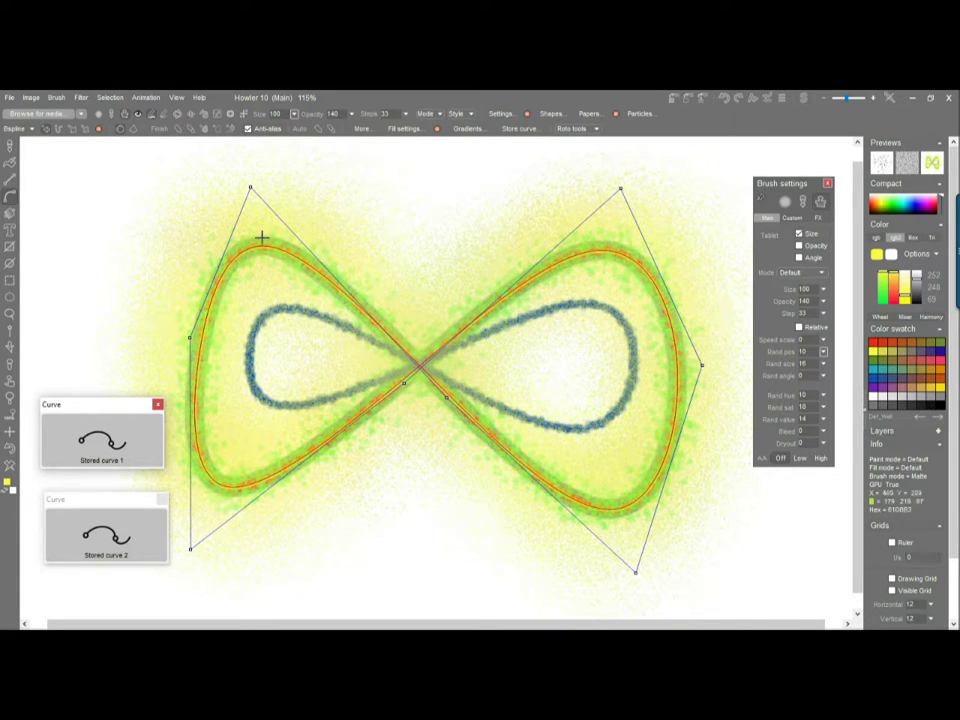
Stroke the large figure-eight with the checkered-ball Boingly brush from the Favorites.
left_click(36, 114)
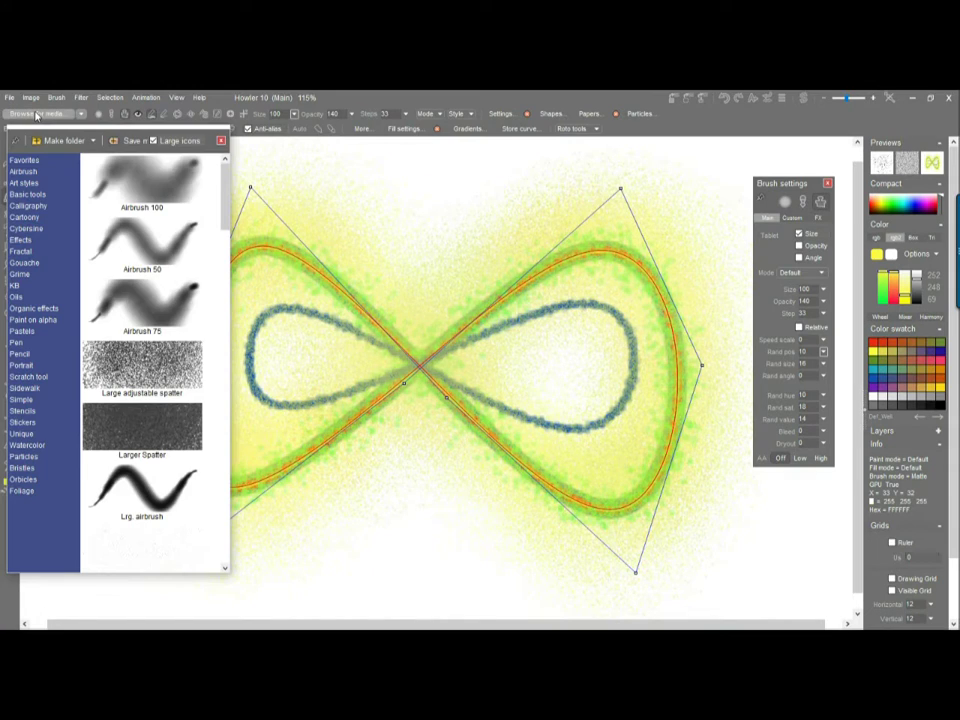
left_click(24, 160)
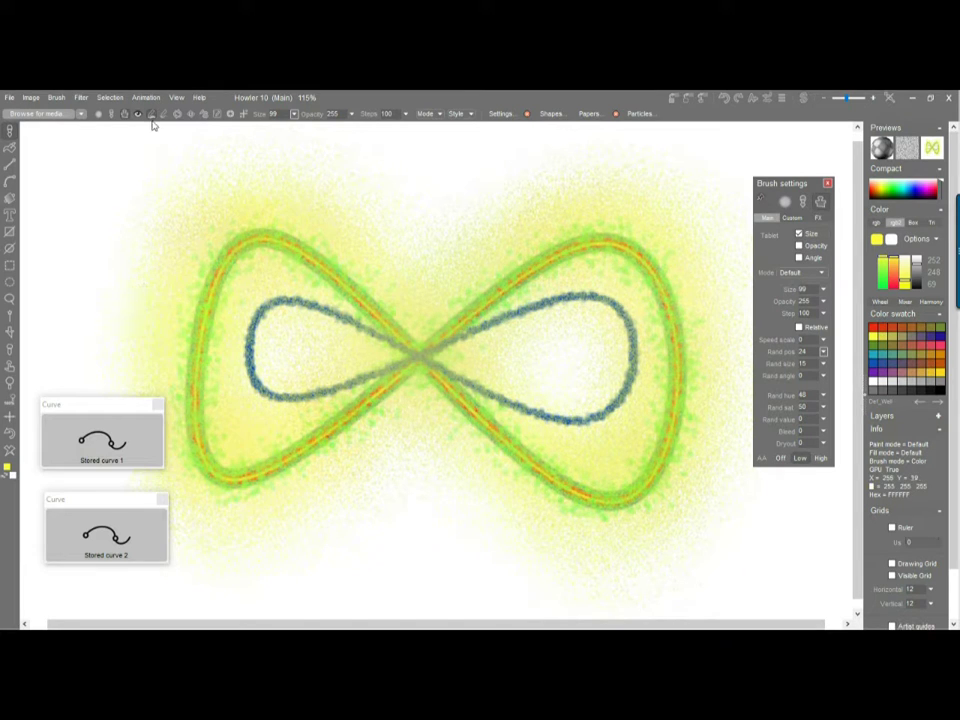
left_click(78, 452)
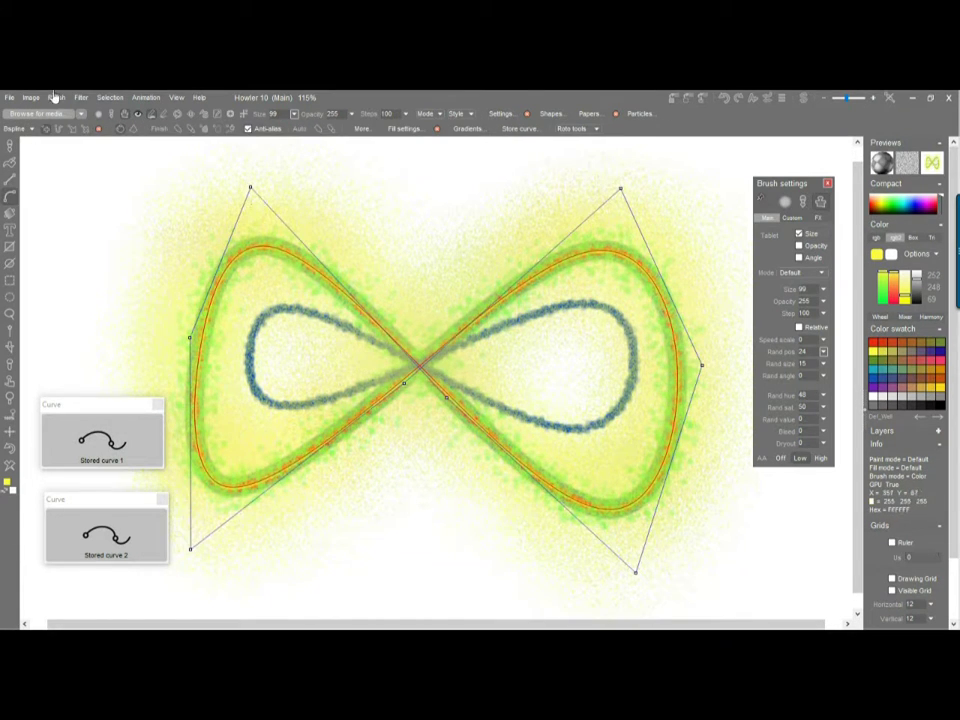
left_click(182, 130)
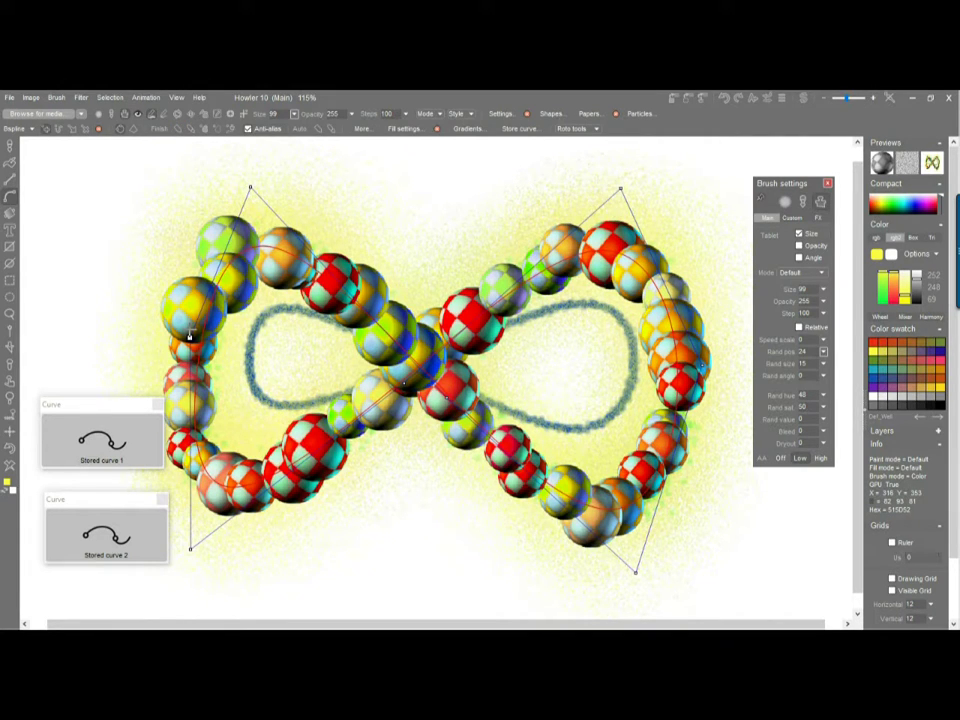
Choose the glossy orange tube brush from the brush library, try one freehand stroke across the canvas and undo it.
left_click(33, 115)
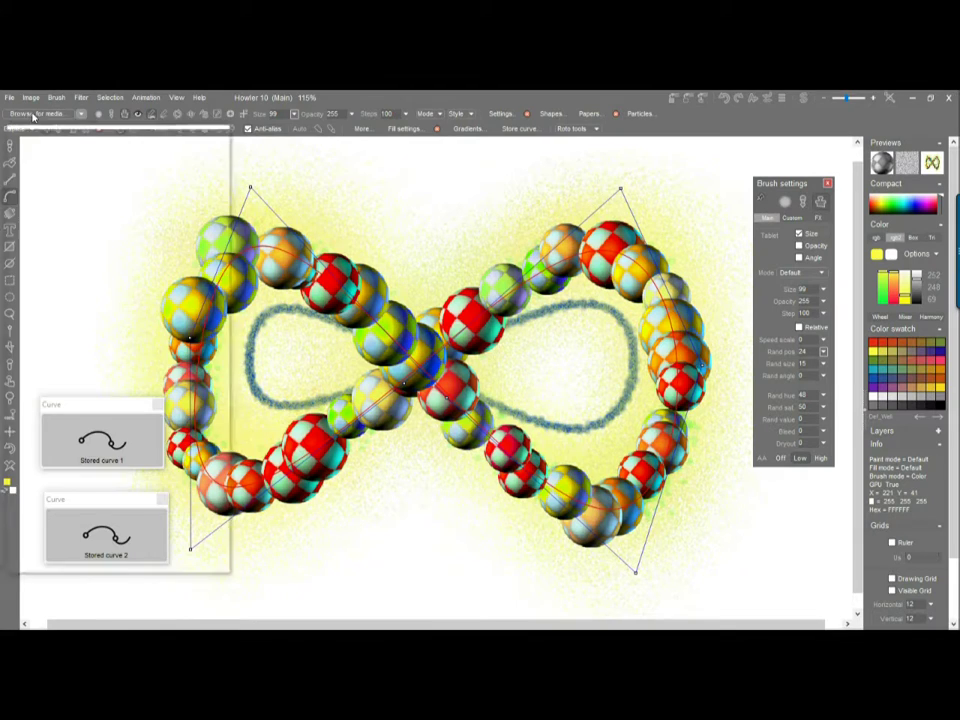
scroll(217, 452, "down", 1)
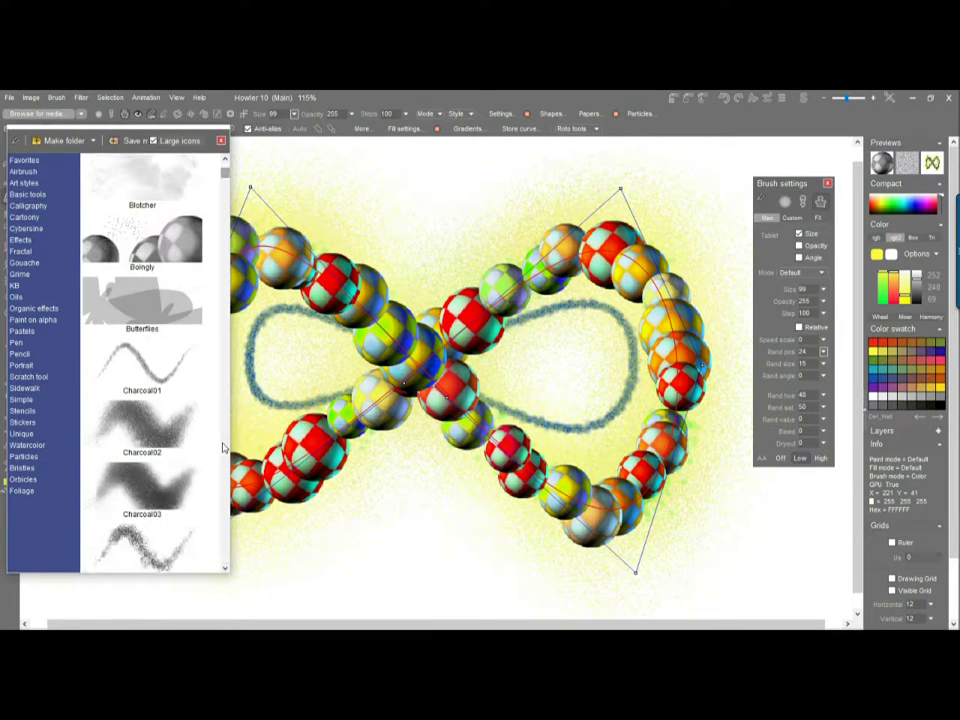
scroll(220, 450, "down", 1)
scroll(223, 447, "down", 2)
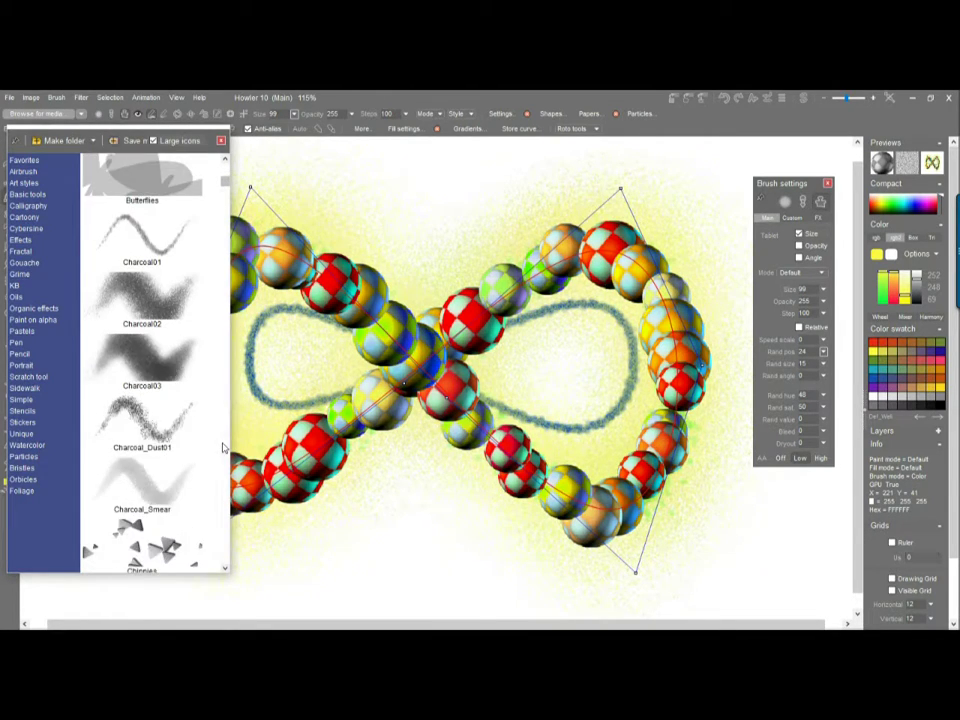
left_click_drag(230, 427, 885, 427)
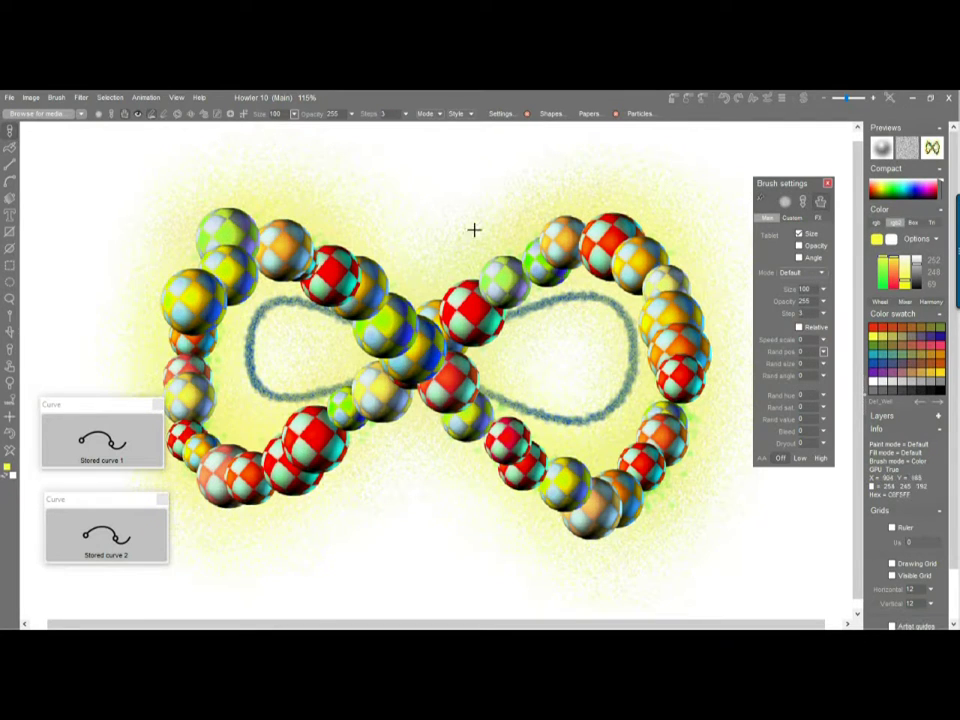
mouse_move(80, 180)
left_mouse_down()
mouse_move(291, 184)
mouse_move(533, 403)
left_mouse_up()
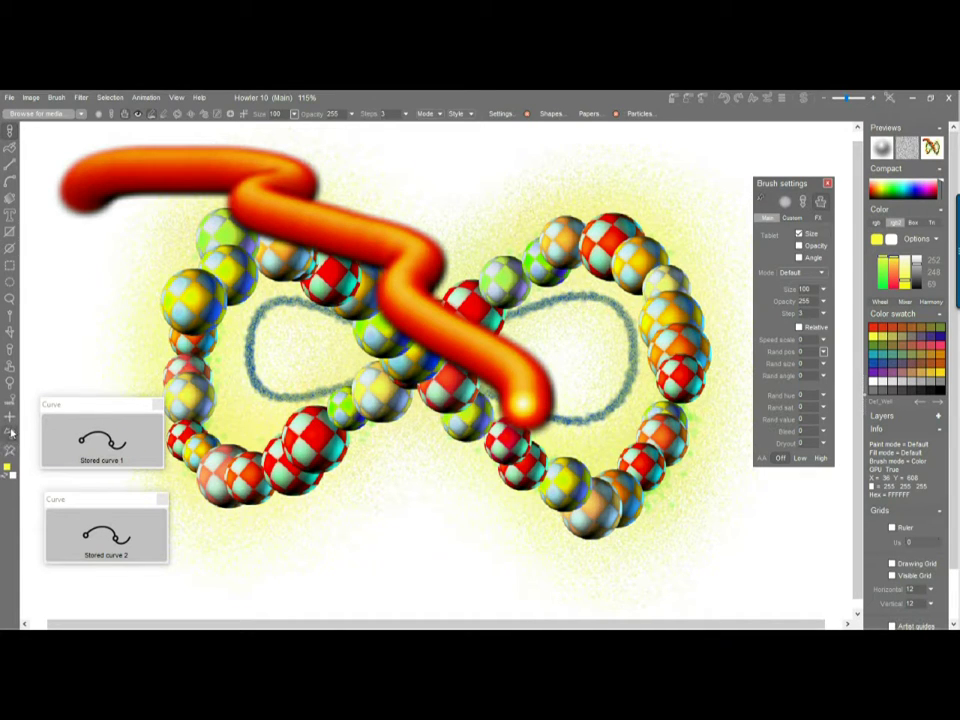
key("ctrl+z")
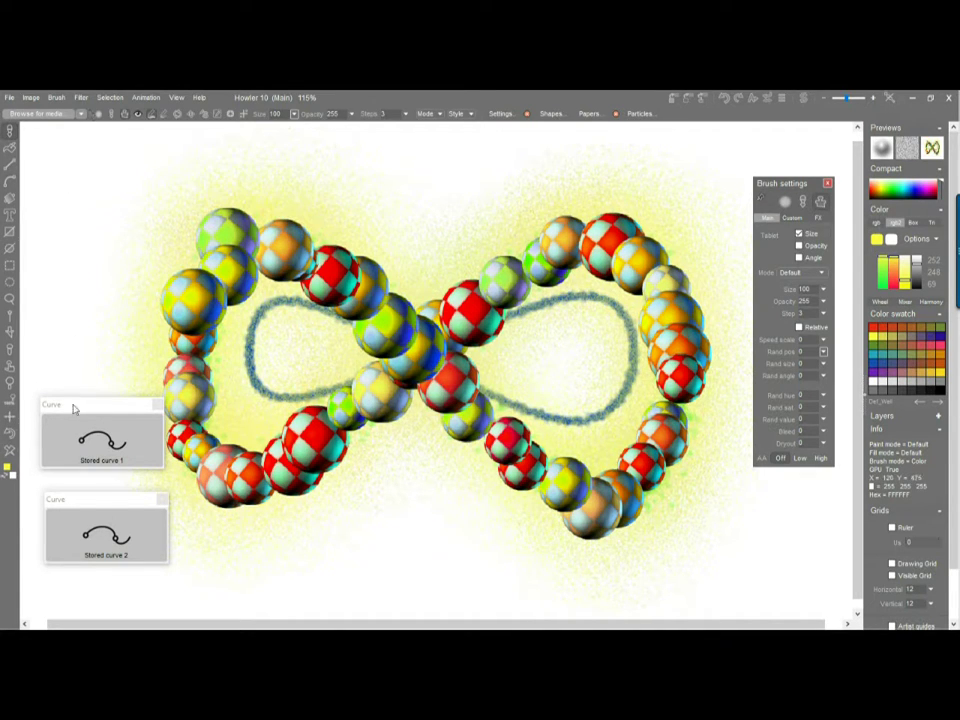
Stroke the large figure-eight with the orange tube brush and fill its two loops with plain yellow.
key("c")
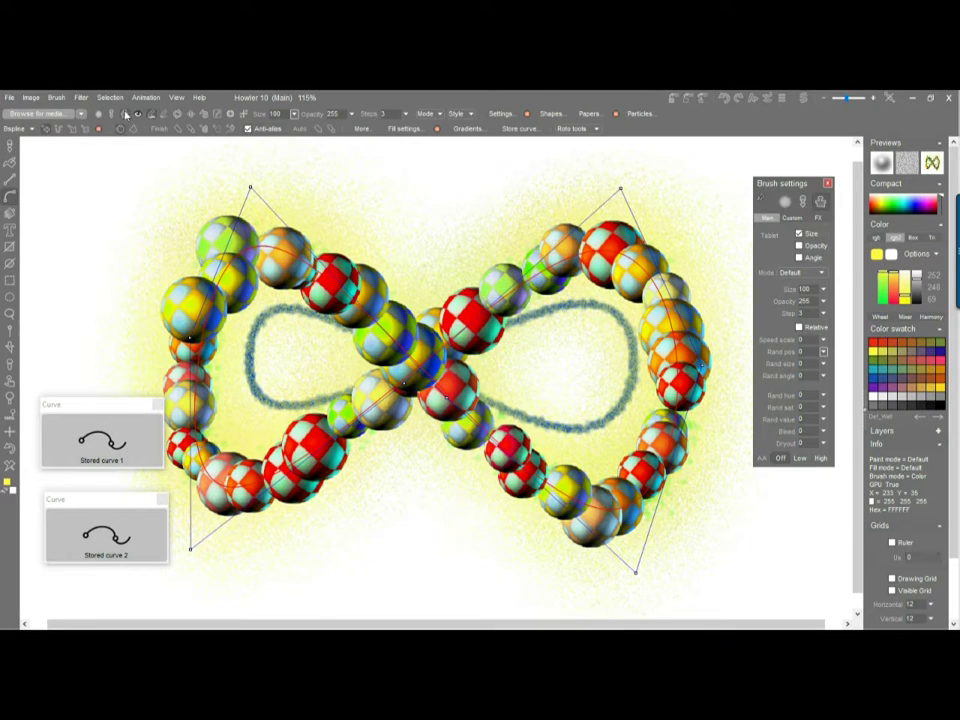
left_click(181, 133)
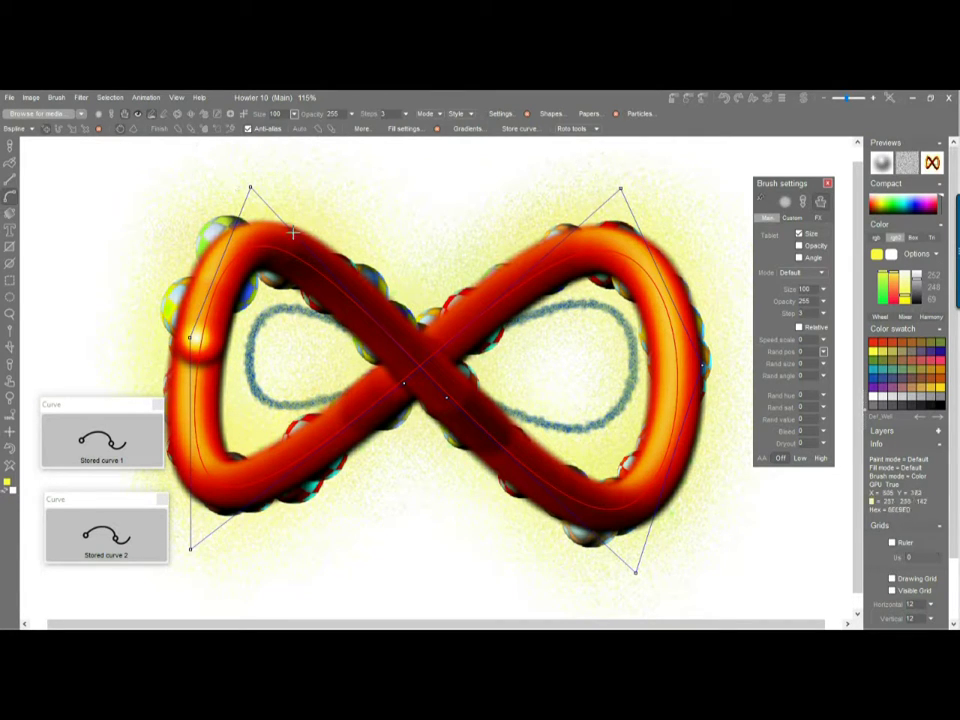
left_click(208, 130)
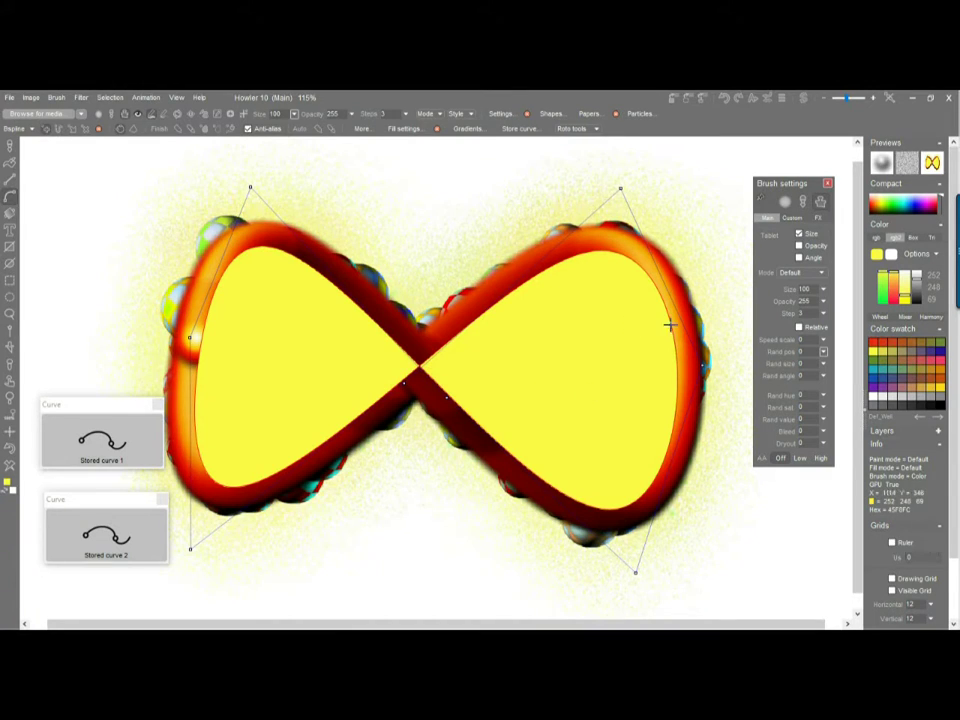
Switch the fill settings from plain color to Pattern fill and refill the figure-eight with the orange ball pattern.
left_click(420, 132)
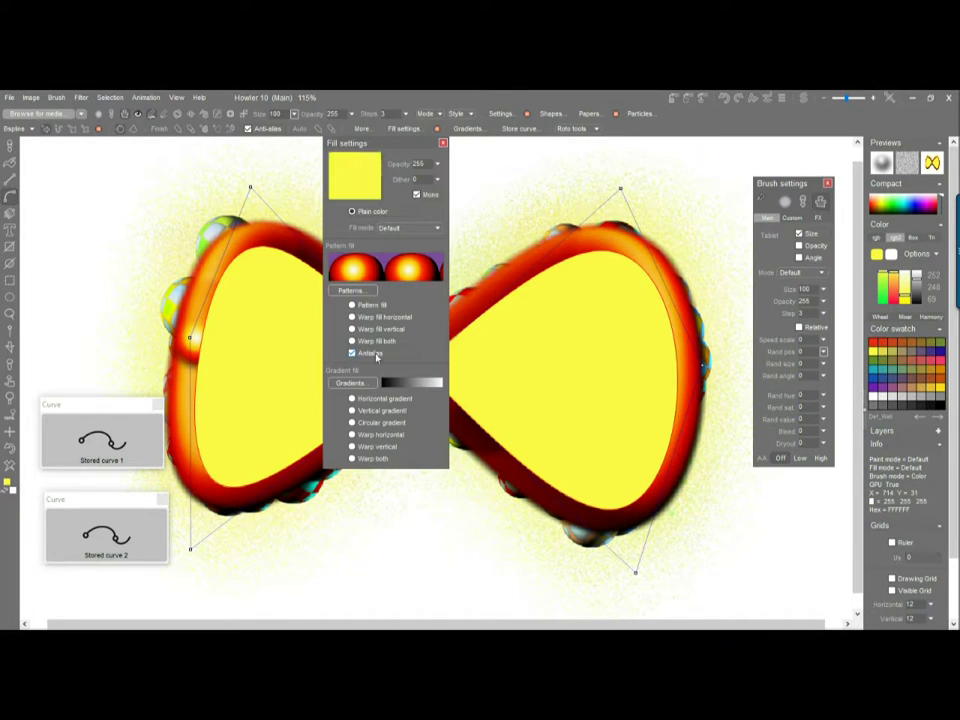
left_click(348, 288)
left_click(362, 270)
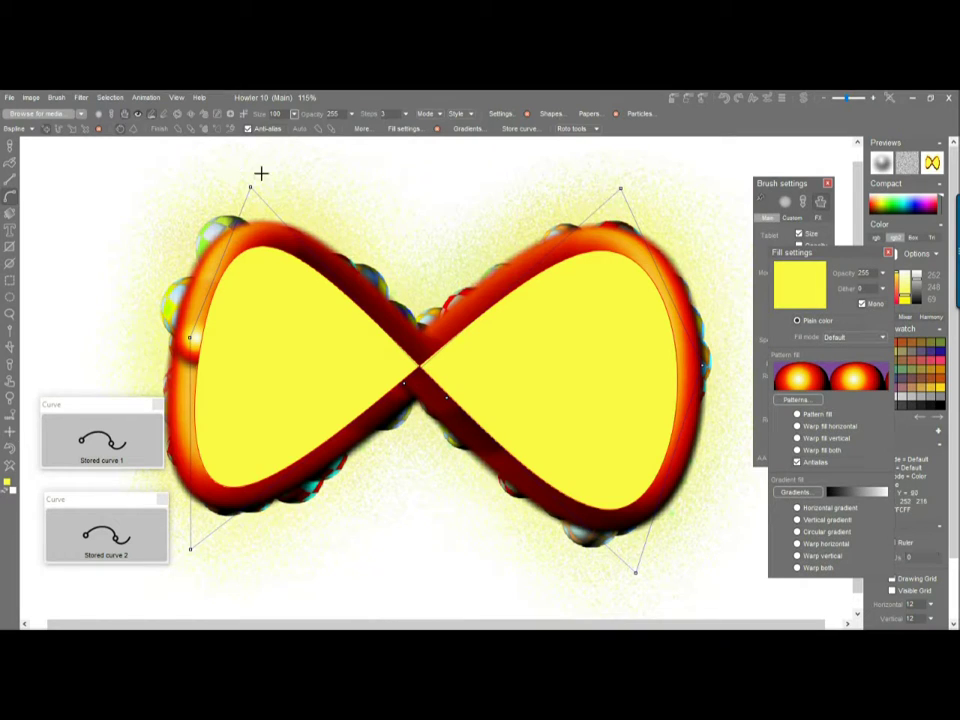
left_click_drag(826, 252, 643, 162)
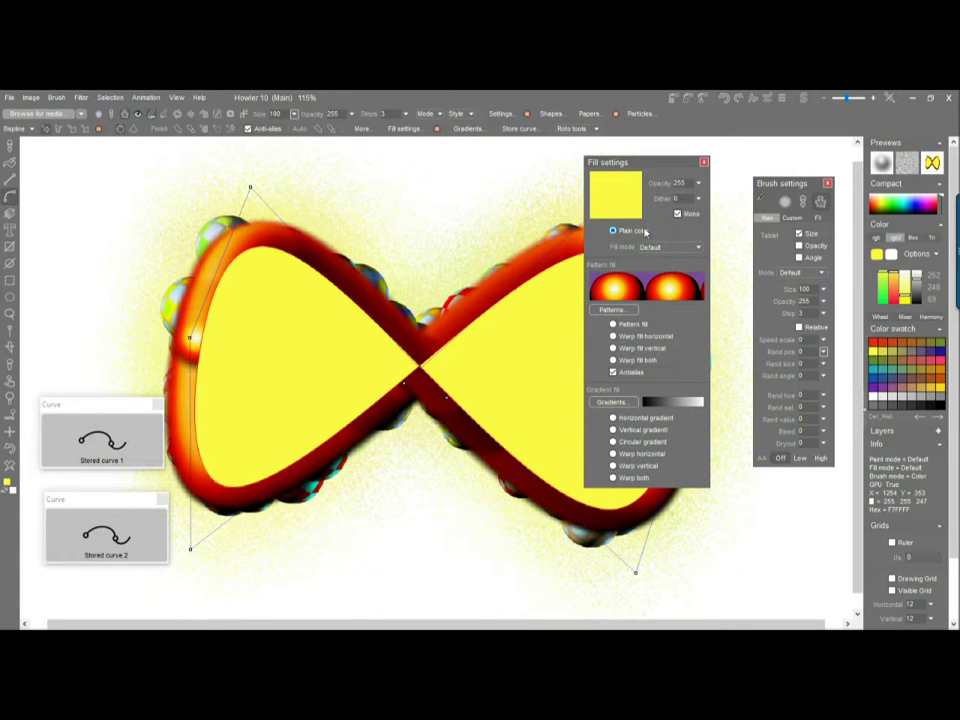
left_click(614, 324)
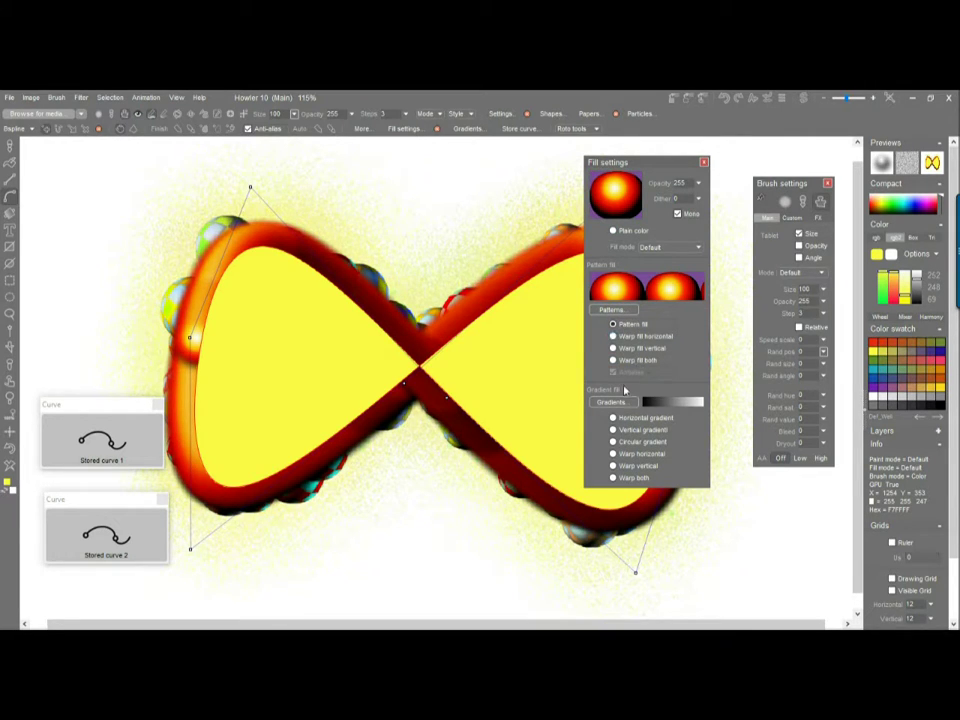
mouse_move(664, 166)
left_mouse_down()
mouse_move(810, 276)
mouse_move(804, 260)
left_mouse_up()
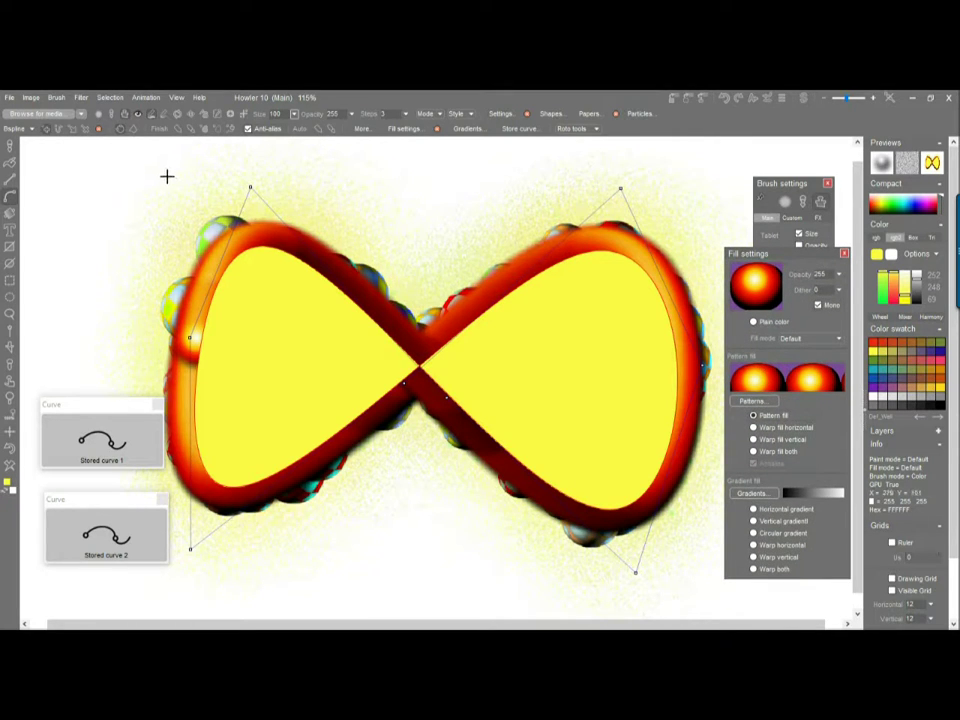
left_click(205, 131)
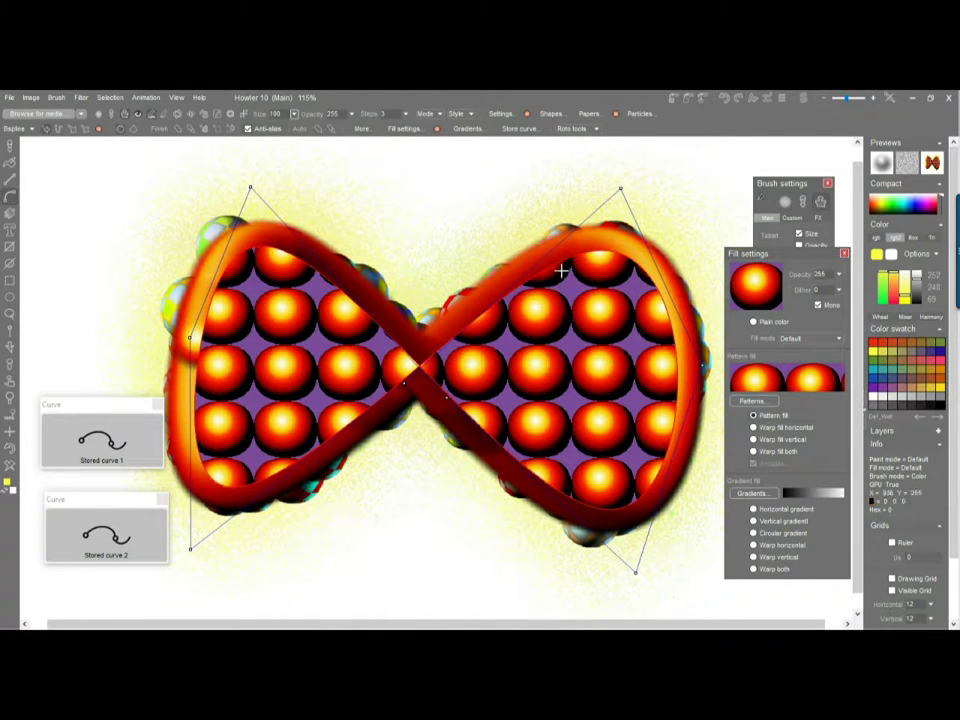
Add the large figure-eight to the selection, recall Stored curve 2, and subtract its smaller figure-eight from the selection.
left_click(221, 131)
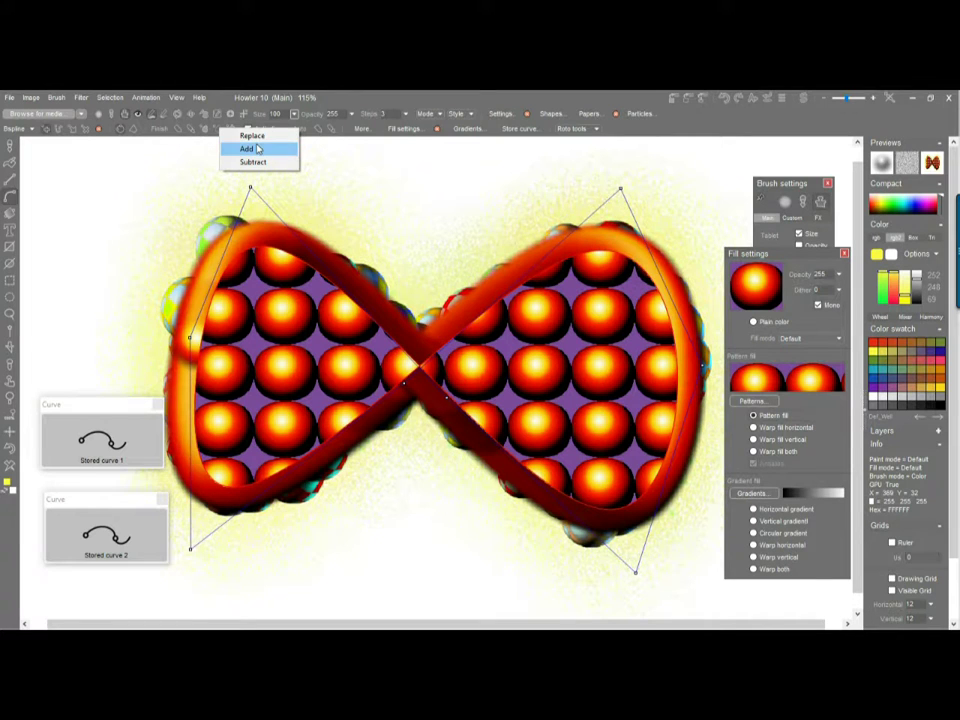
left_click(250, 148)
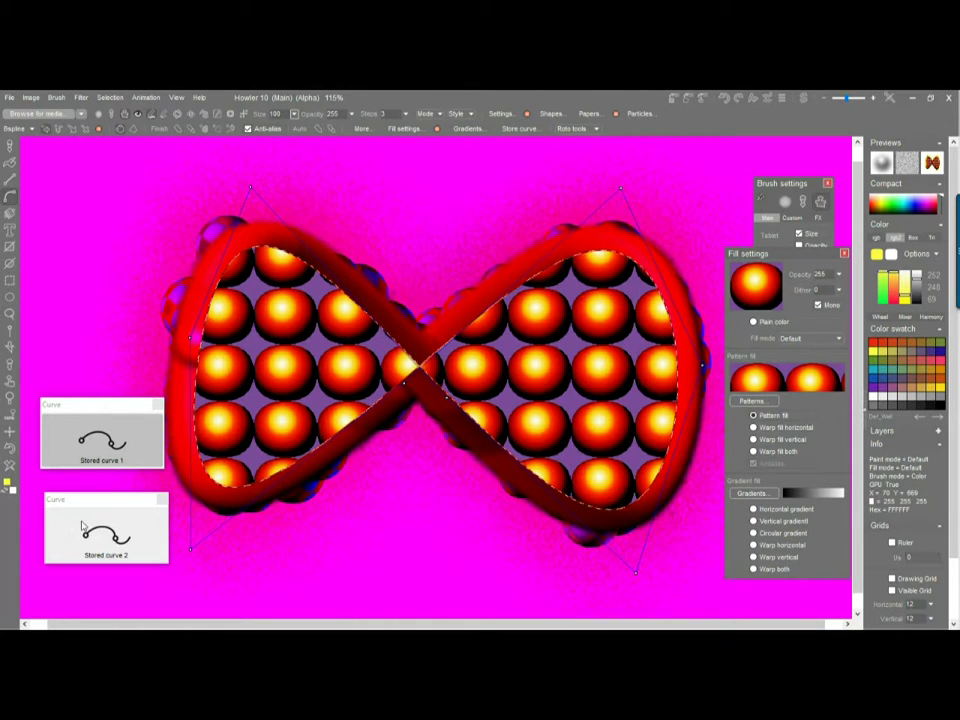
left_click(219, 131)
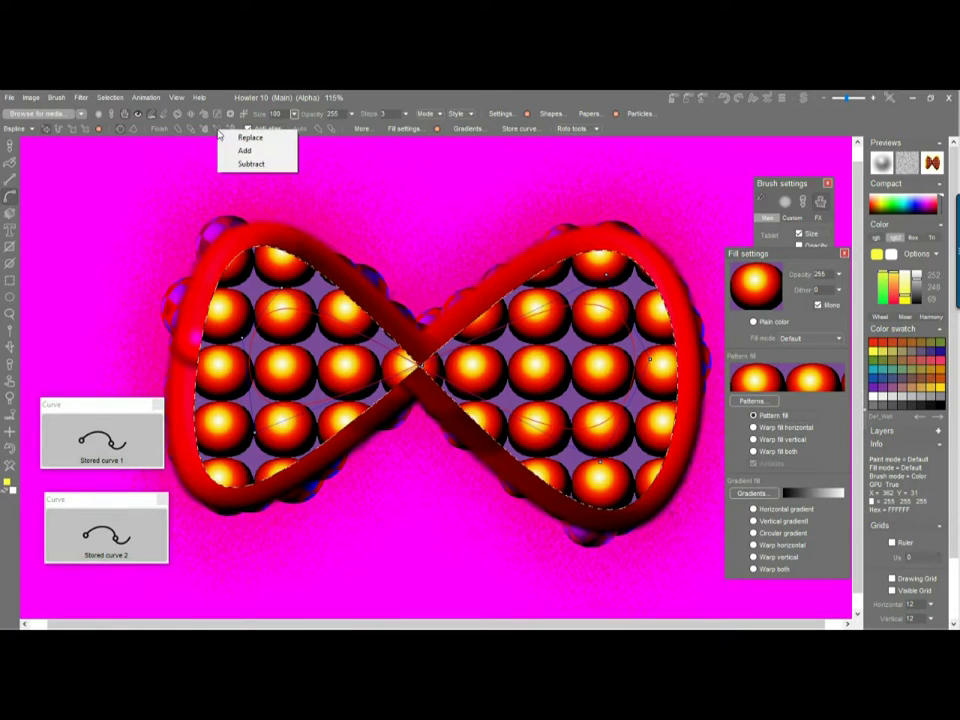
left_click(262, 165)
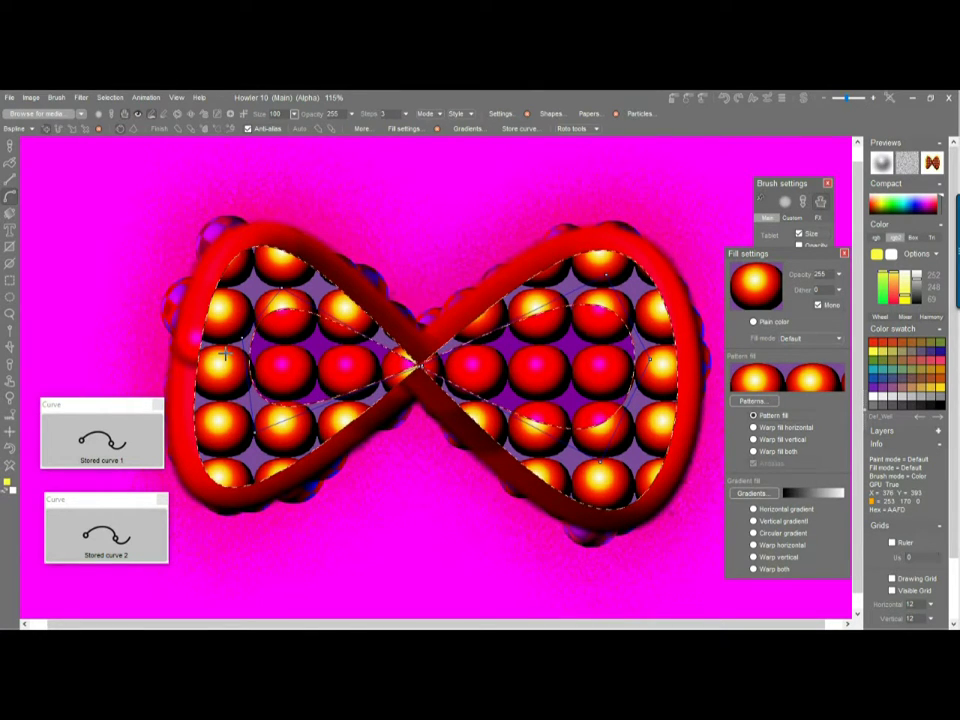
Store the figure-eight ring selection as an alpha copy, enlarge its preview window and minimize it.
left_click(110, 97)
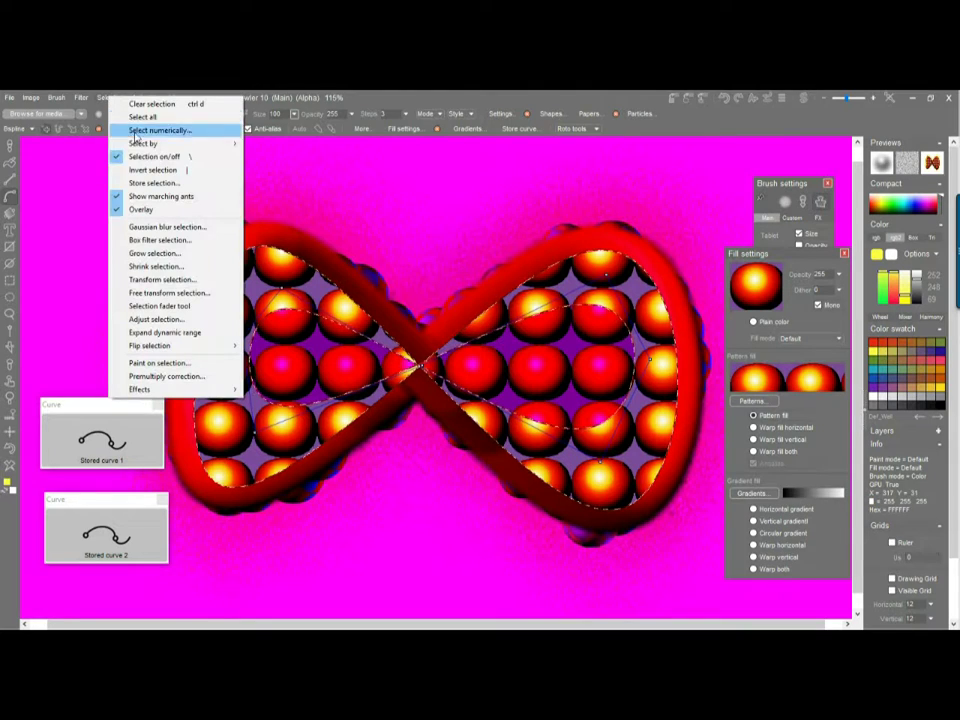
left_click(140, 183)
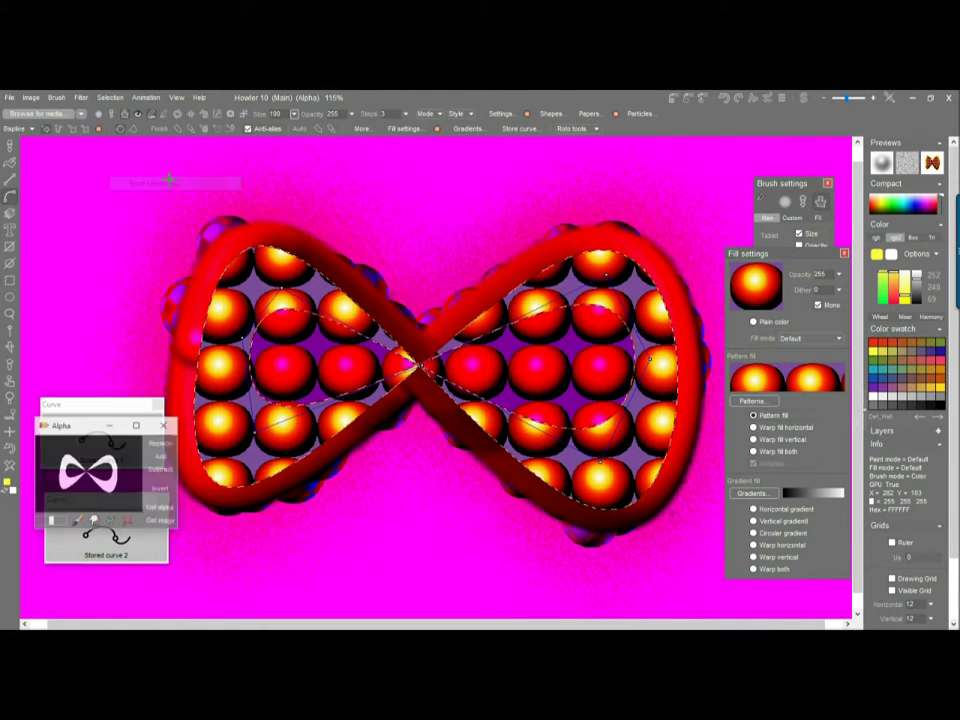
left_click_drag(83, 425, 83, 163)
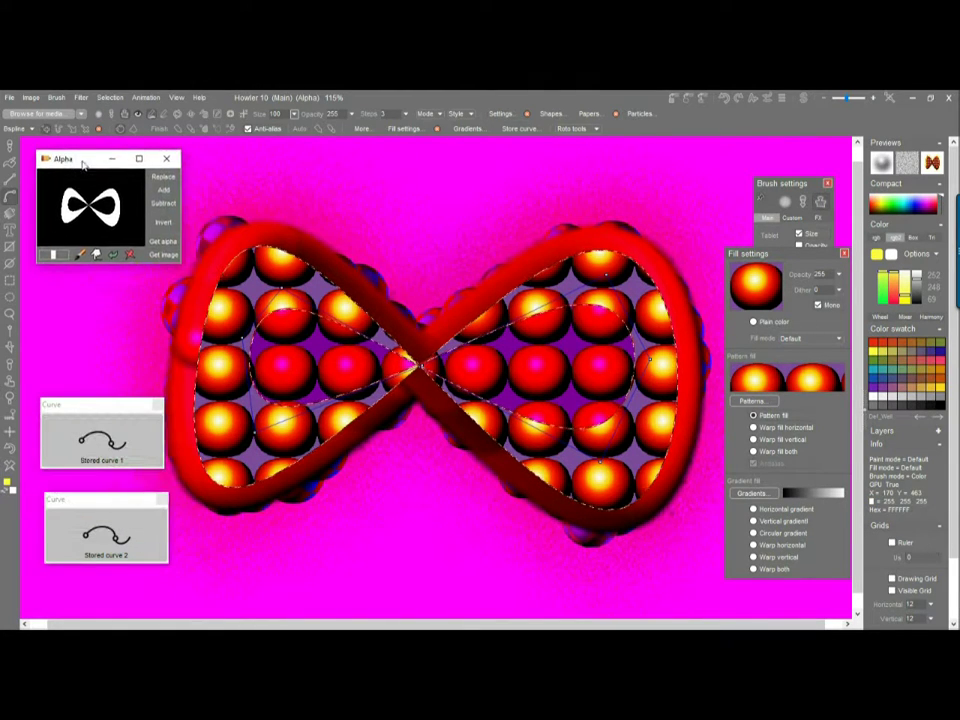
left_click_drag(182, 266, 212, 287)
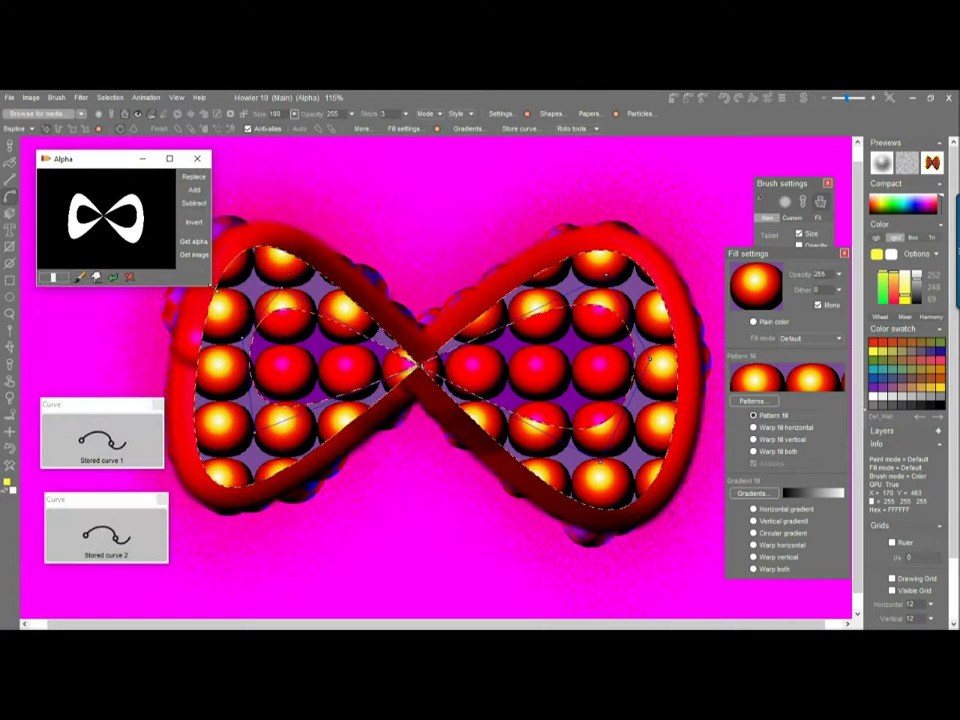
left_click(143, 161)
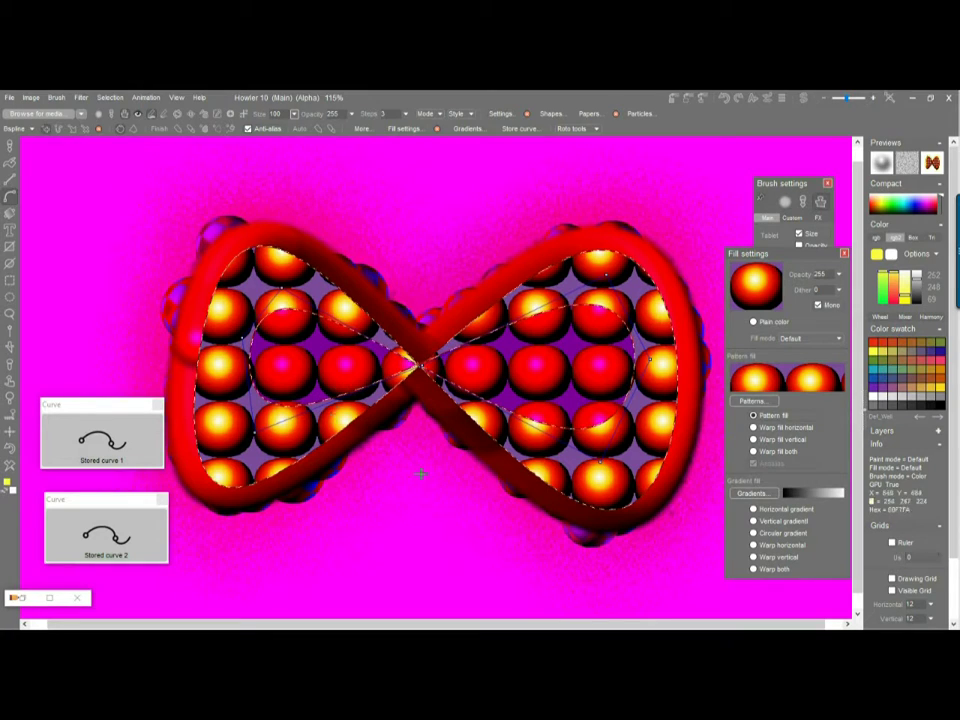
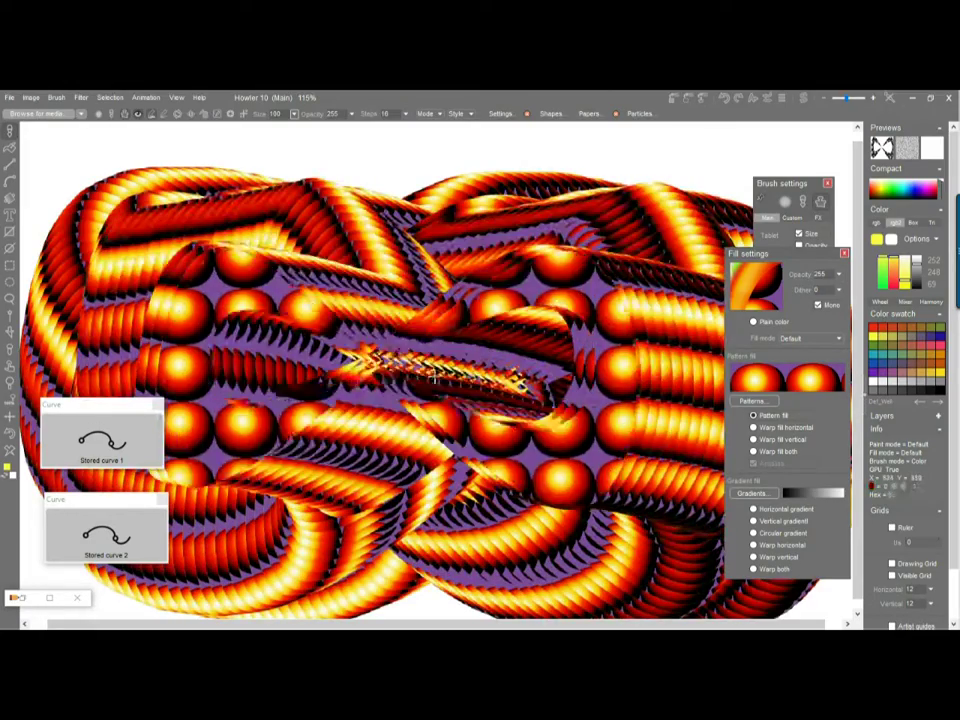
Undo the canvas clearing and the test strokes, and store a managed copy of the figure-eight ring brush as a minimized thumbnail.
left_click(6, 433)
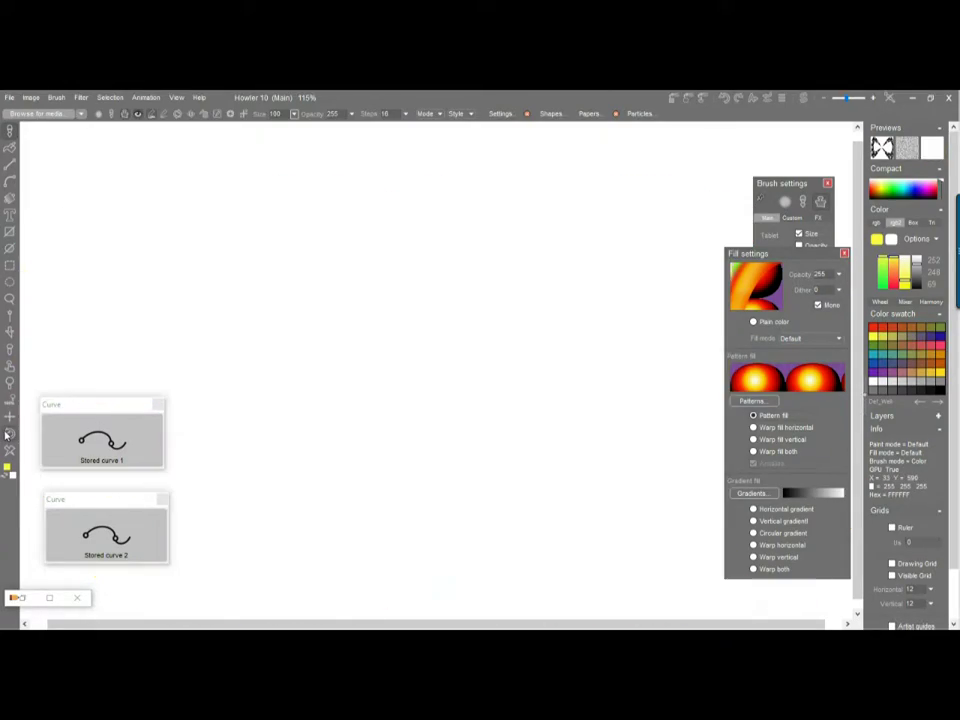
key("ctrl+z")
mouse_move(40, 140)
left_mouse_down()
mouse_move(133, 96)
mouse_move(100, 97)
left_mouse_up()
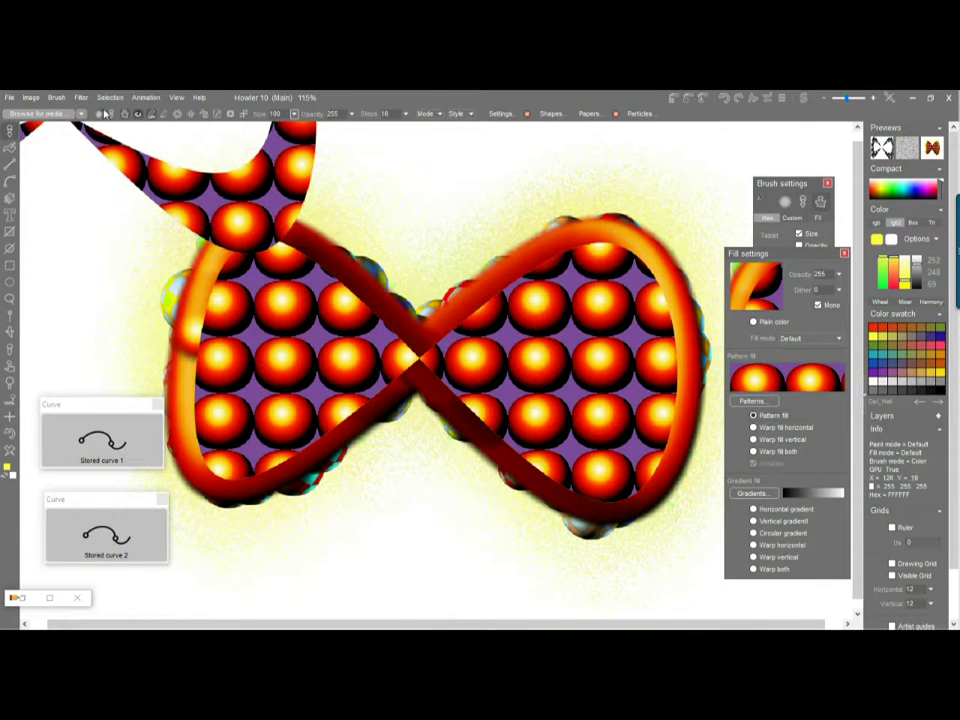
left_click(57, 97)
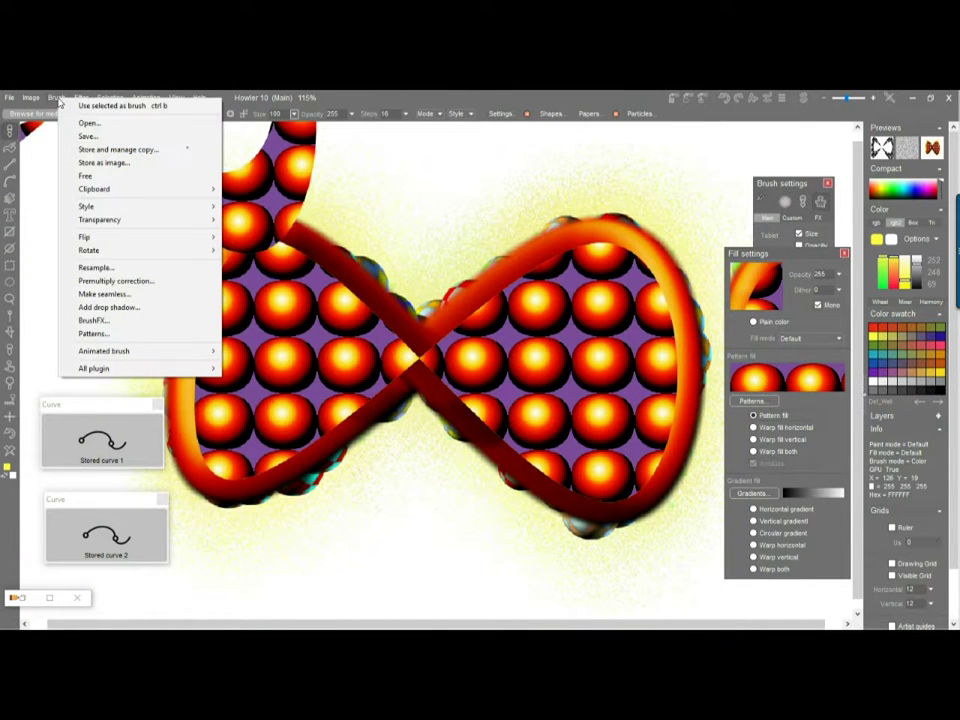
left_click(111, 150)
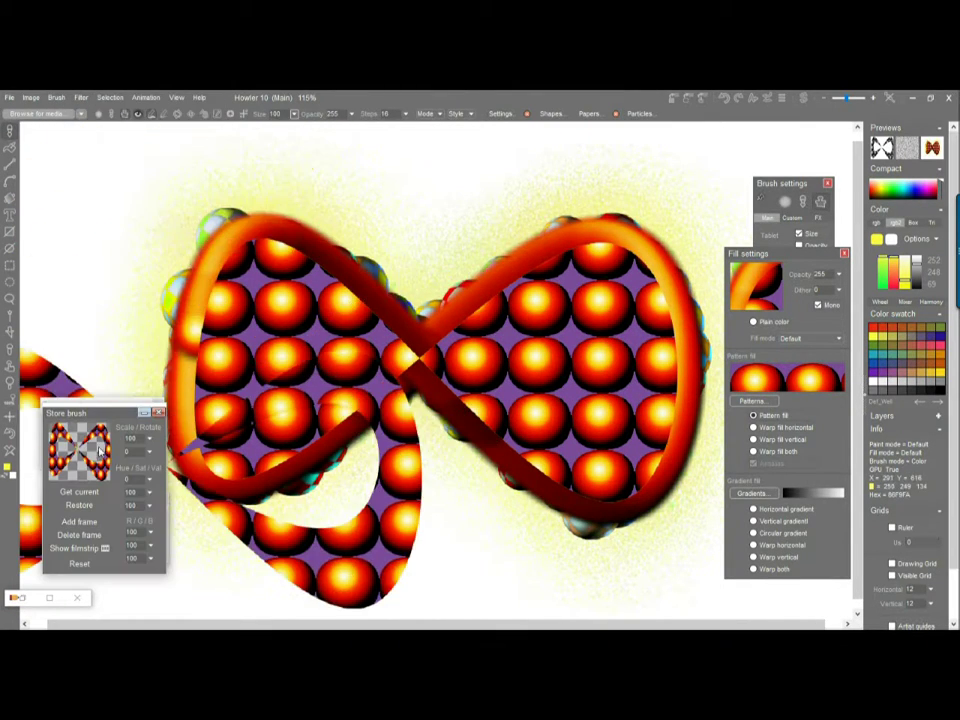
left_click(150, 414)
key("ctrl+z")
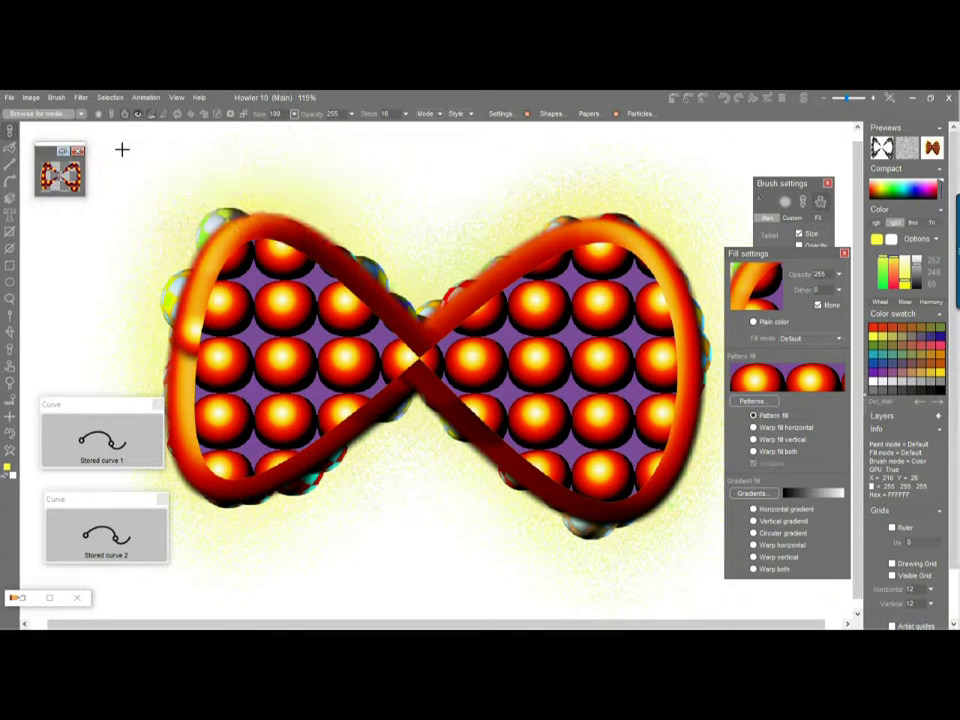
Turn the figure-eight ring selection back on and invert it.
left_click(7, 325)
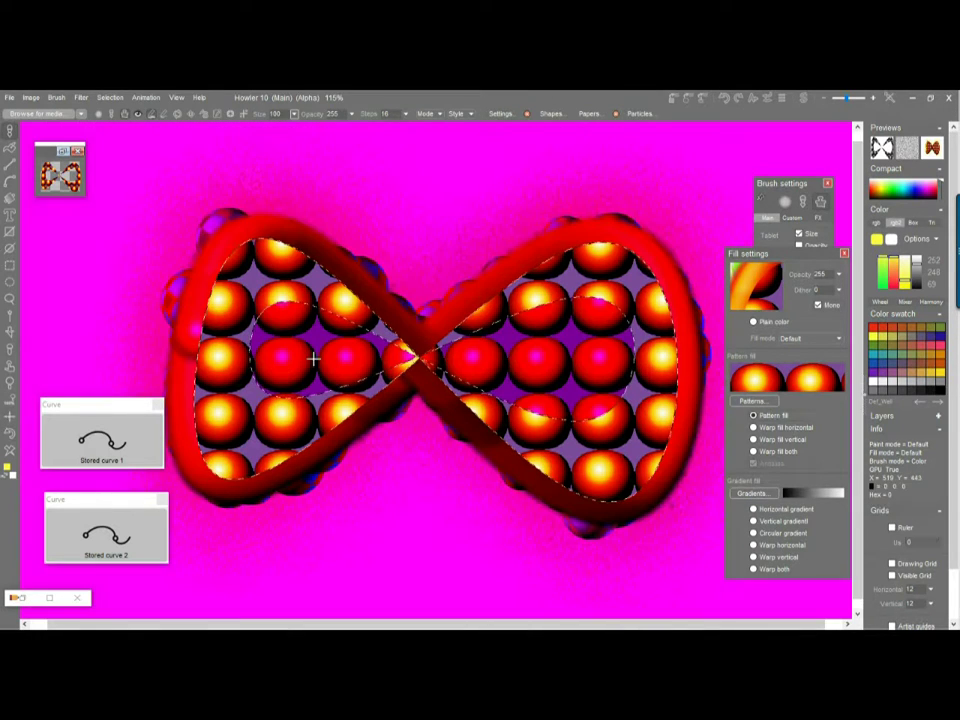
left_click(108, 98)
mouse_move(167, 347)
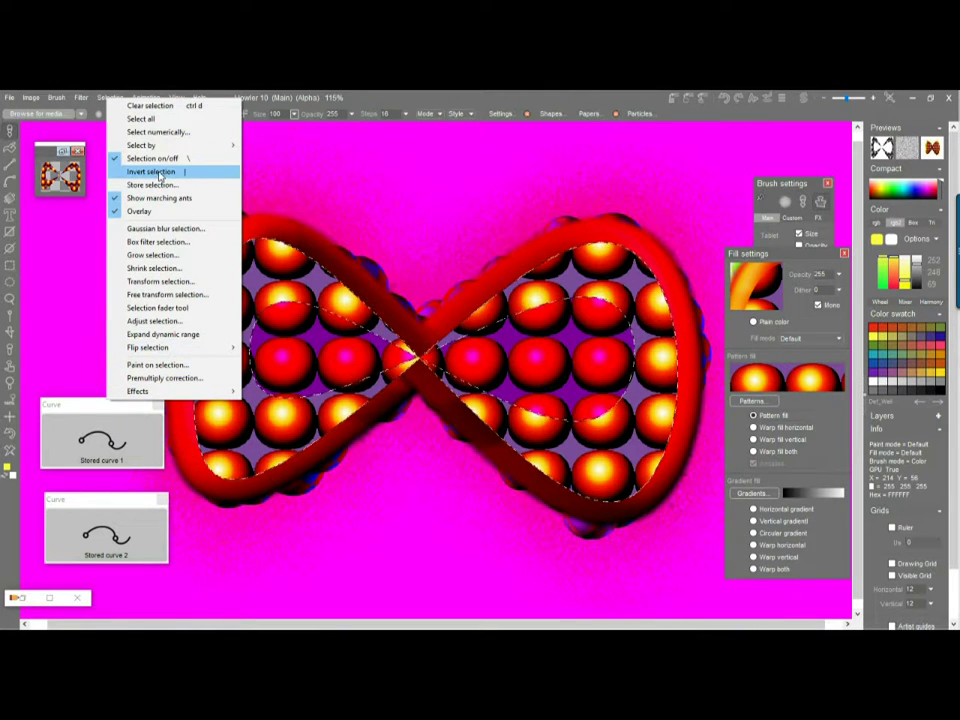
left_click(160, 173)
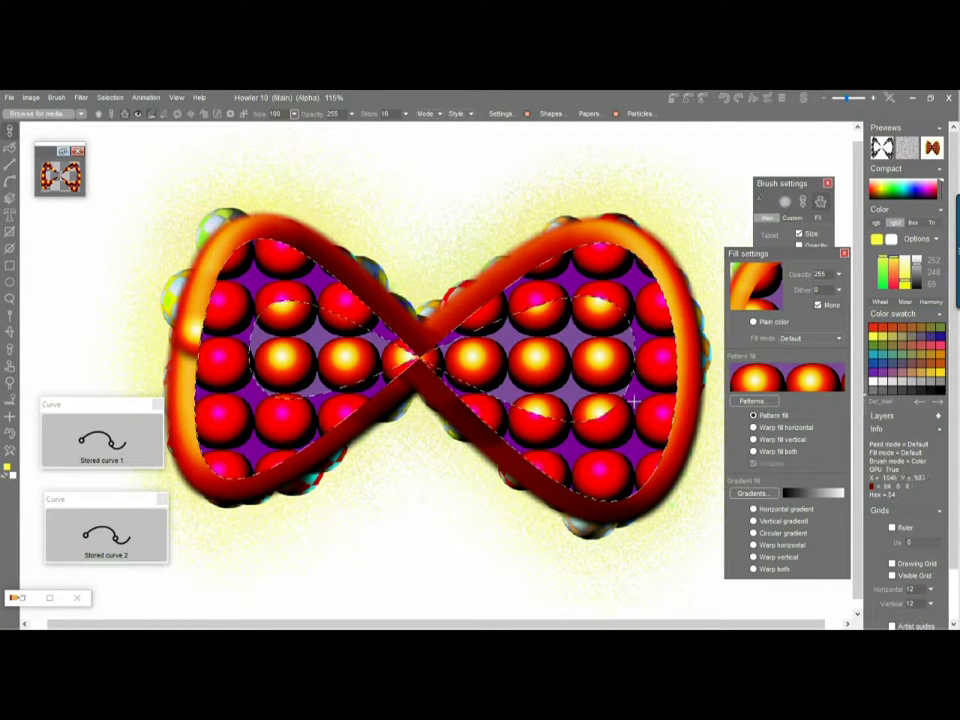
Darken the inverted selection with the Value adjustment, setting Value to 47.
left_click(108, 97)
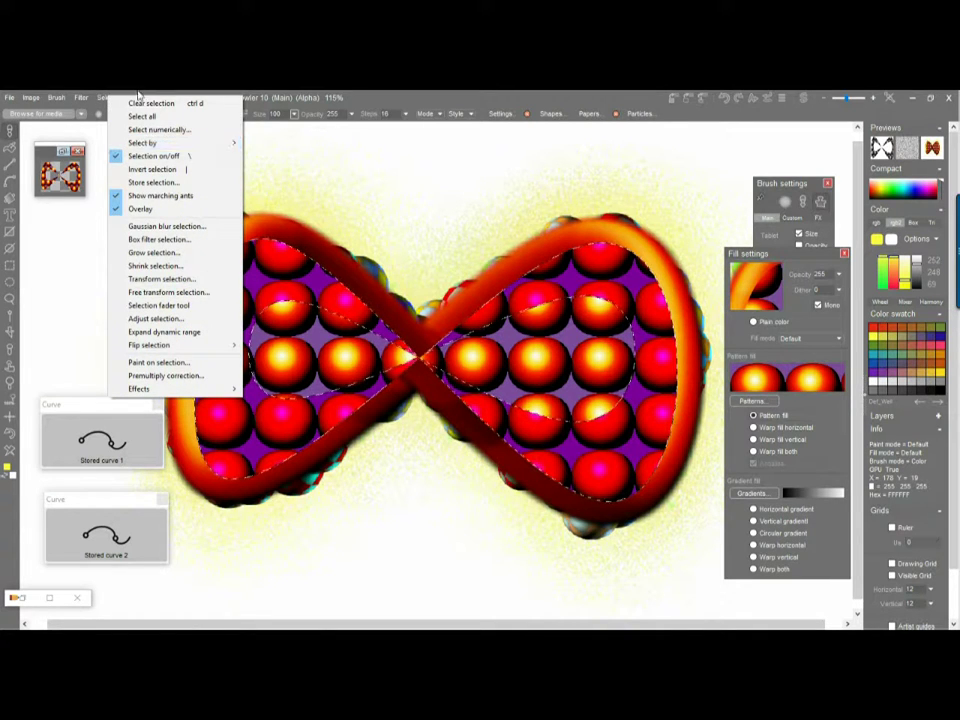
key("Escape")
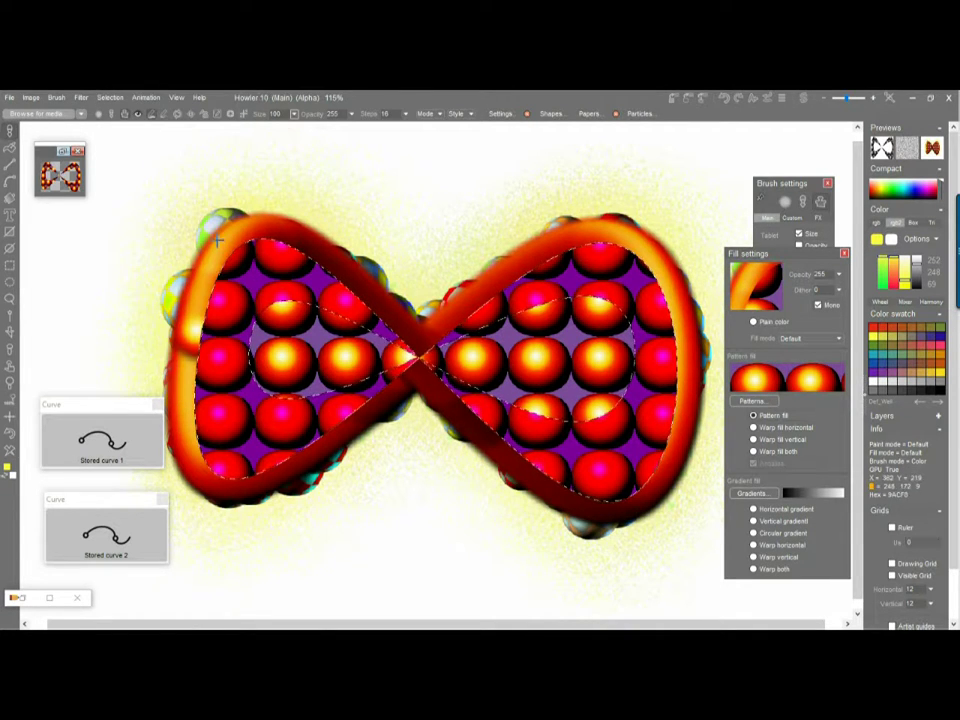
left_click(82, 97)
mouse_move(125, 123)
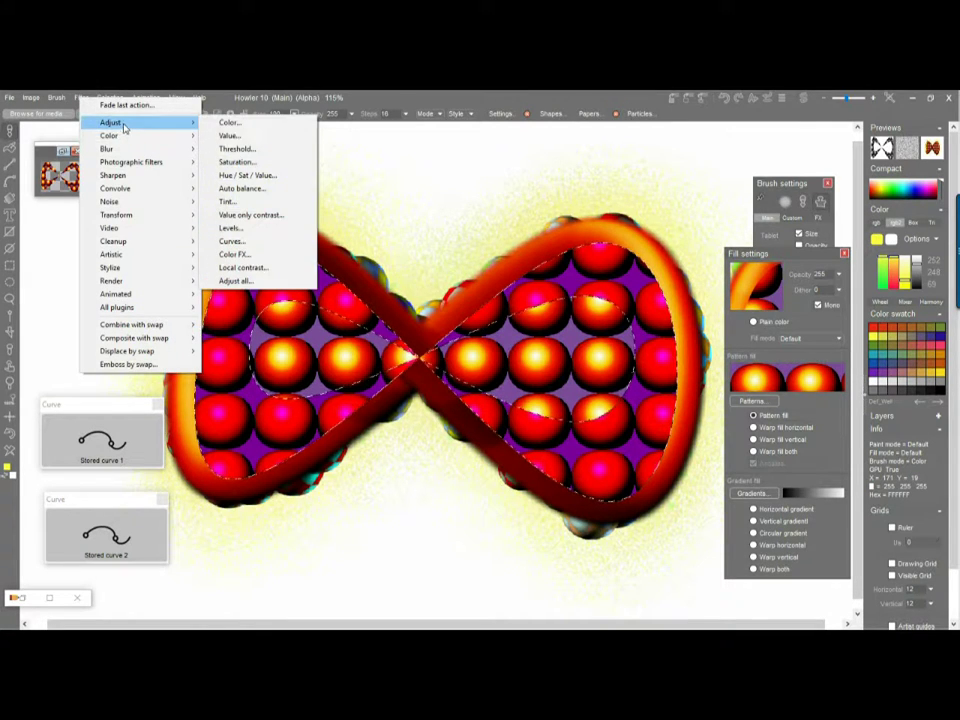
left_click(283, 138)
left_click_drag(572, 330, 557, 329)
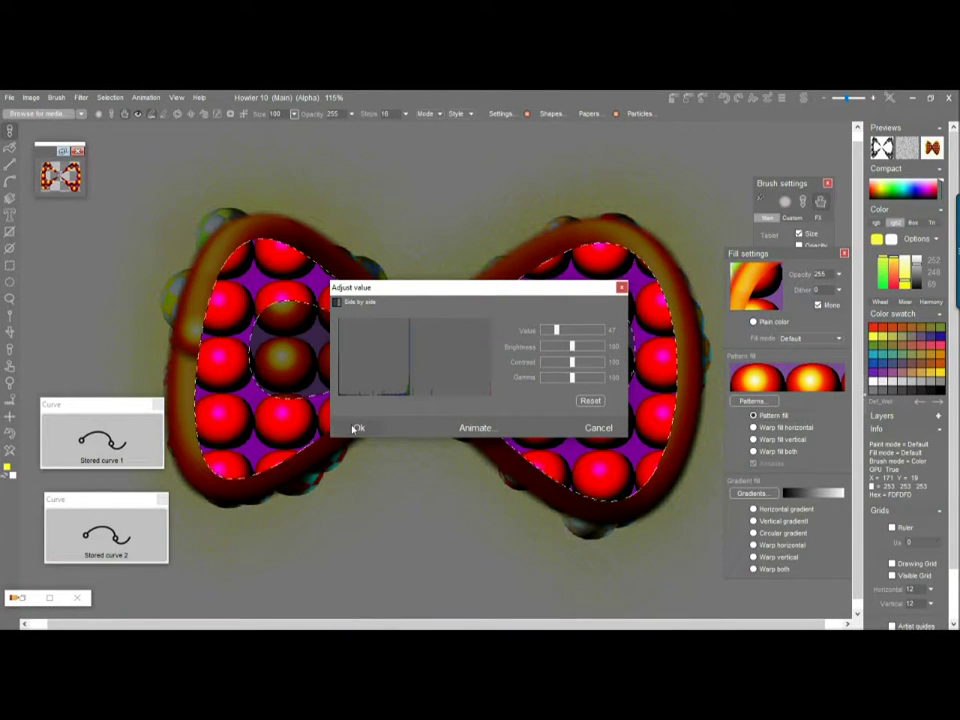
left_click(355, 428)
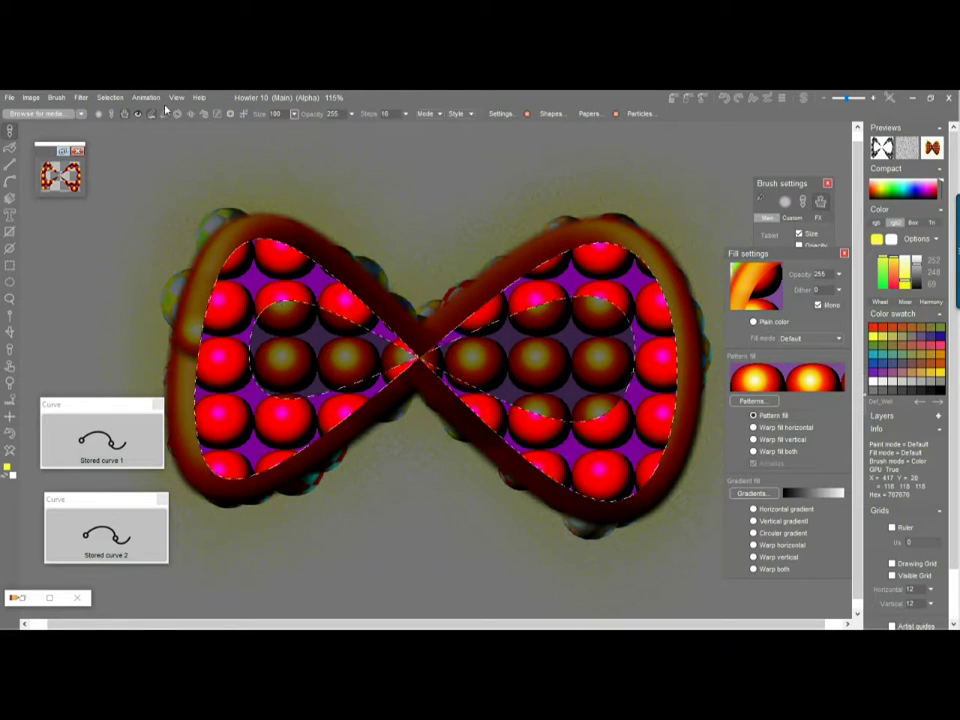
Emboss the image by the selection with a smoothness of 34, and clear the selection.
left_click(110, 97)
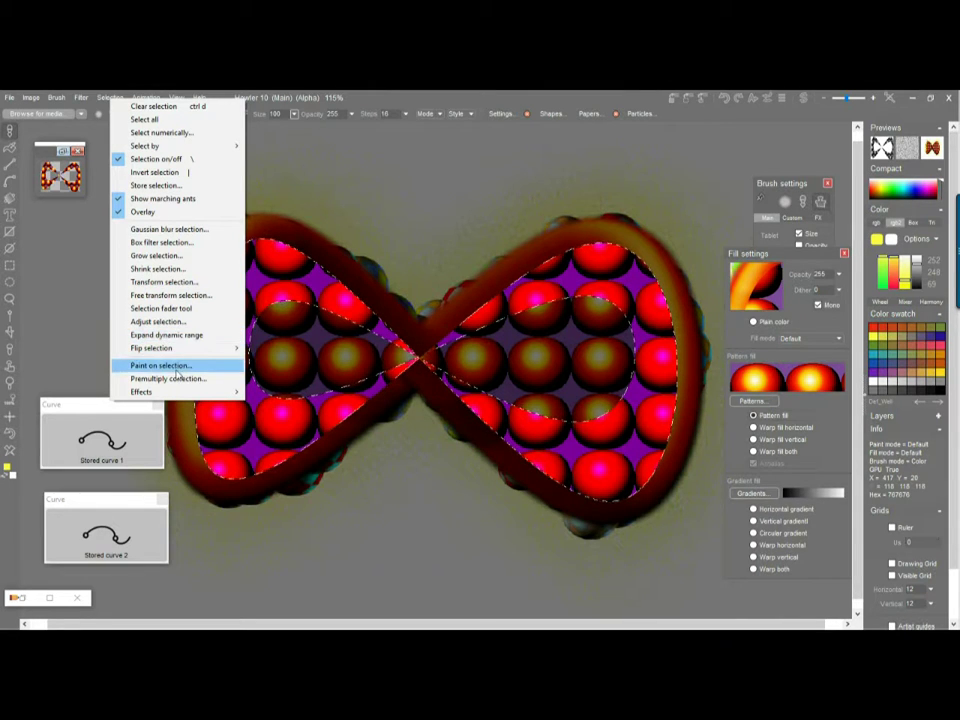
mouse_move(141, 391)
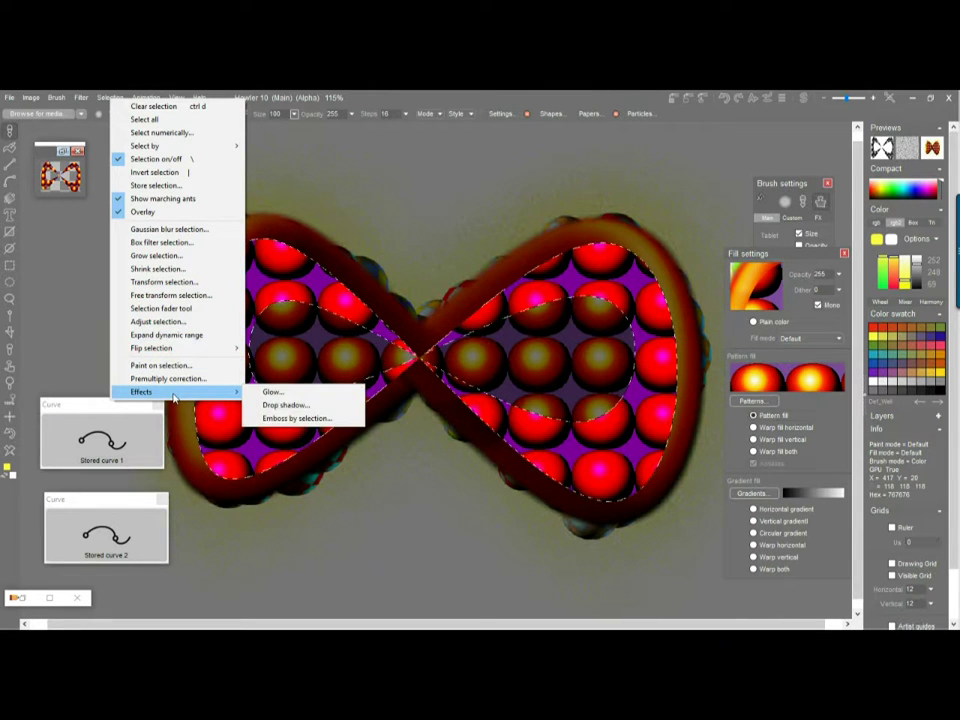
left_click(298, 419)
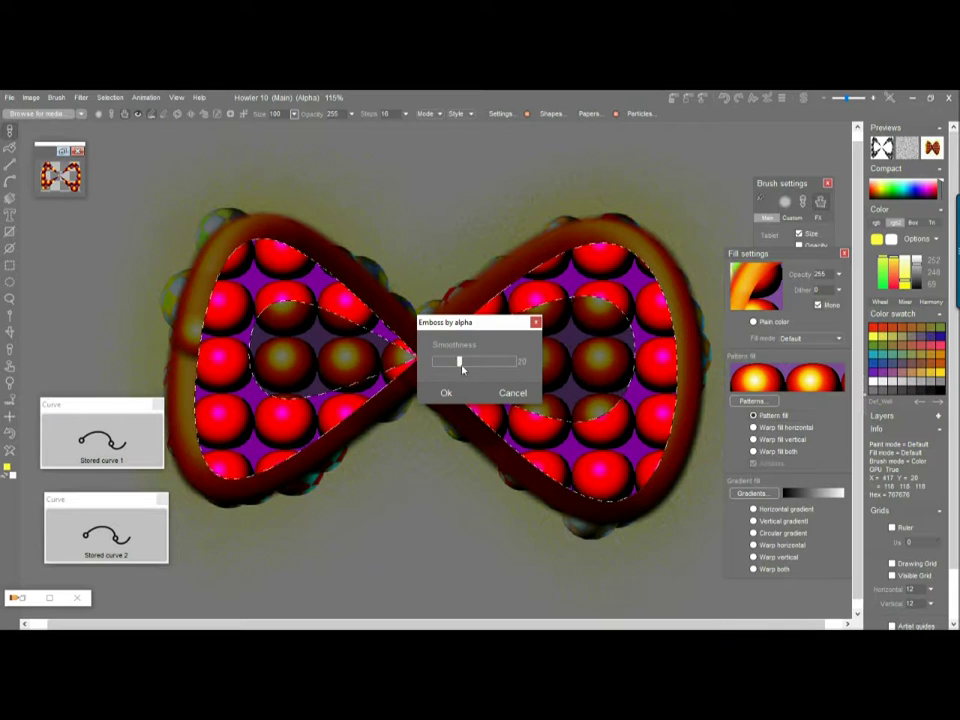
left_click_drag(459, 364, 480, 362)
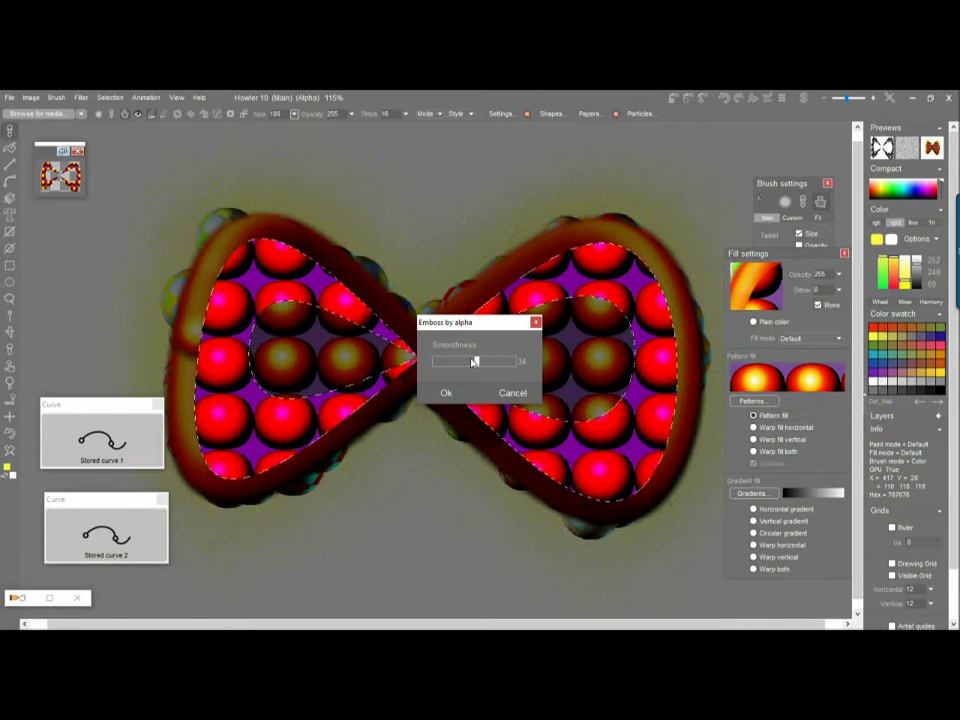
left_click(446, 393)
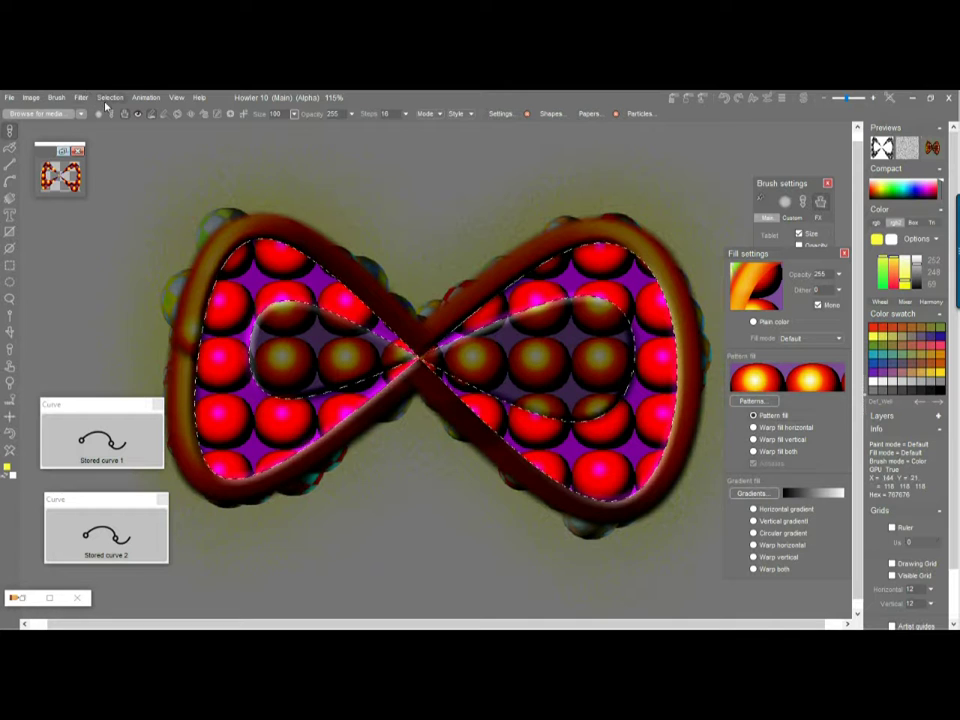
left_click(110, 97)
left_click(150, 104)
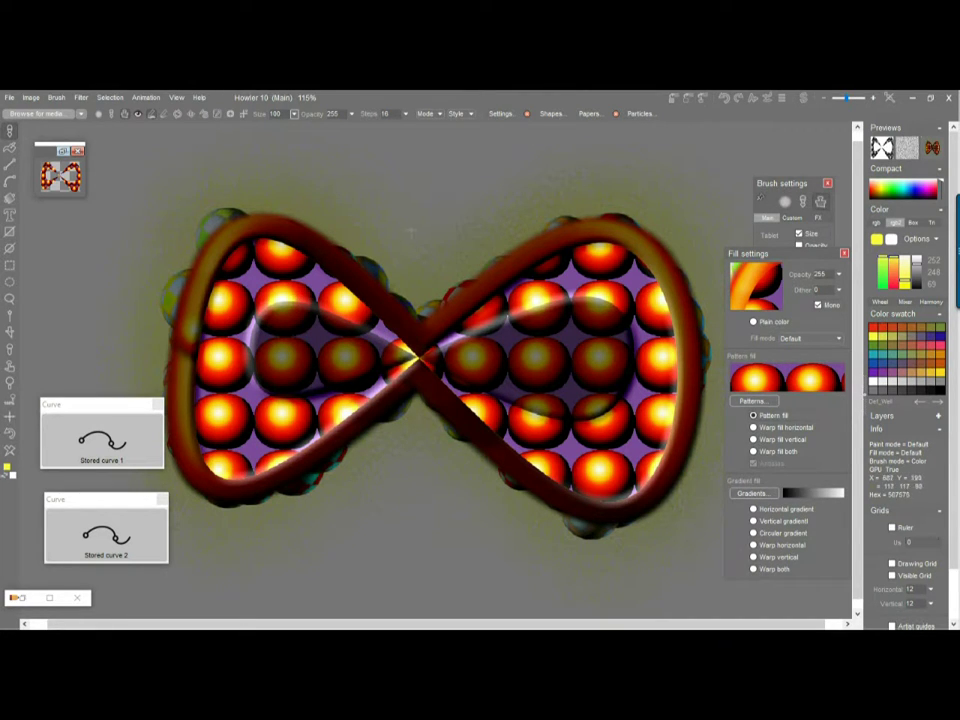
Move the stored brush thumbnail beside Stored curve 2 and paint freehand strokes with the figure-eight ring brush across the canvas.
left_click(12, 185)
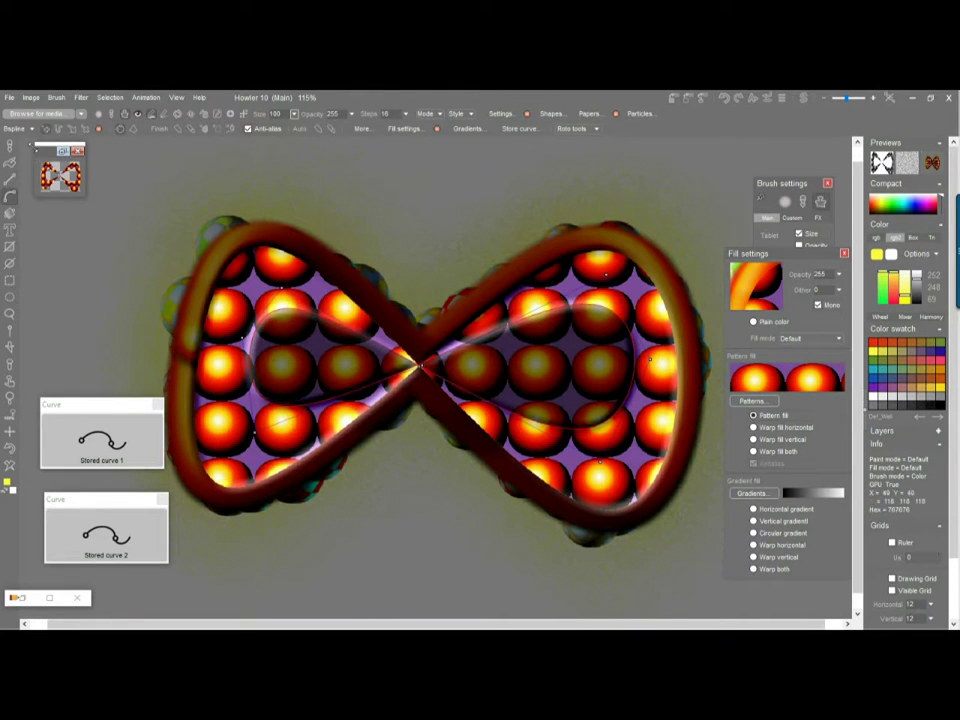
left_click_drag(44, 157, 211, 566)
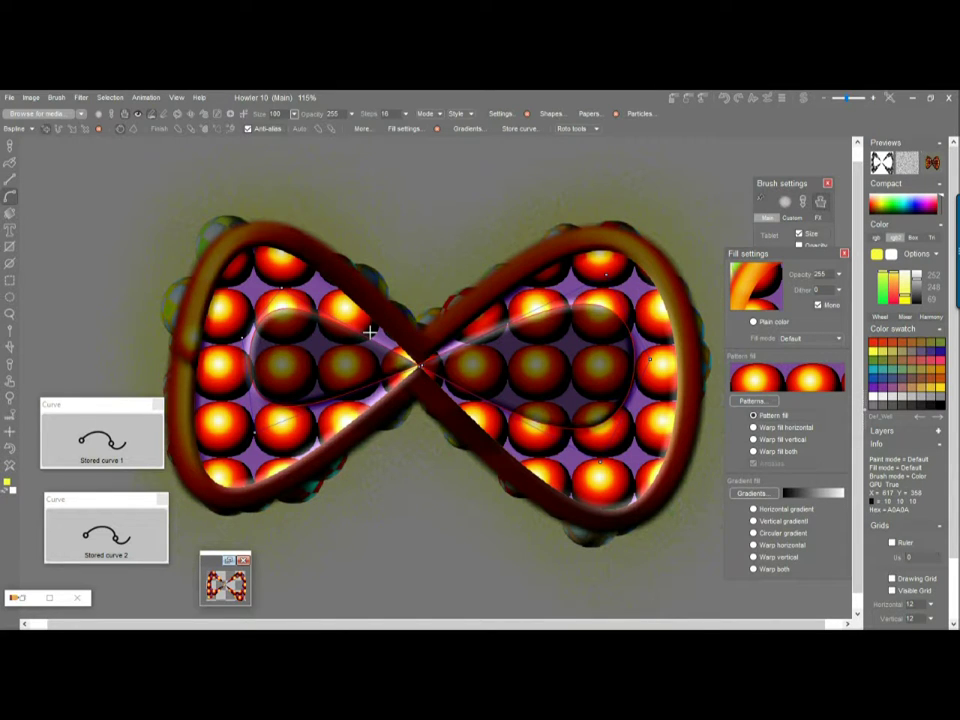
right_click(268, 488)
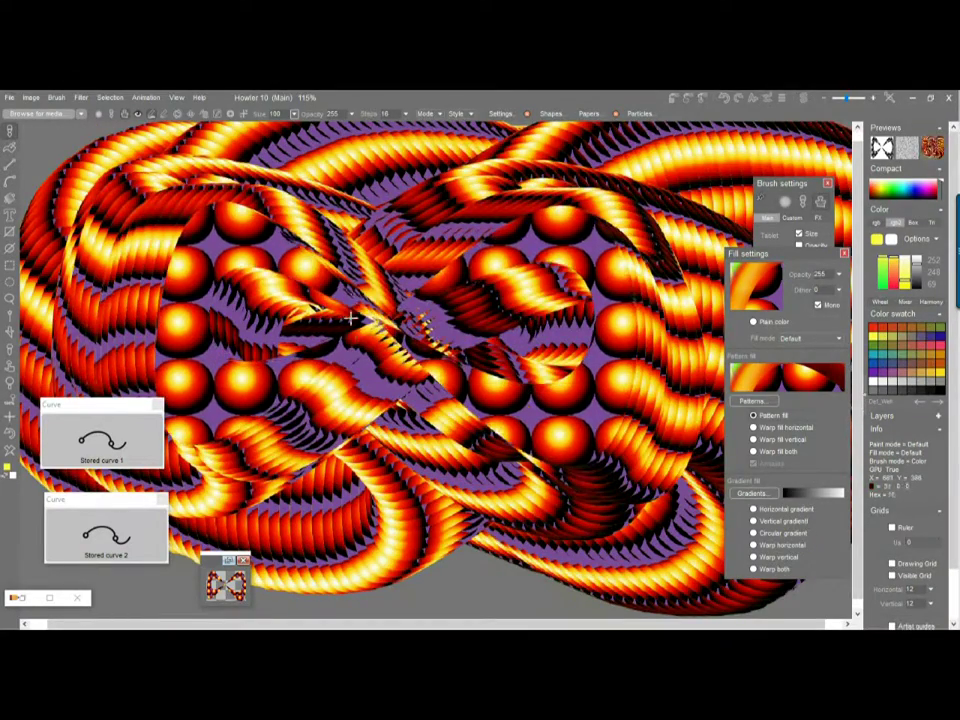
Add a black drop shadow to the custom figure-eight brush with the default settings and paint freehand strokes with it.
left_click(58, 98)
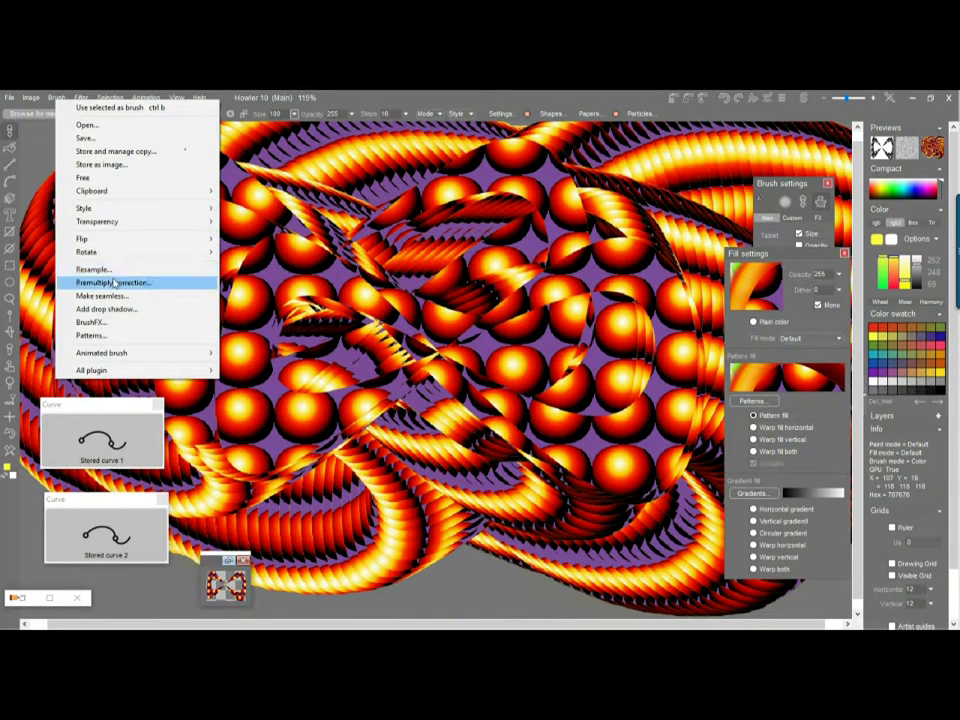
left_click(126, 309)
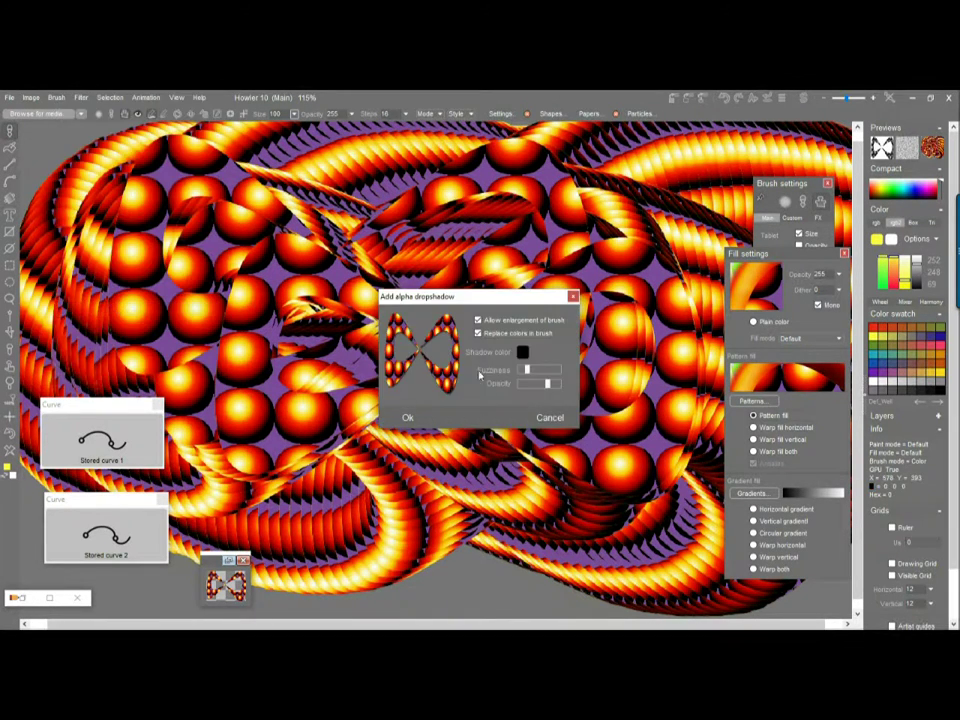
left_click(410, 417)
left_click_drag(301, 258, 331, 240)
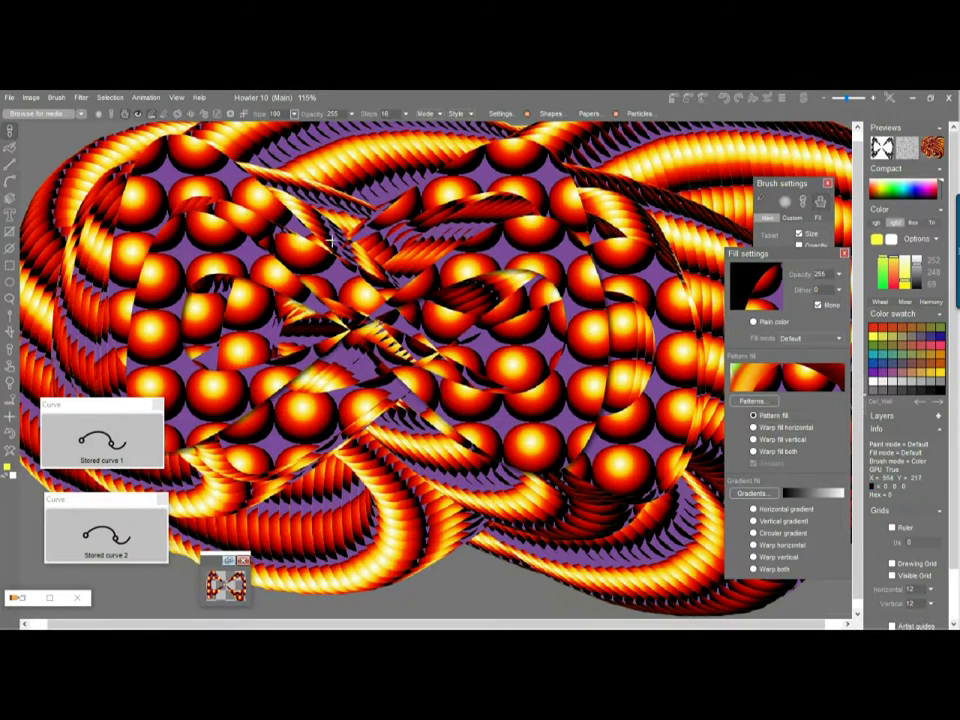
left_click_drag(799, 264, 693, 278)
left_click(695, 276)
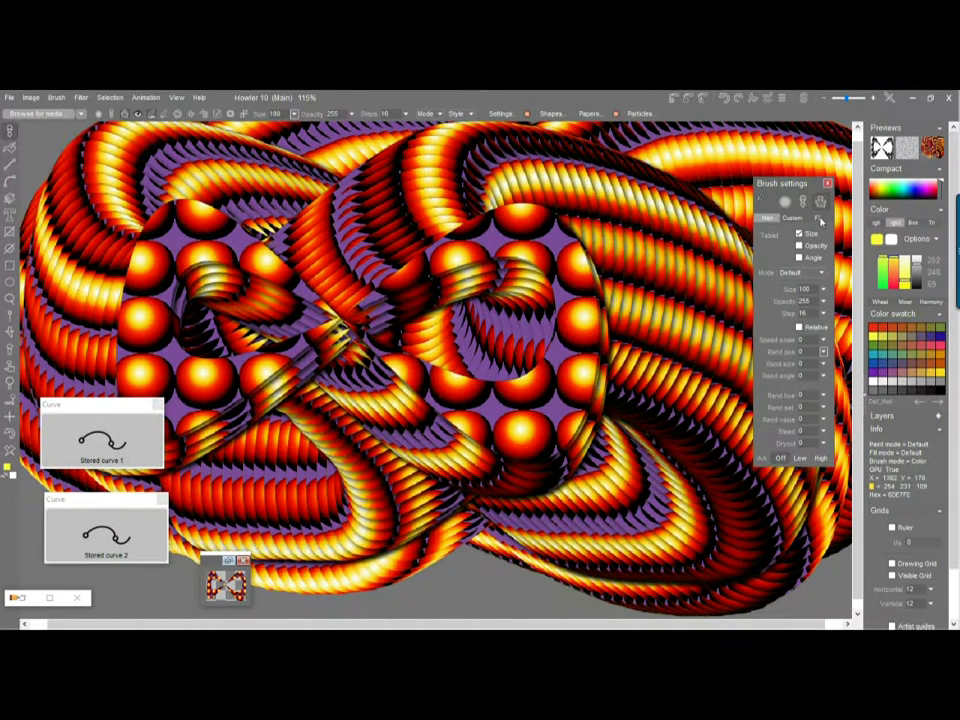
Enable the Shadow brush effect with offset 6, blur 6 and opacity 128, and paint further strokes over the canvas.
left_click(820, 218)
left_click_drag(801, 186, 783, 158)
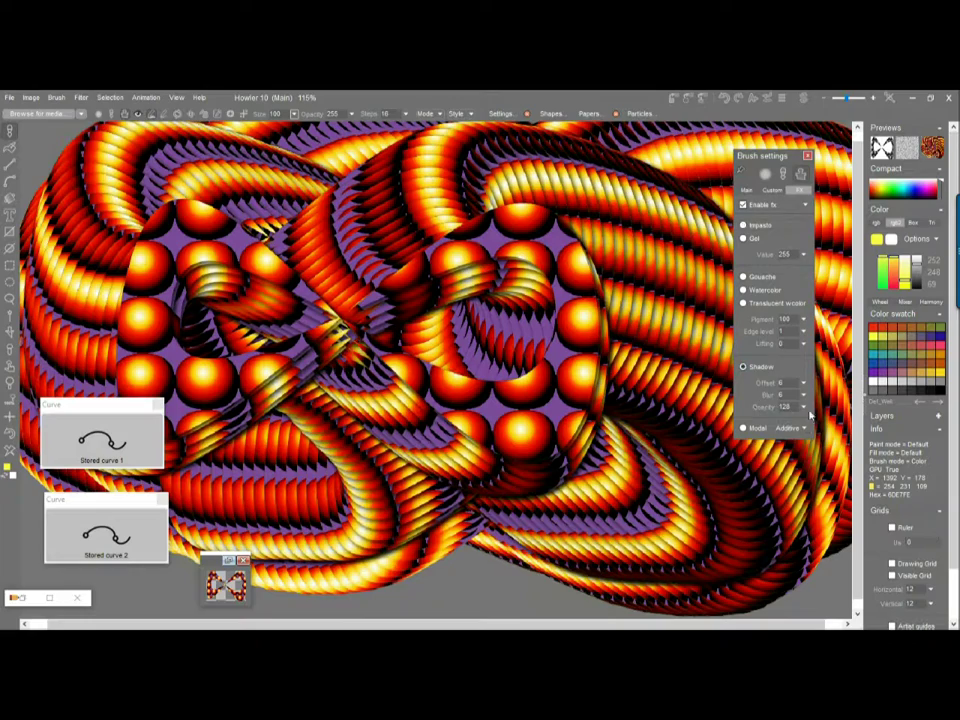
mouse_move(600, 290)
left_mouse_down()
mouse_move(300, 220)
mouse_move(250, 300)
mouse_move(530, 390)
mouse_move(285, 422)
mouse_move(424, 343)
mouse_move(477, 457)
mouse_move(366, 222)
left_mouse_up()
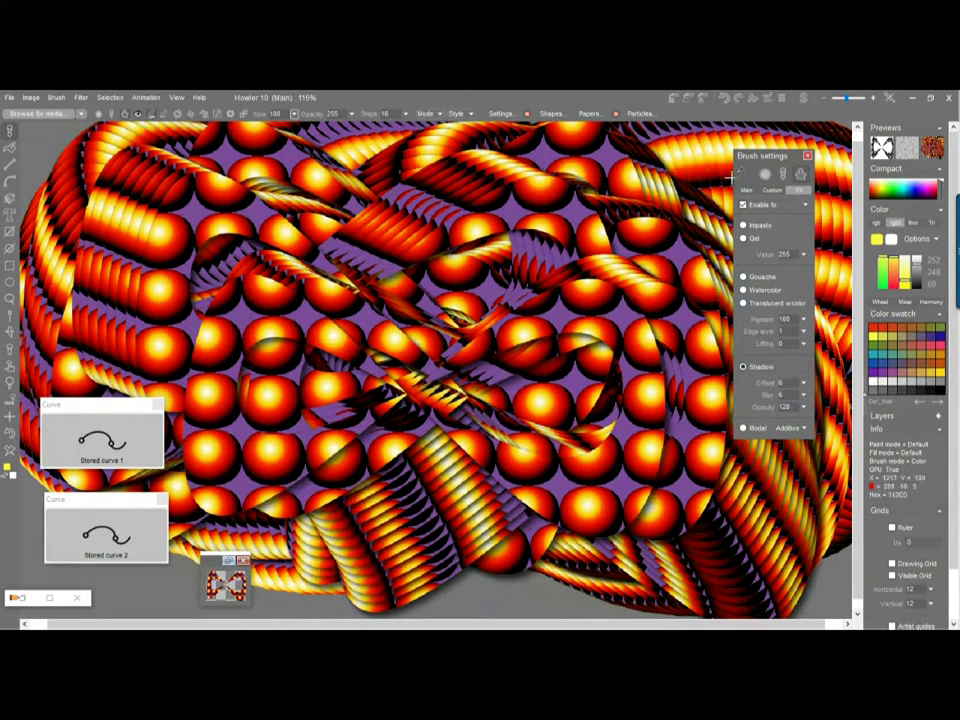
Enable tablet control of the brush angle and paint rotated figure-eight strokes across the canvas.
left_click(774, 190)
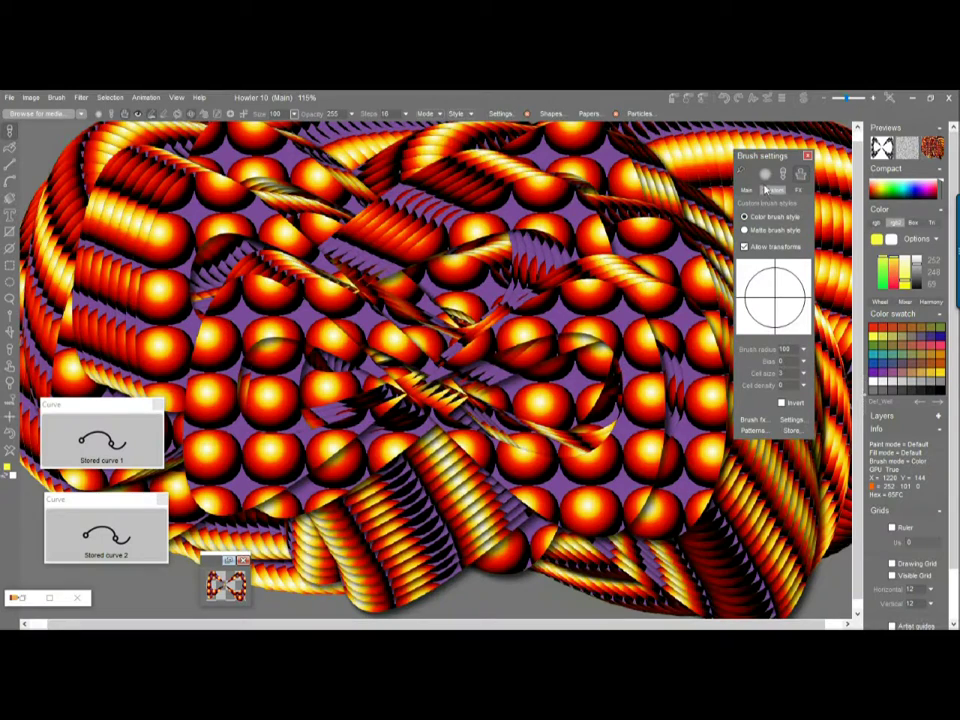
left_click(748, 190)
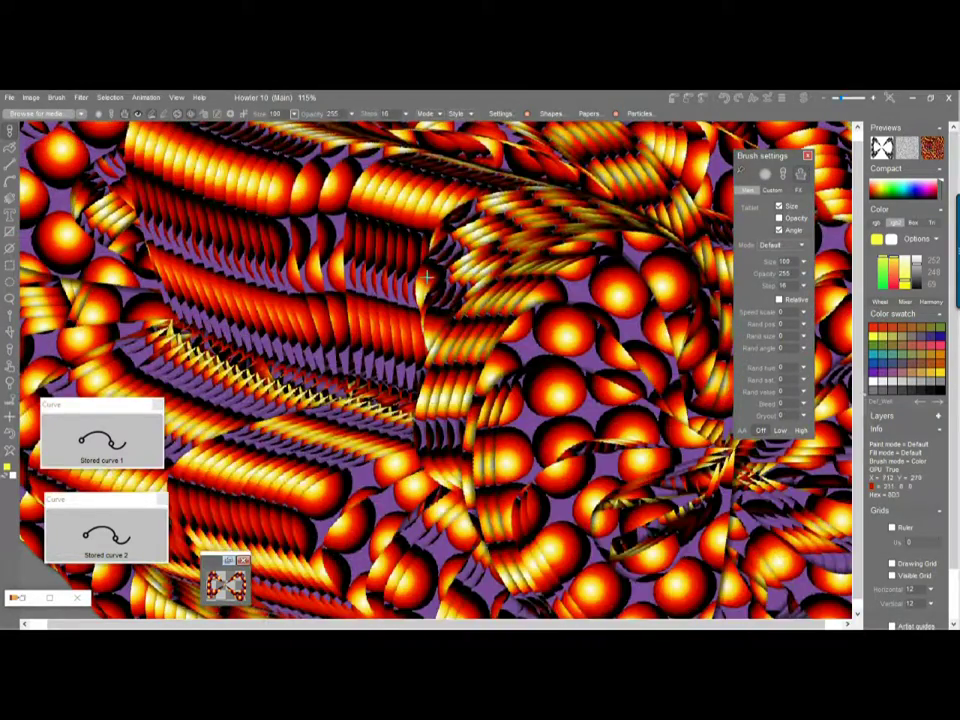
Switch to the Bspline curve tool and clear the canvas to white.
scroll(435, 258, "down", 5)
scroll(426, 274, "up", 3)
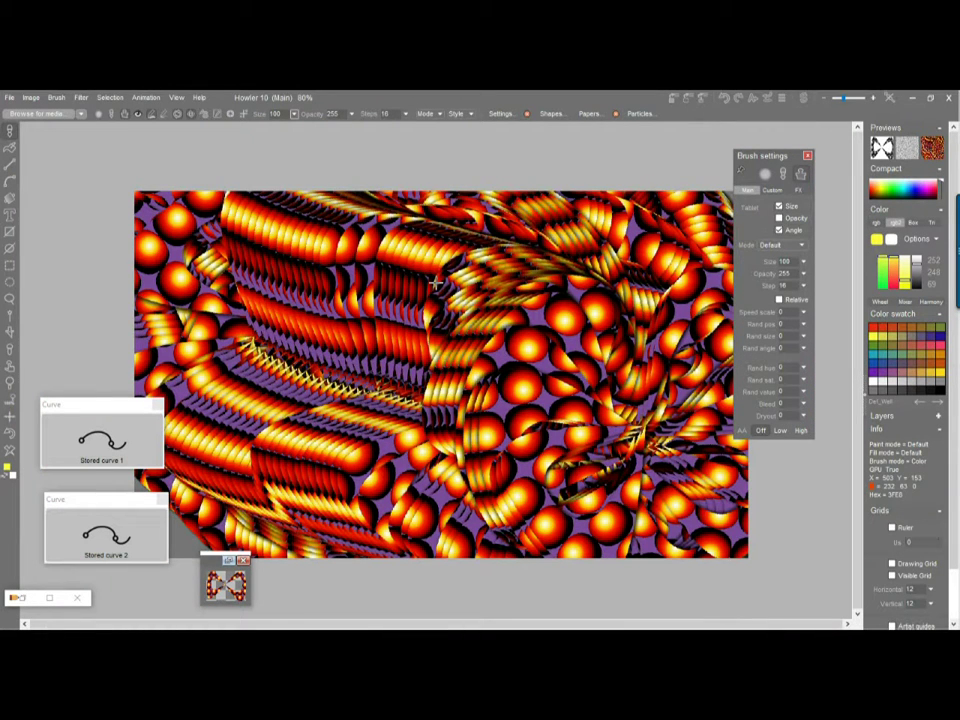
left_click(10, 180)
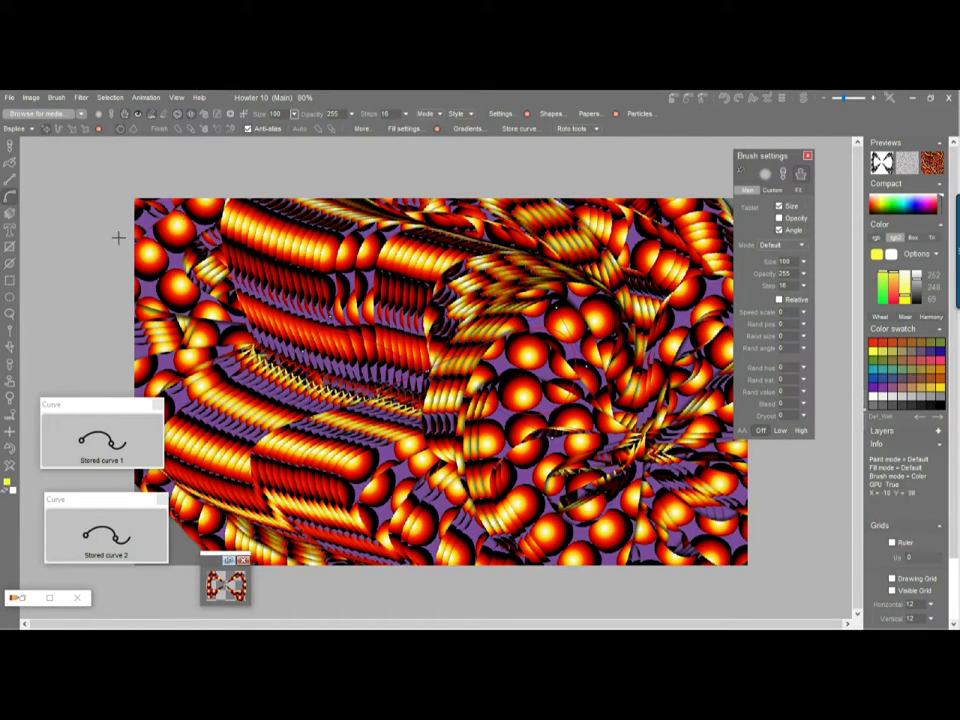
left_click(8, 466)
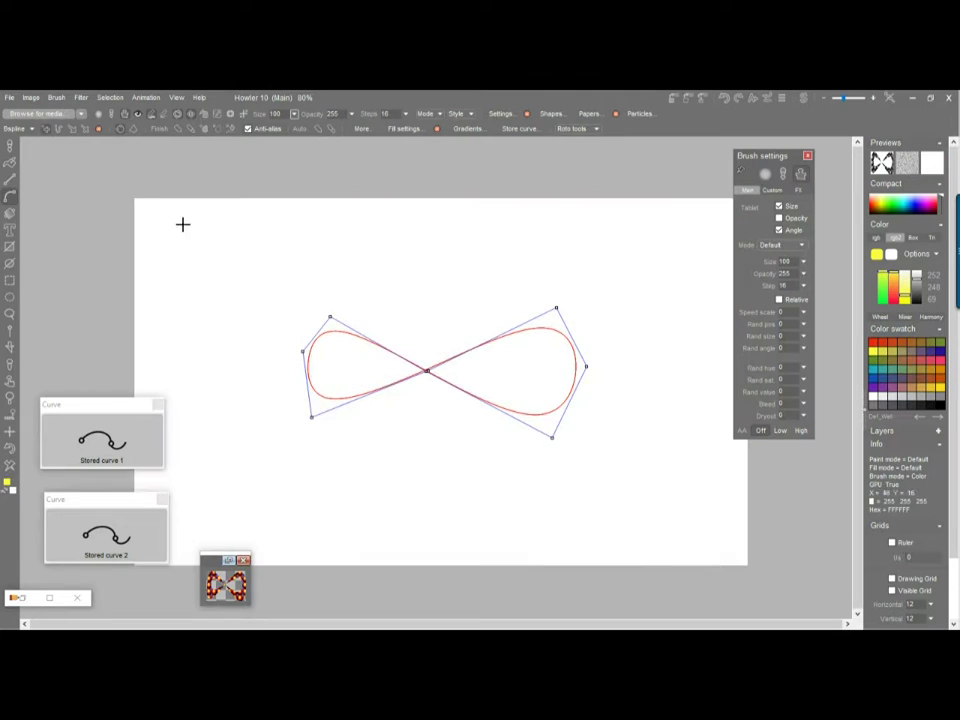